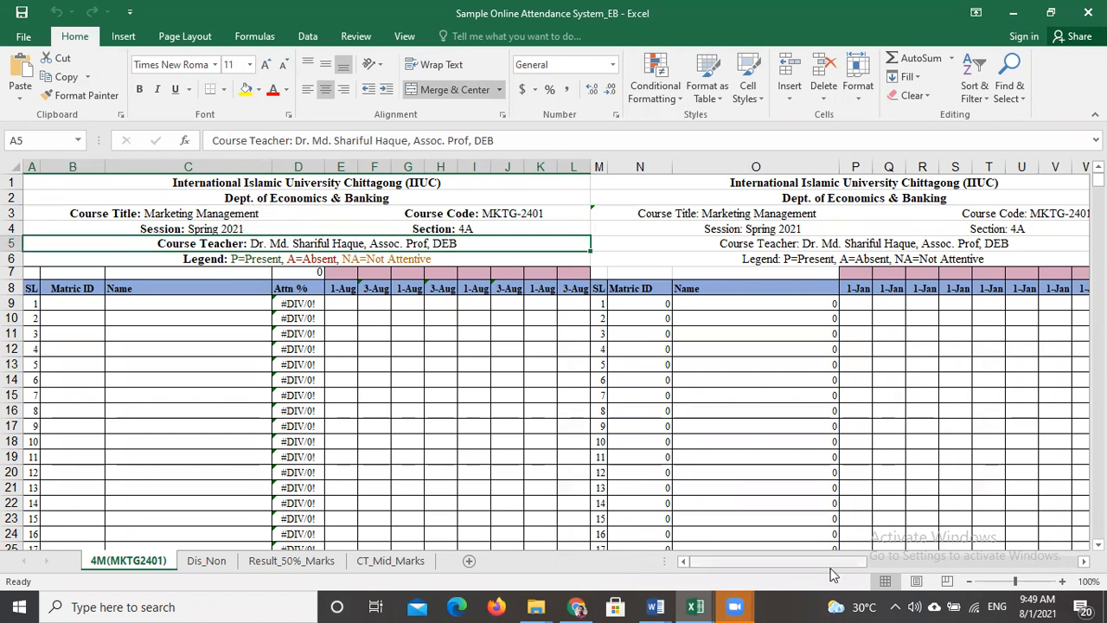
{"action": "left_click_drag", "start_coordinate": [831, 562], "coordinate": [846, 586]}
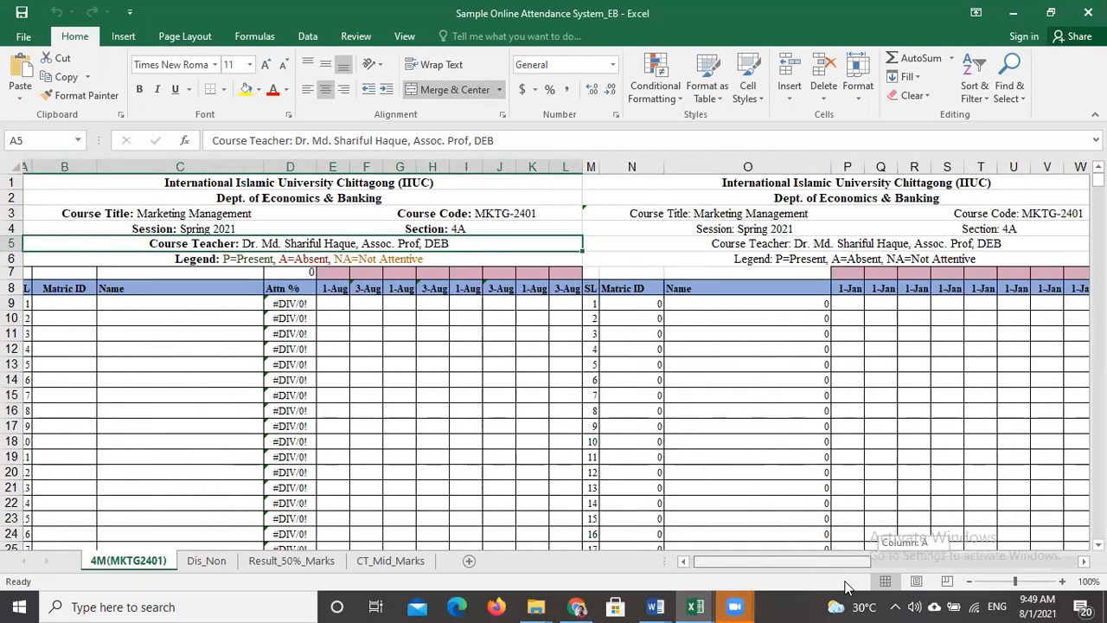
{"action": "left_click_drag", "start_coordinate": [829, 564], "coordinate": [837, 587]}
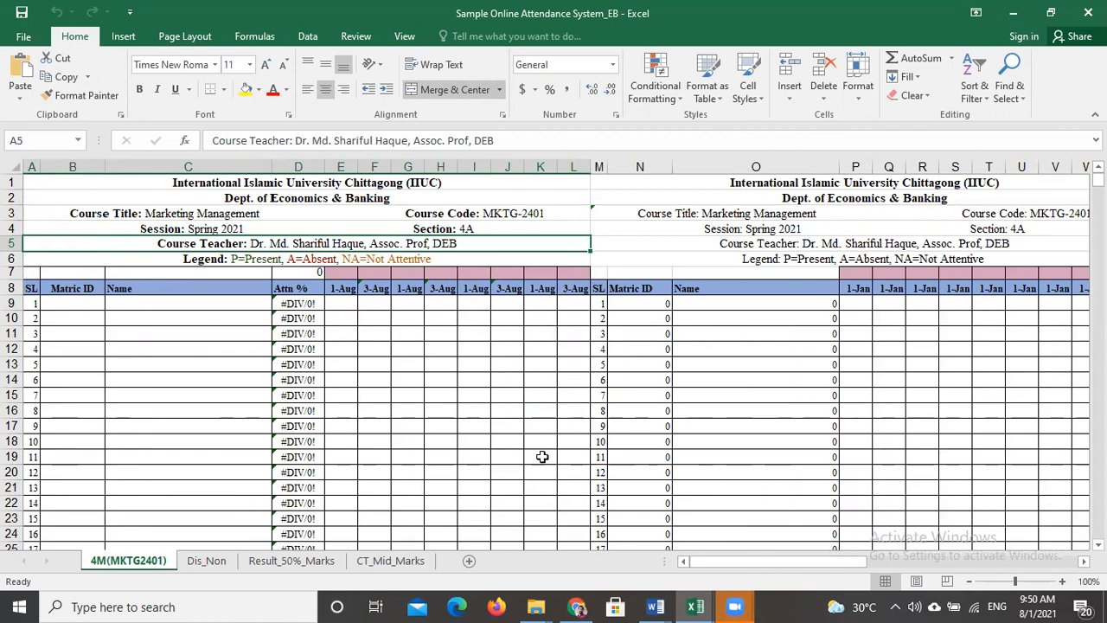
{"action": "scroll", "coordinate": [548, 427], "scroll_direction": "down", "scroll_amount": 4}
{"action": "scroll", "coordinate": [549, 427], "scroll_direction": "up", "scroll_amount": 4}
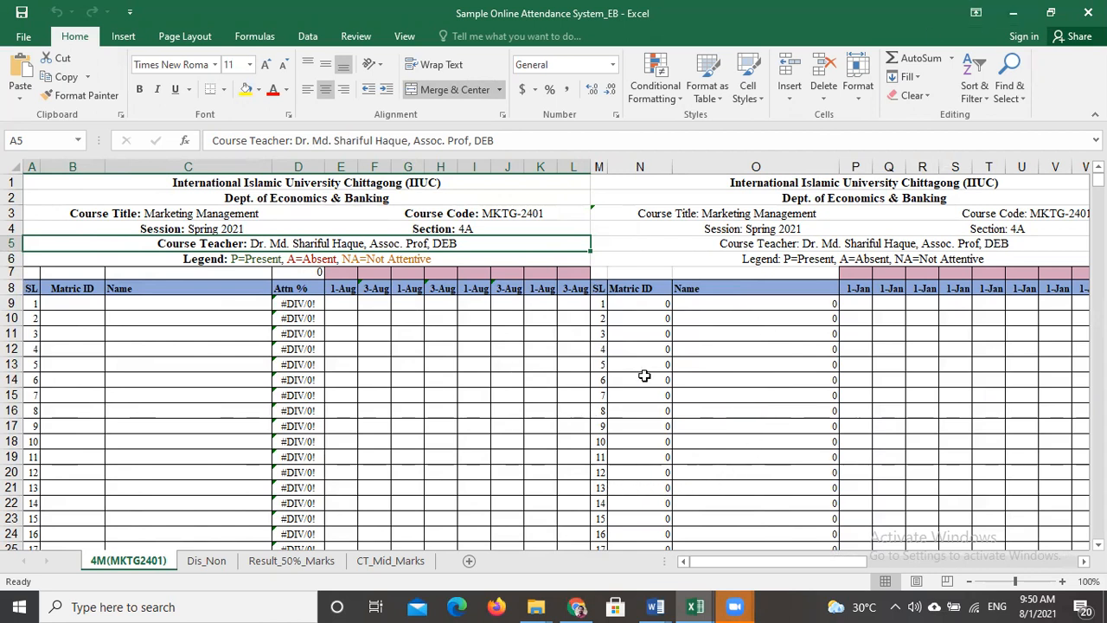
- Switch from Excel to Chrome and view the Spring 21 MKTG 2401 Male class in Google Classroom and its Drive folder
{"action": "left_click", "coordinate": [1015, 15]}
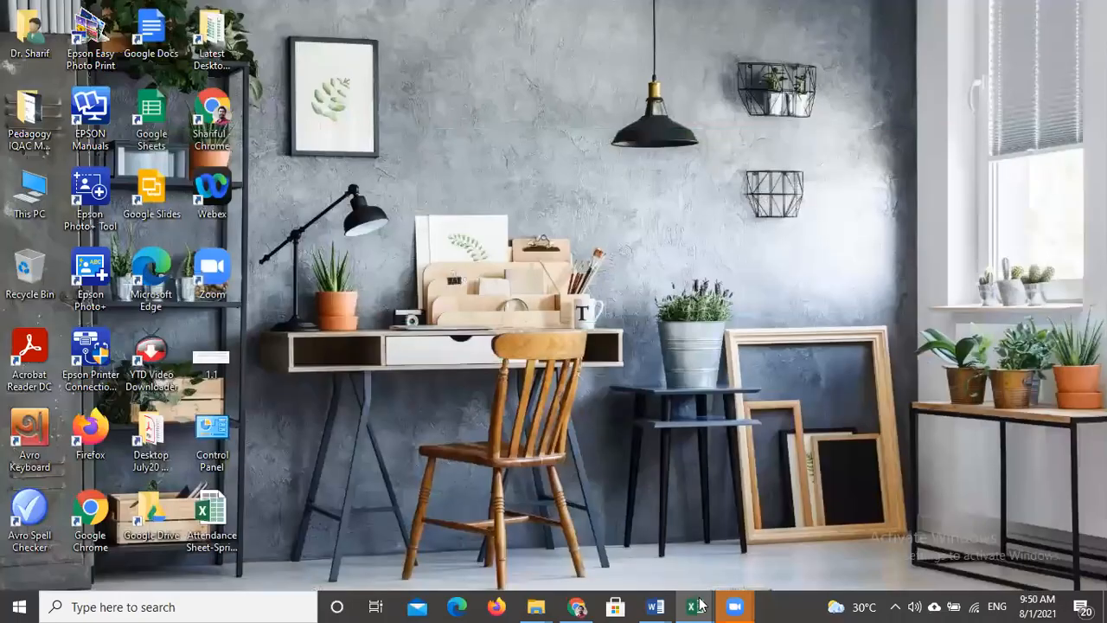
{"action": "mouse_move", "coordinate": [577, 608]}
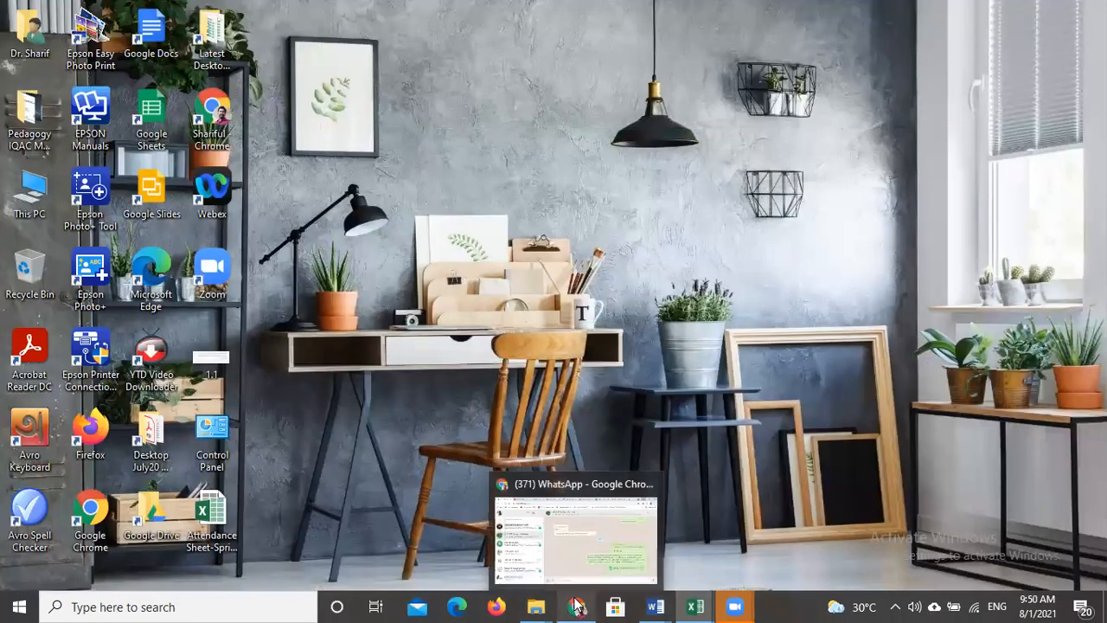
{"action": "left_click", "coordinate": [574, 502]}
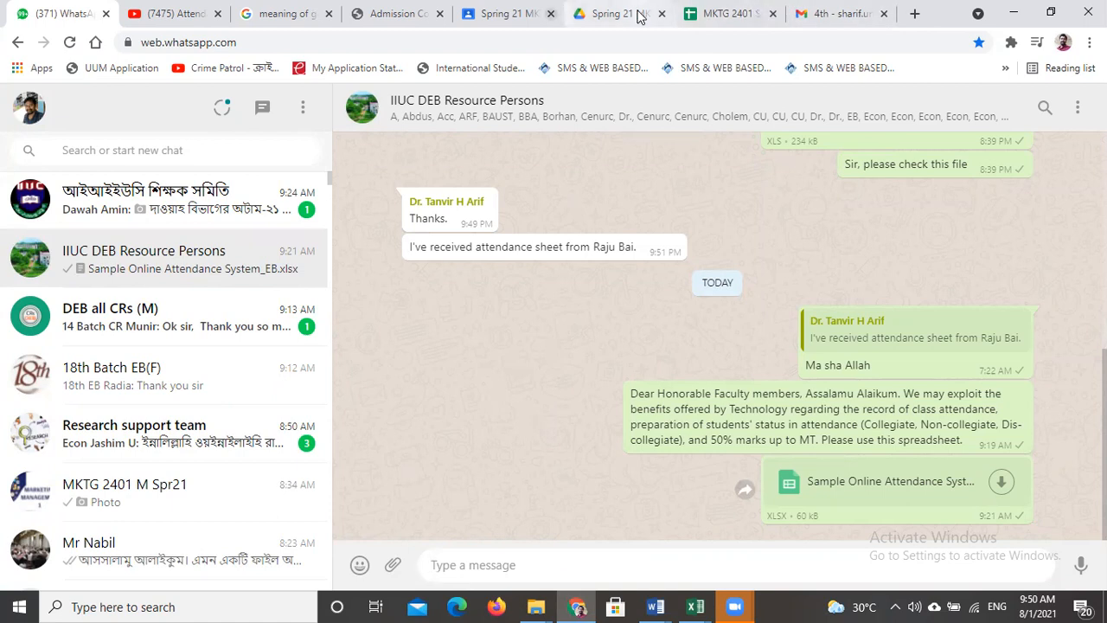
{"action": "left_click", "coordinate": [521, 14]}
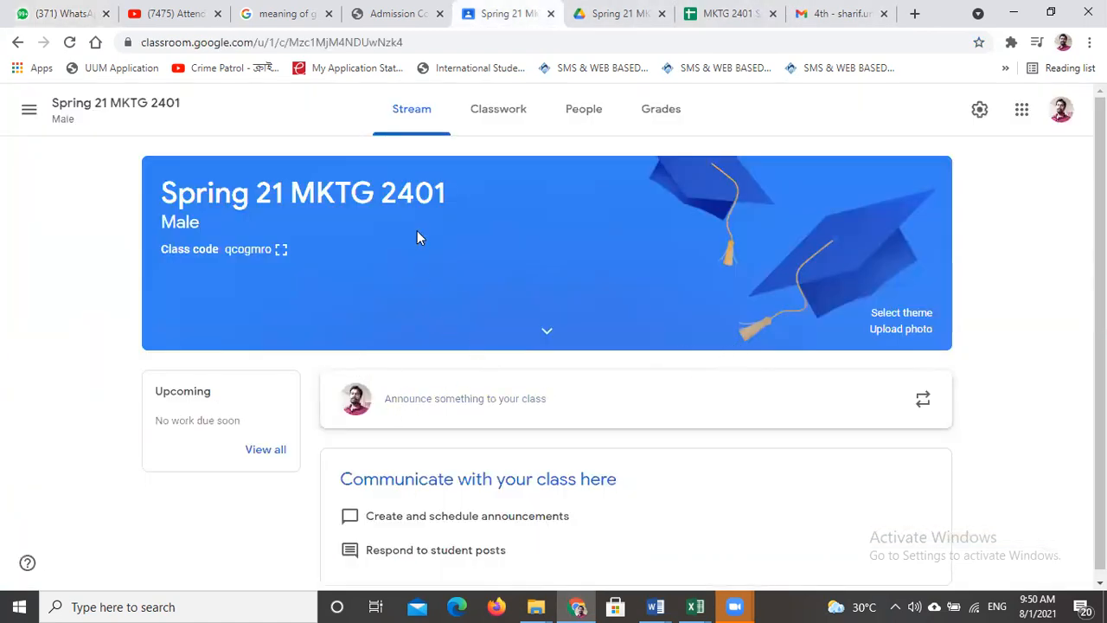
{"action": "left_click", "coordinate": [638, 24]}
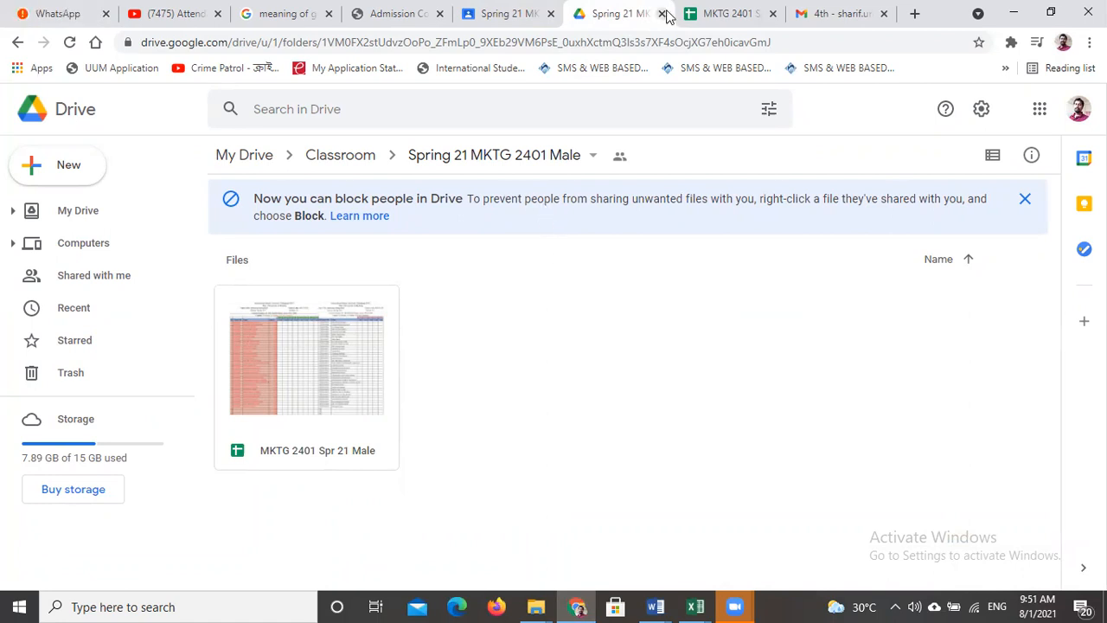
- Return to Google Classroom and open the Spring 21 MKTG 2401 Female class from the class list
{"action": "key", "text": "ctrl+shift+Tab"}
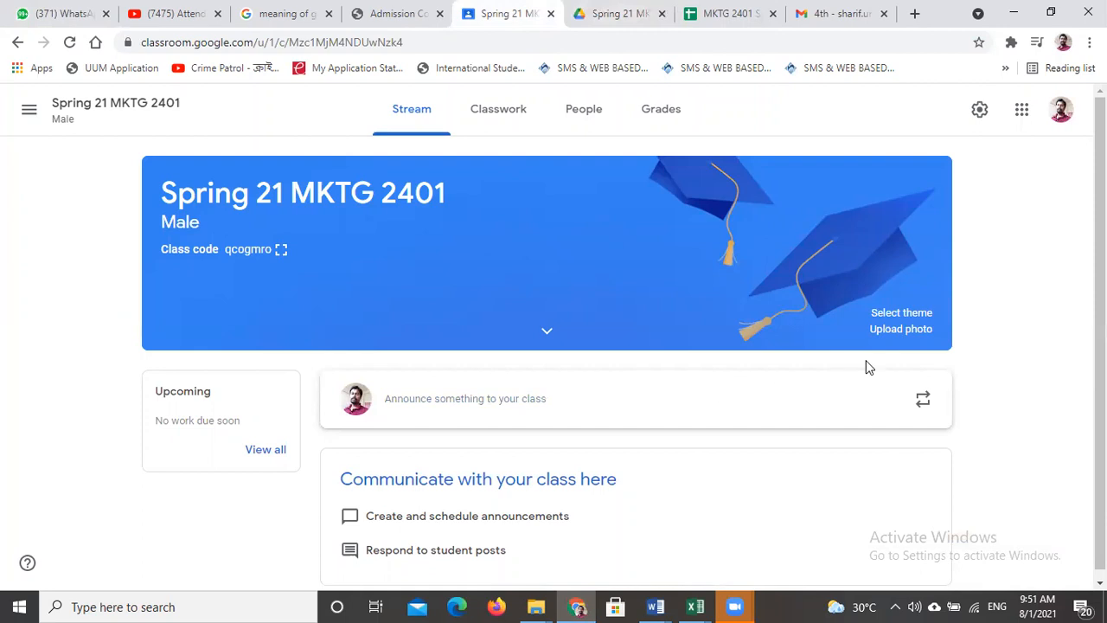
{"action": "left_click", "coordinate": [29, 109]}
{"action": "left_click", "coordinate": [95, 119]}
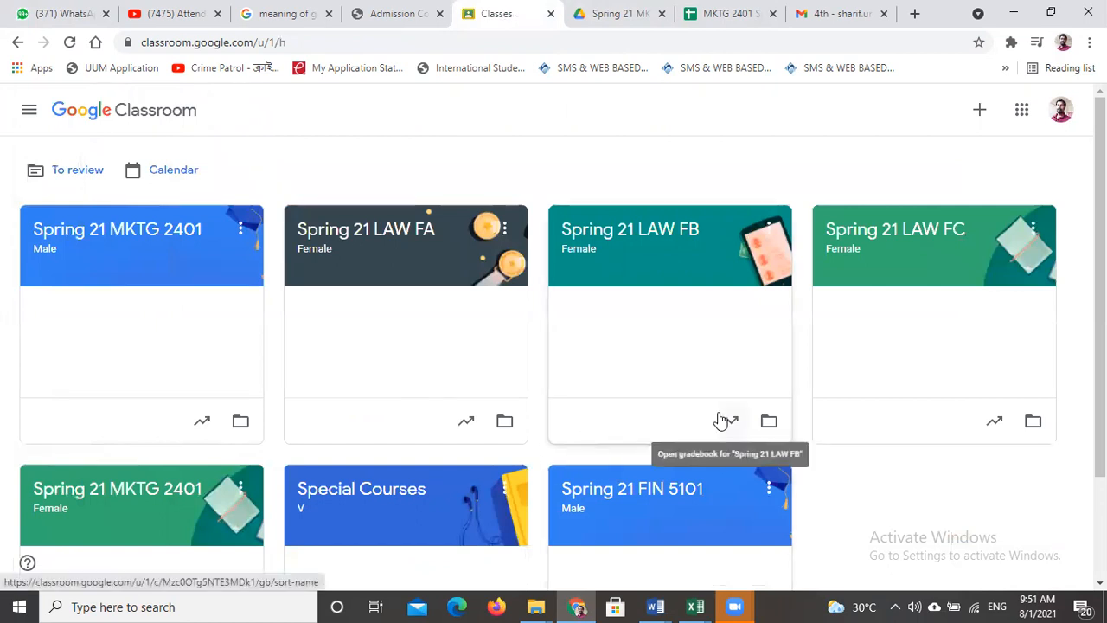
{"action": "scroll", "coordinate": [735, 423], "scroll_direction": "down", "scroll_amount": 2}
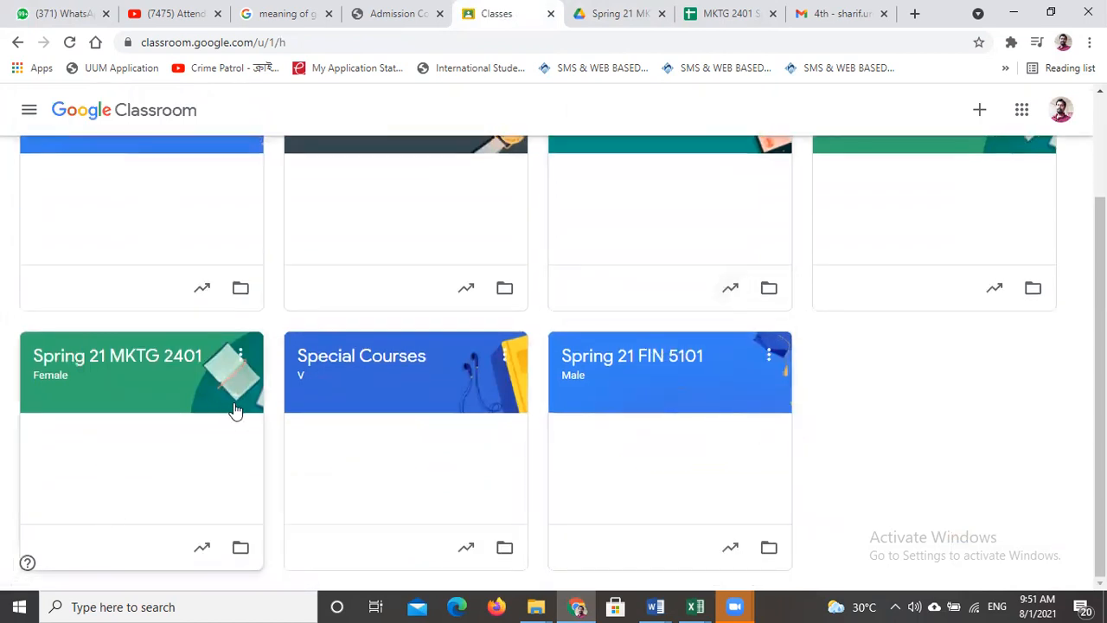
{"action": "scroll", "coordinate": [242, 407], "scroll_direction": "up", "scroll_amount": 2}
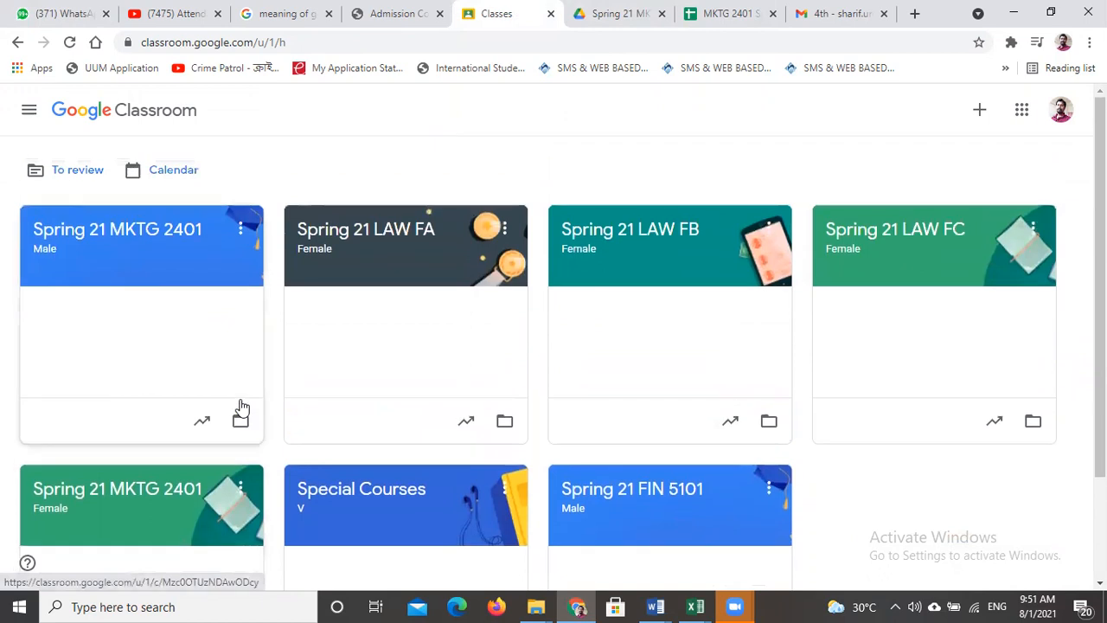
{"action": "left_click", "coordinate": [123, 496]}
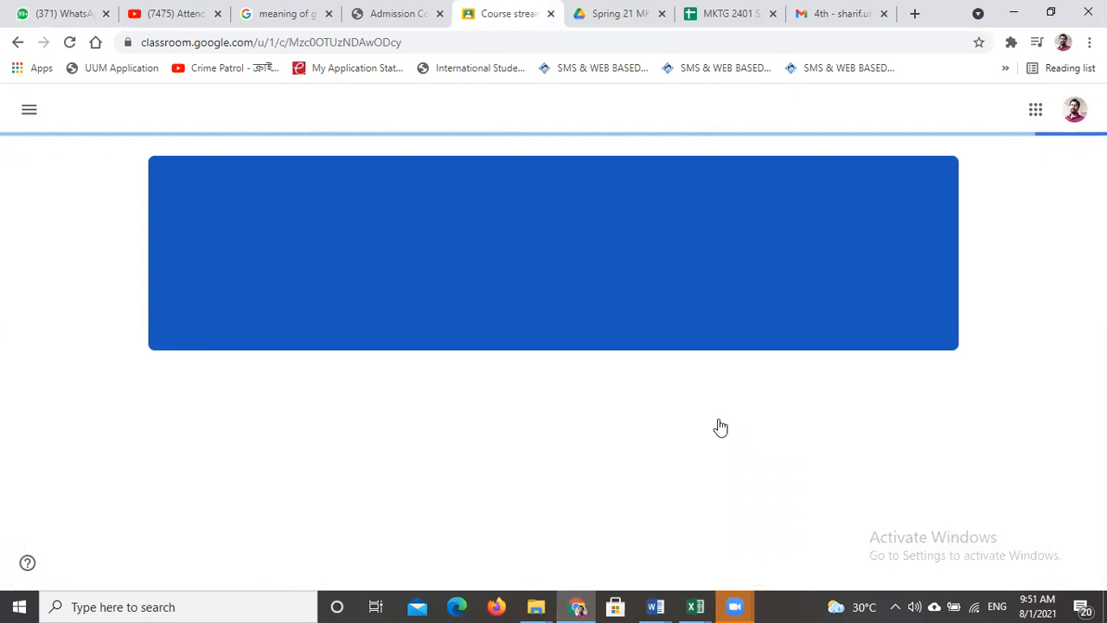
{"action": "scroll", "coordinate": [721, 422], "scroll_direction": "up", "scroll_amount": 1}
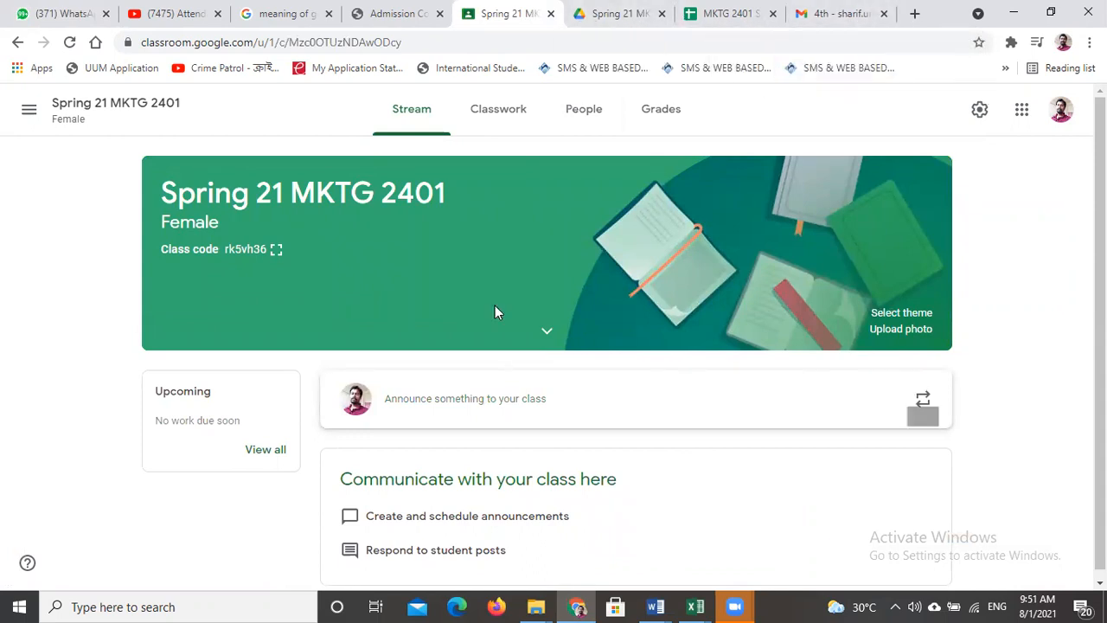
- In Google Drive, go to My Drive and open the Spring 21 MKTG 2401 Female folder inside the Classroom folder
{"action": "left_click", "coordinate": [619, 13]}
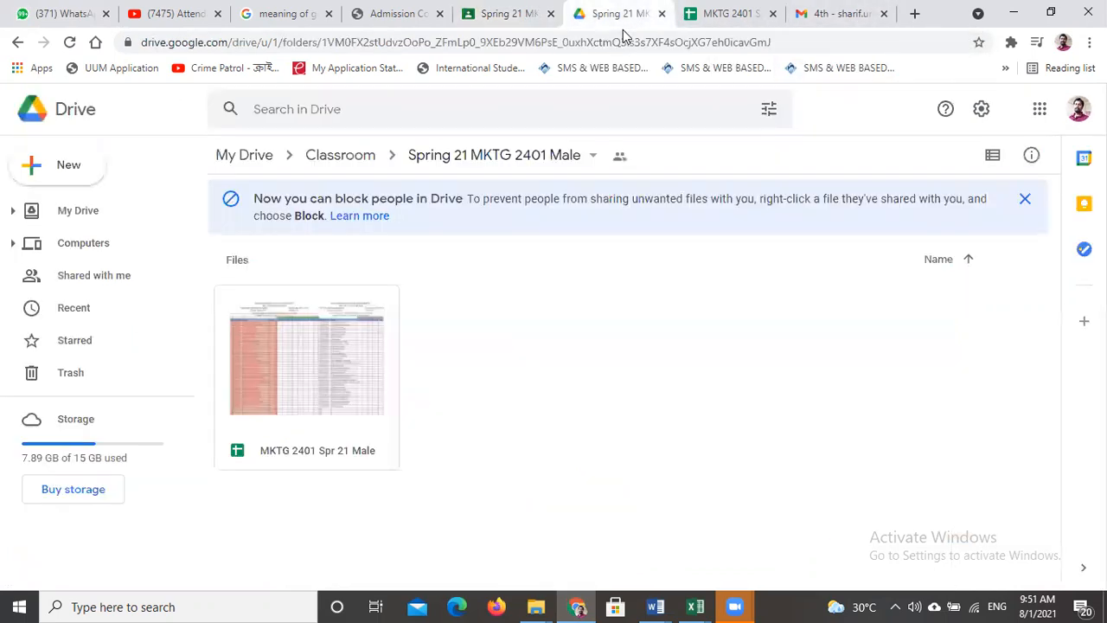
{"action": "left_click", "coordinate": [70, 213]}
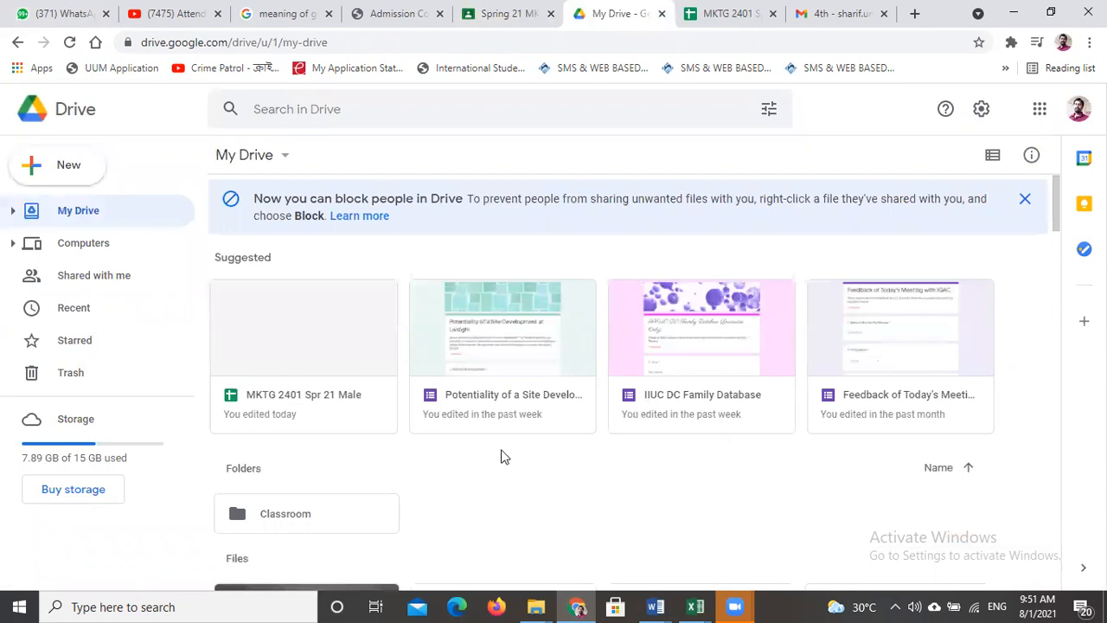
{"action": "scroll", "coordinate": [402, 374], "scroll_direction": "down", "scroll_amount": 2}
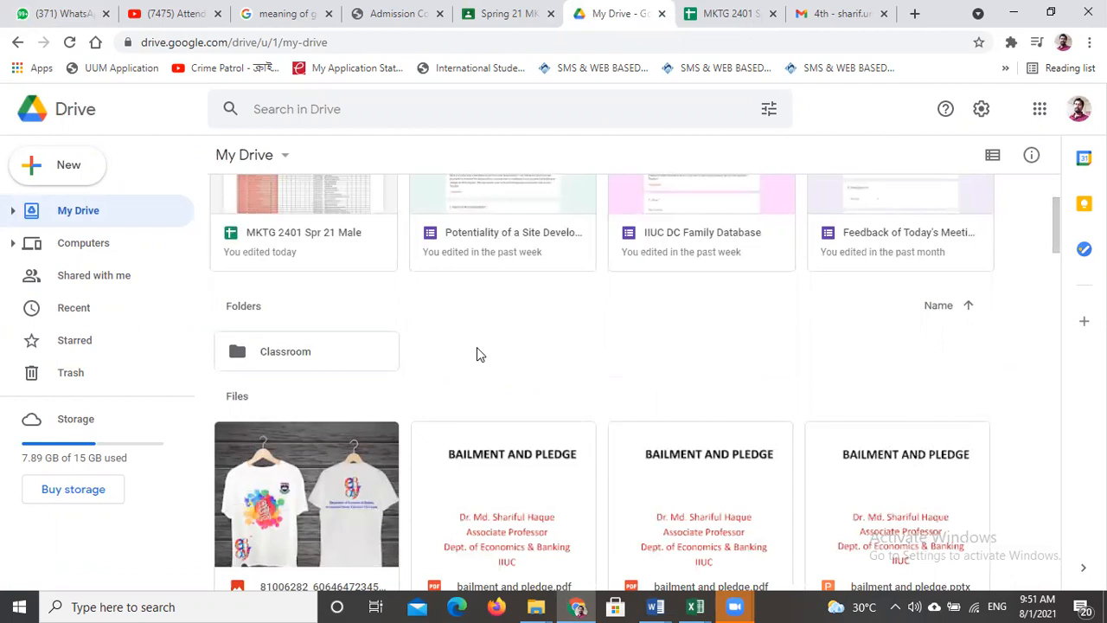
{"action": "double_click", "coordinate": [282, 355]}
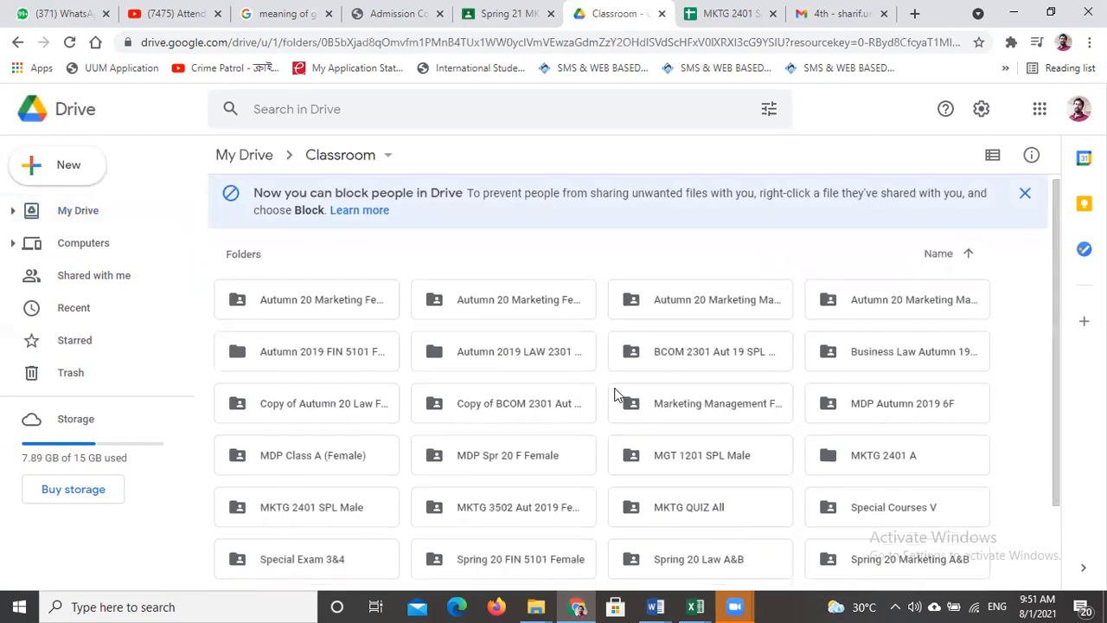
{"action": "scroll", "coordinate": [608, 389], "scroll_direction": "down", "scroll_amount": 3}
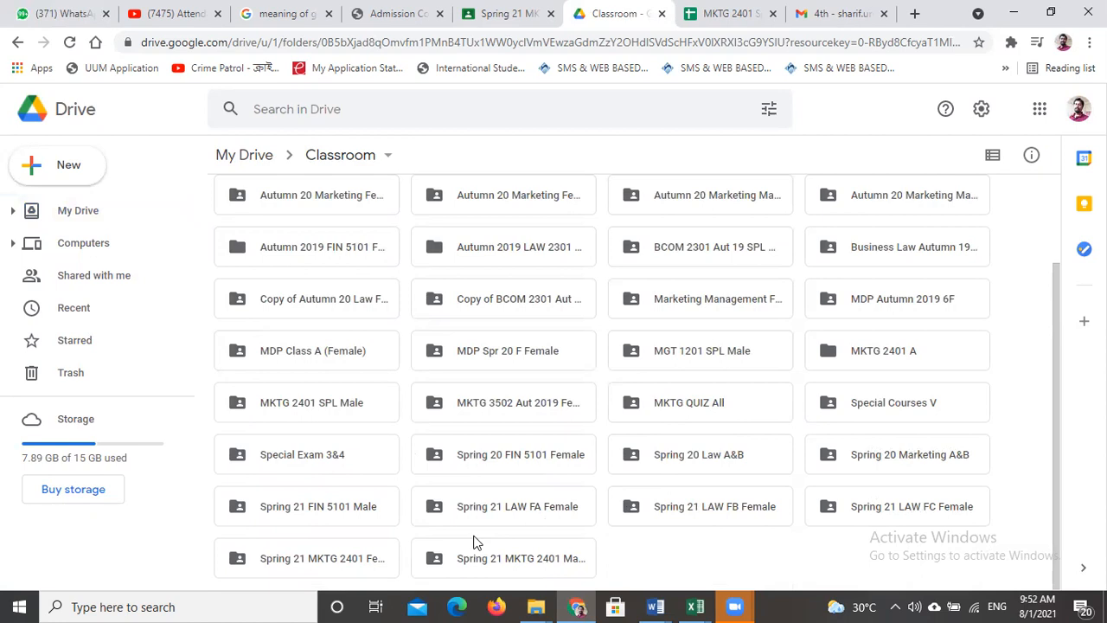
{"action": "left_click", "coordinate": [314, 564]}
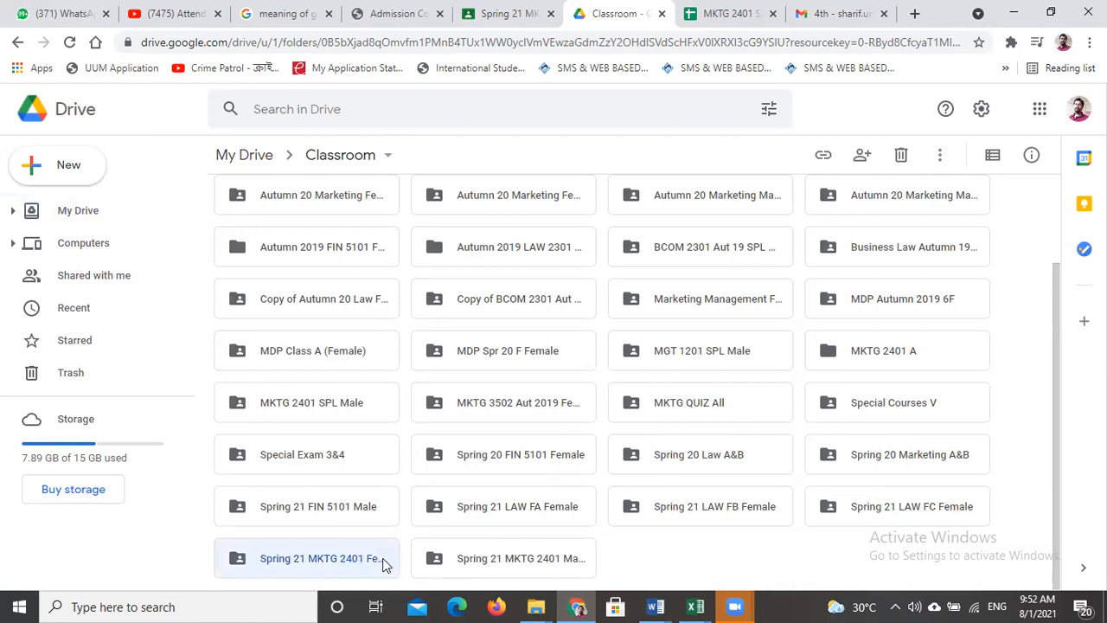
{"action": "double_click", "coordinate": [326, 560]}
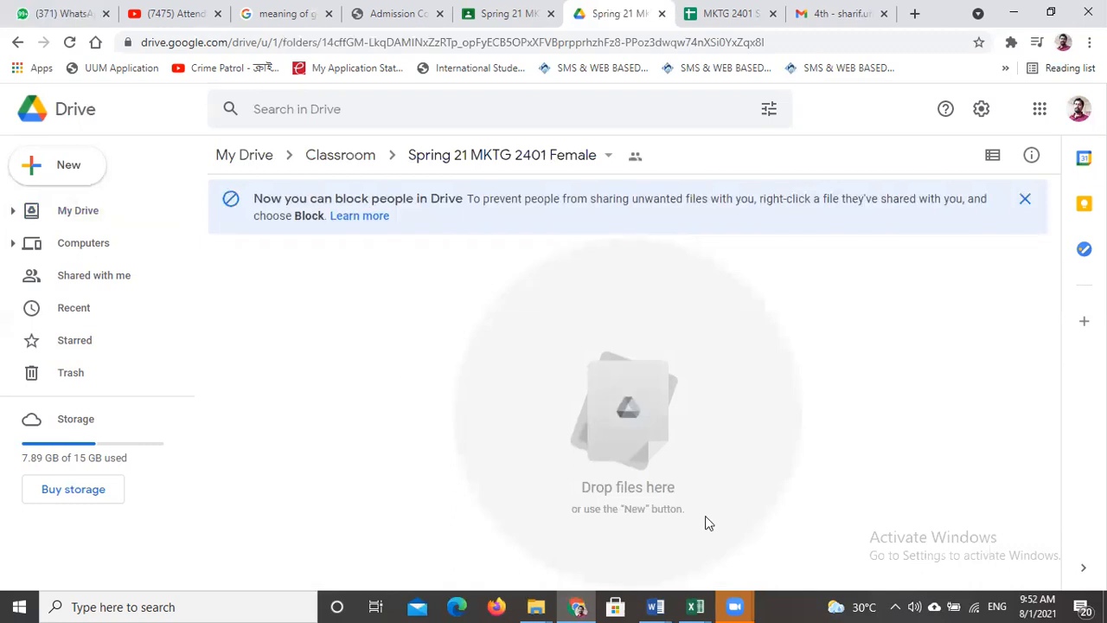
- Look over the Sample Online Attendance System_EB workbook in Excel and return to the Drive folder in Chrome
{"action": "mouse_move", "coordinate": [698, 606]}
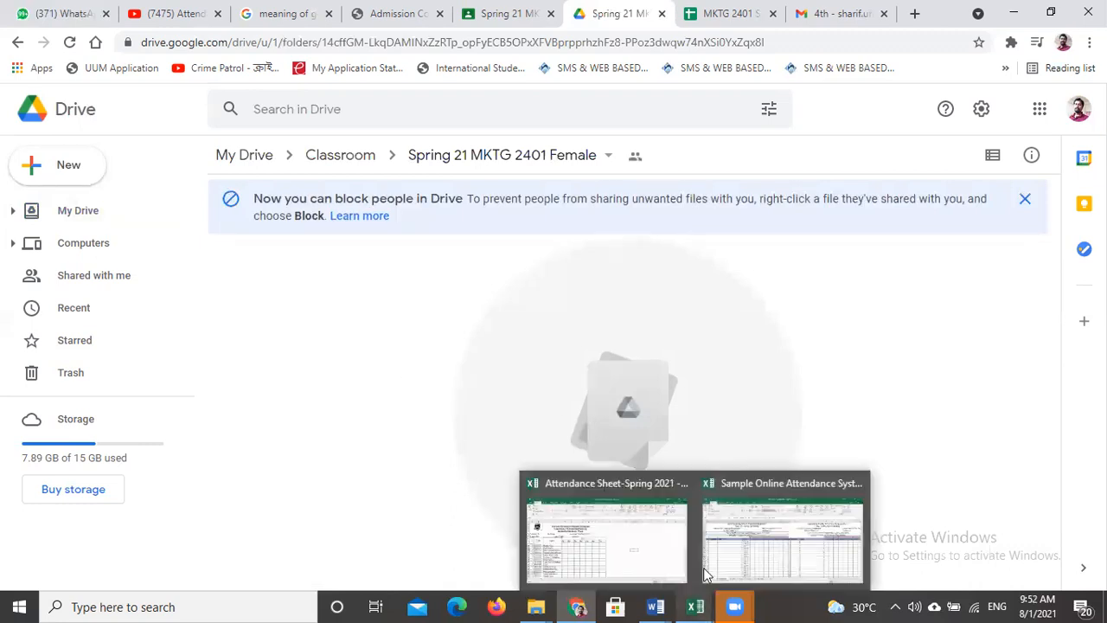
{"action": "left_click", "coordinate": [762, 482]}
{"action": "scroll", "coordinate": [672, 462], "scroll_direction": "down", "scroll_amount": 3}
{"action": "scroll", "coordinate": [672, 462], "scroll_direction": "up", "scroll_amount": 3}
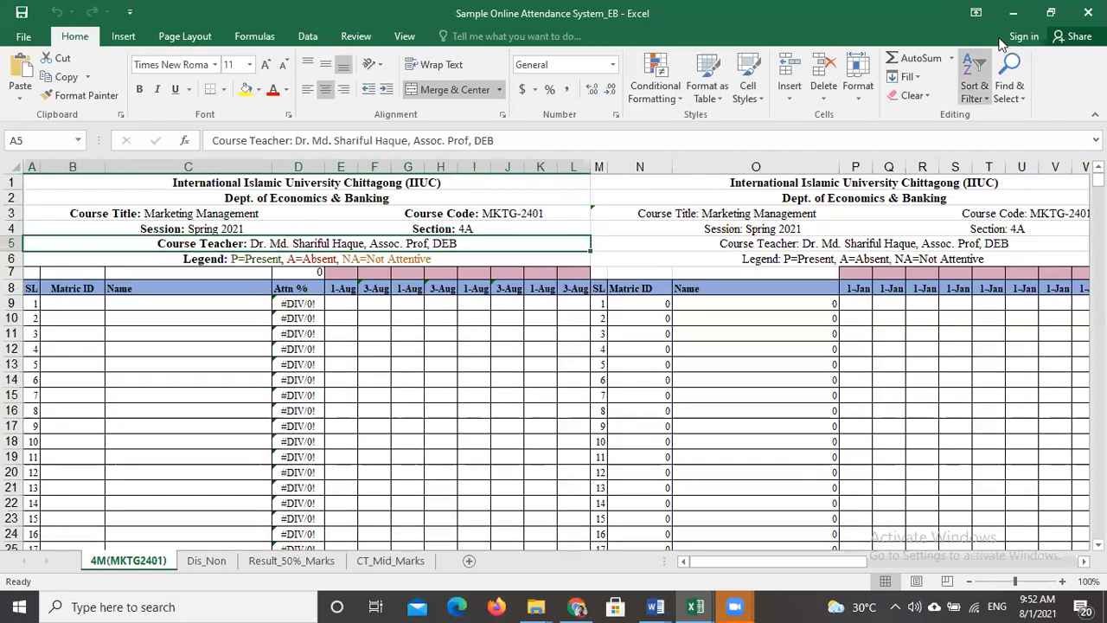
{"action": "left_click", "coordinate": [1013, 13]}
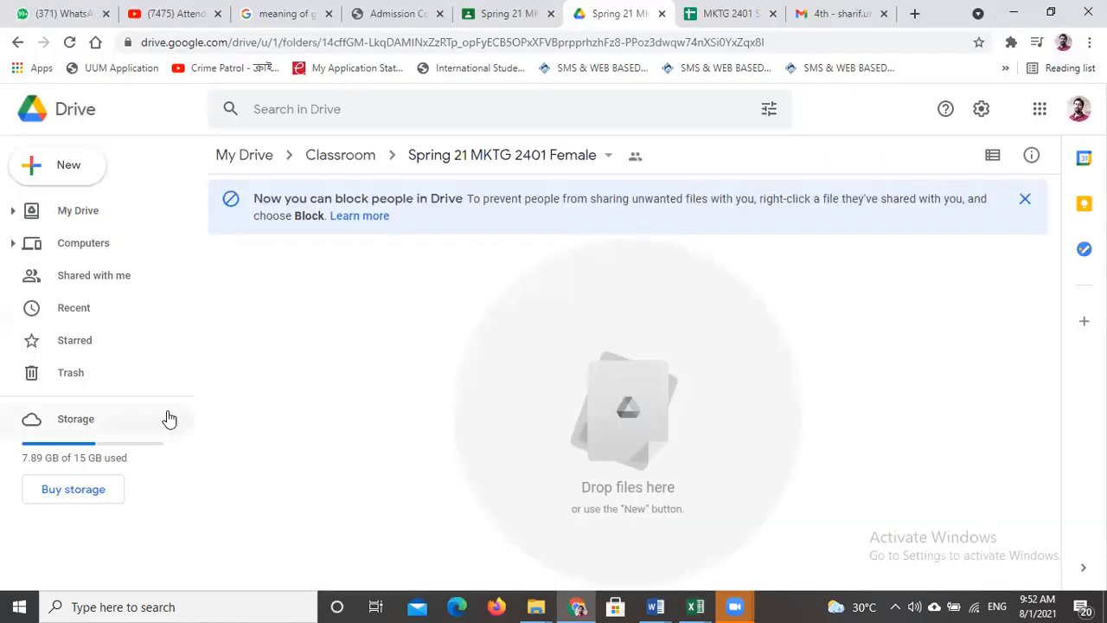
- Upload the Sample Online Attendance System_EB workbook to the Spring 21 MKTG 2401 Female folder and dismiss the upload notification
{"action": "left_click", "coordinate": [65, 170]}
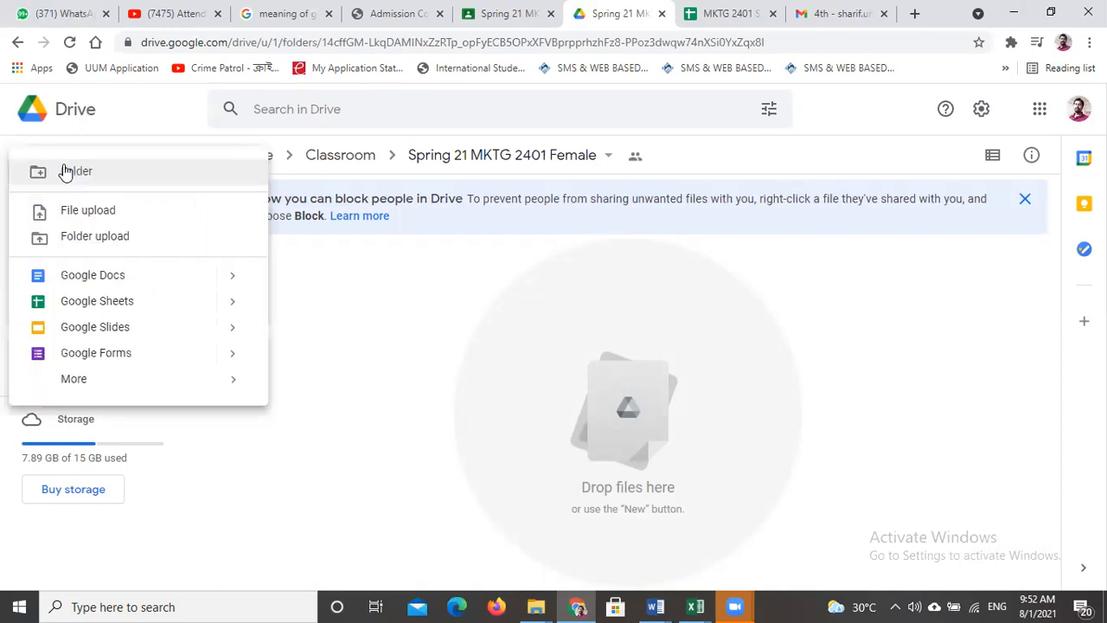
{"action": "left_click", "coordinate": [110, 211]}
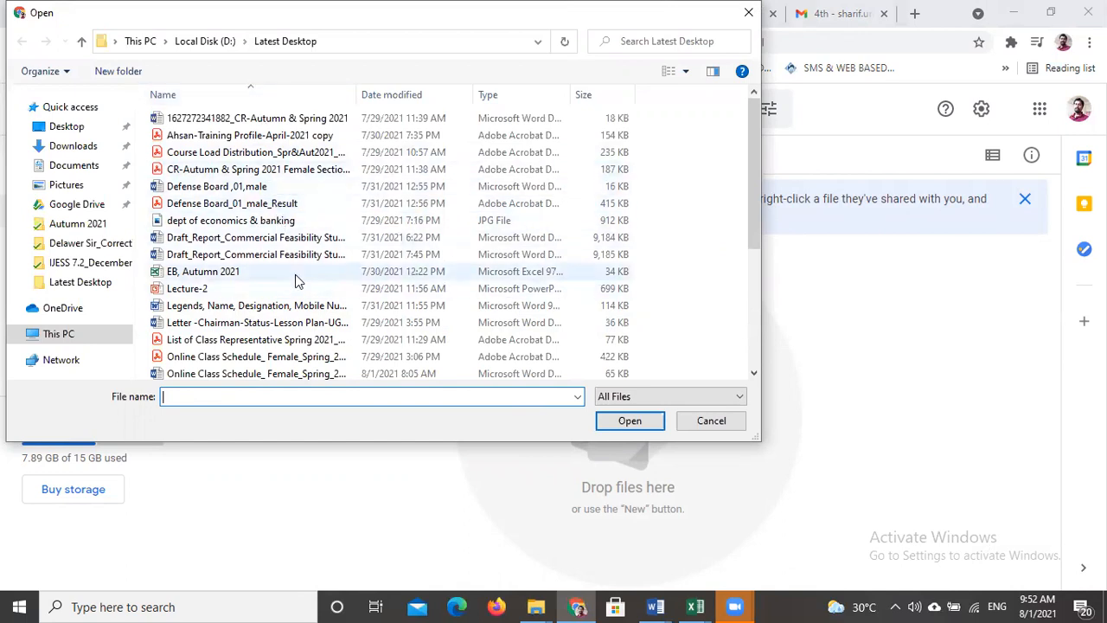
{"action": "scroll", "coordinate": [296, 281], "scroll_direction": "down", "scroll_amount": 2}
{"action": "scroll", "coordinate": [297, 281], "scroll_direction": "down", "scroll_amount": 3}
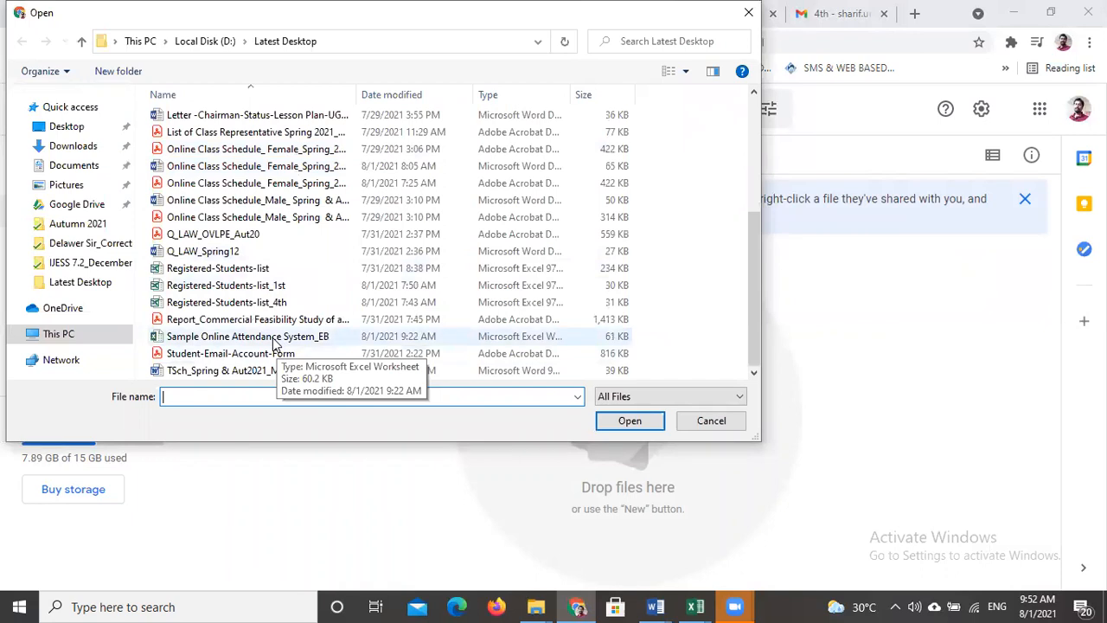
{"action": "double_click", "coordinate": [216, 342]}
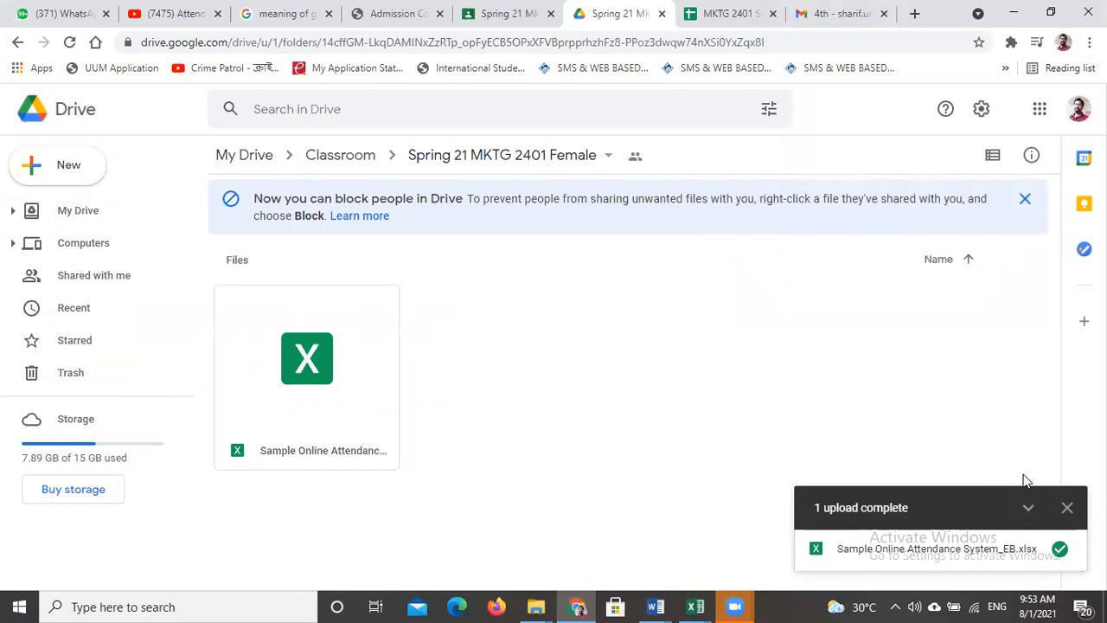
{"action": "left_click", "coordinate": [1069, 510]}
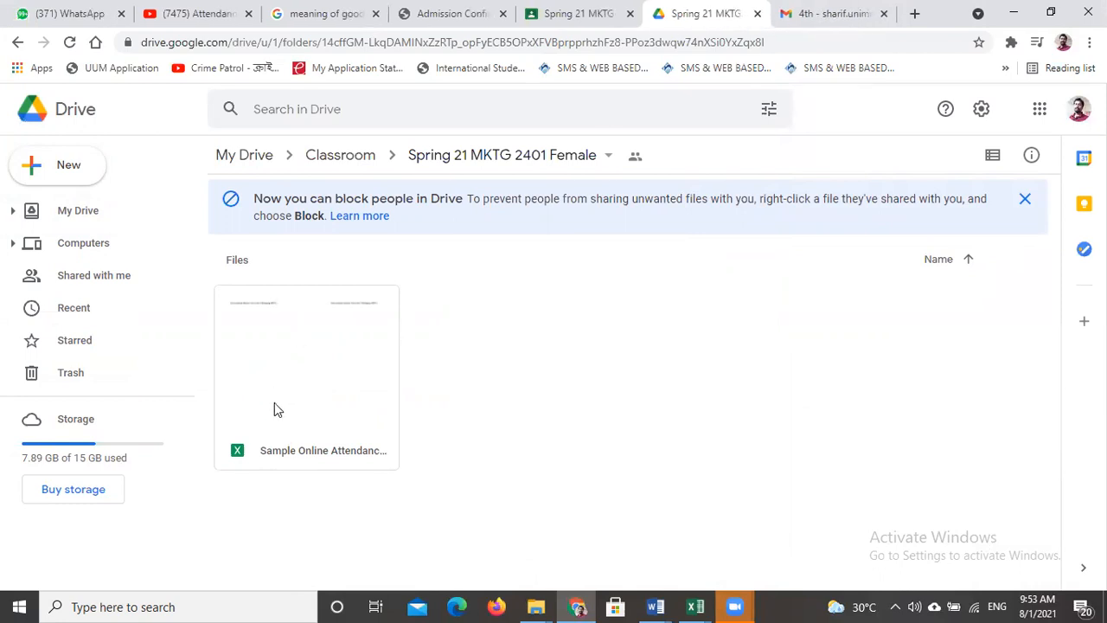
- Open the uploaded Sample Online Attendance System_EB file in Google Sheets and look over its 4M(MKTG2401) sheet
{"action": "double_click", "coordinate": [313, 373]}
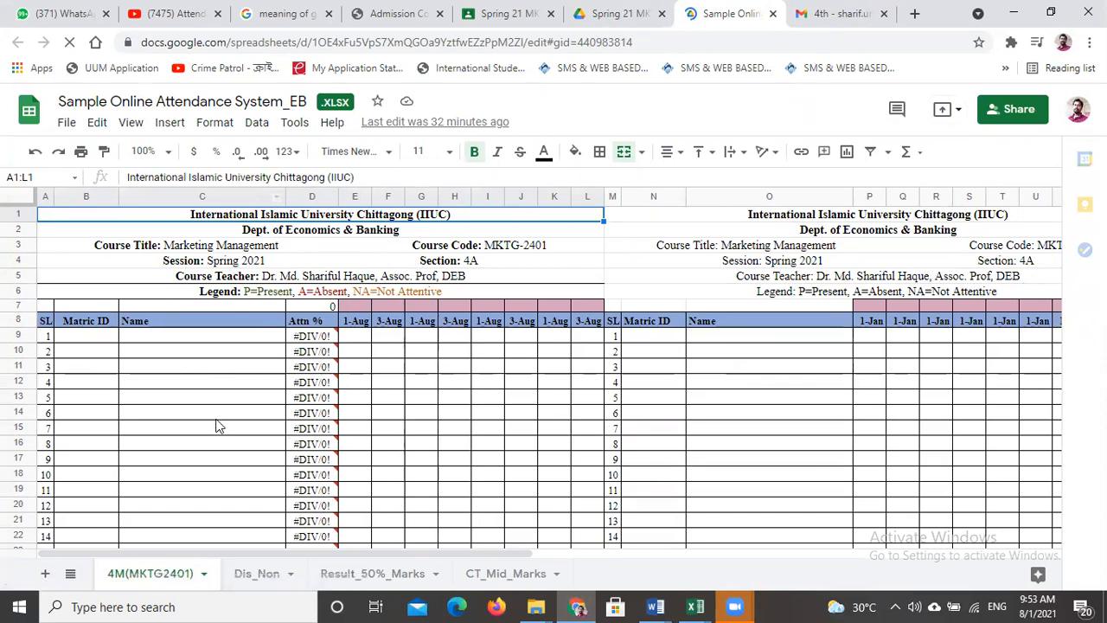
{"action": "scroll", "coordinate": [220, 414], "scroll_direction": "down", "scroll_amount": 5}
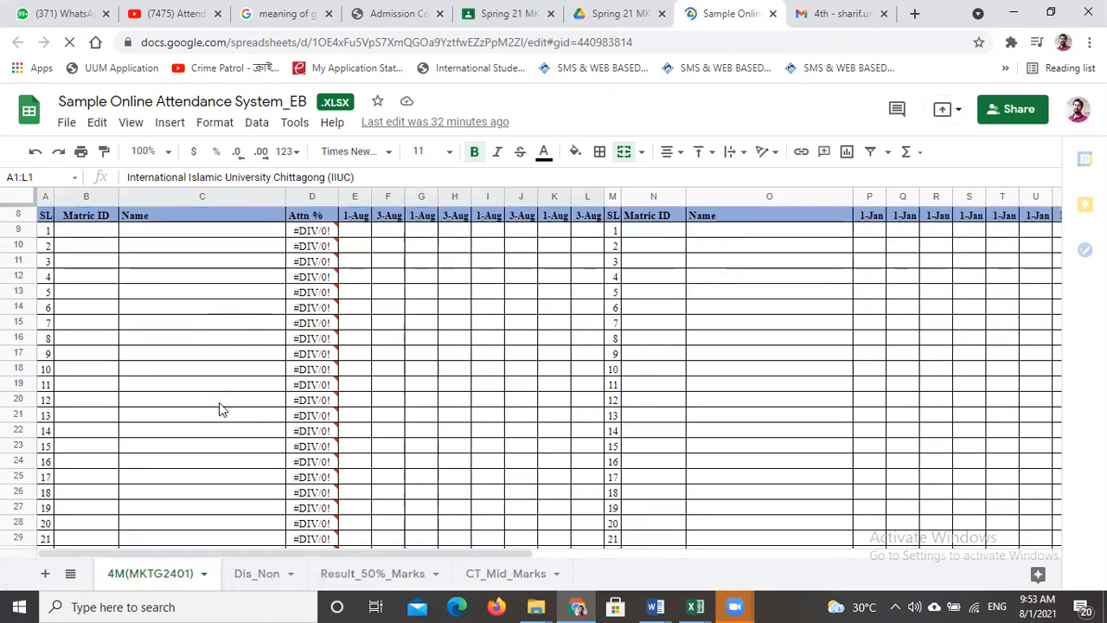
{"action": "scroll", "coordinate": [220, 414], "scroll_direction": "up", "scroll_amount": 5}
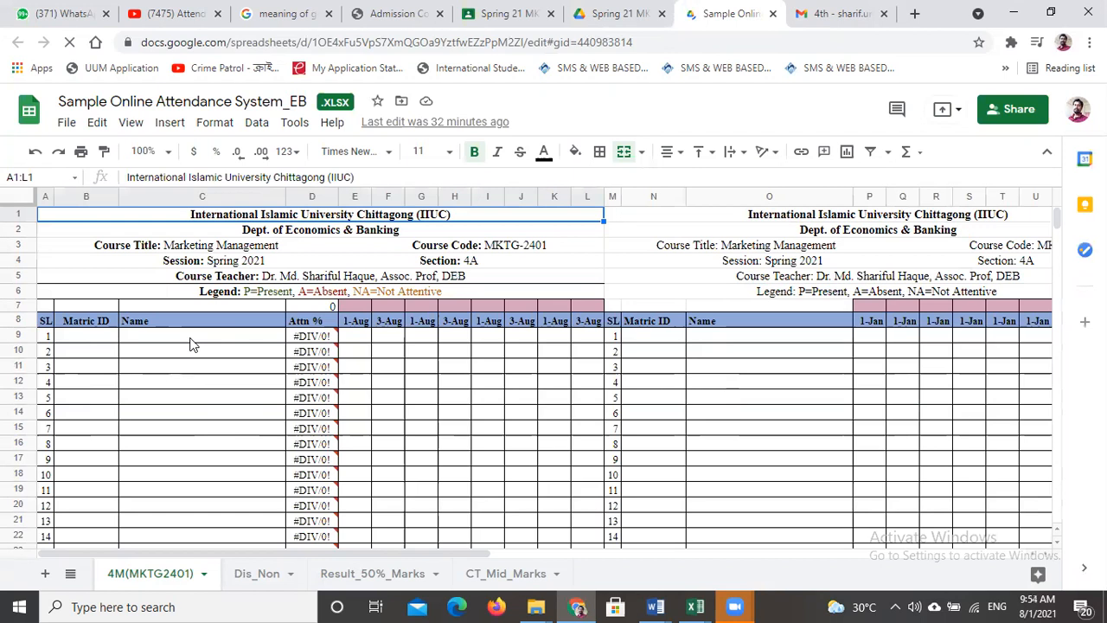
- Select cell B9 under Matric ID, then switch to the Attendance Sheet-Spring 2021 workbook in Excel and look over its student list
{"action": "left_click", "coordinate": [96, 338]}
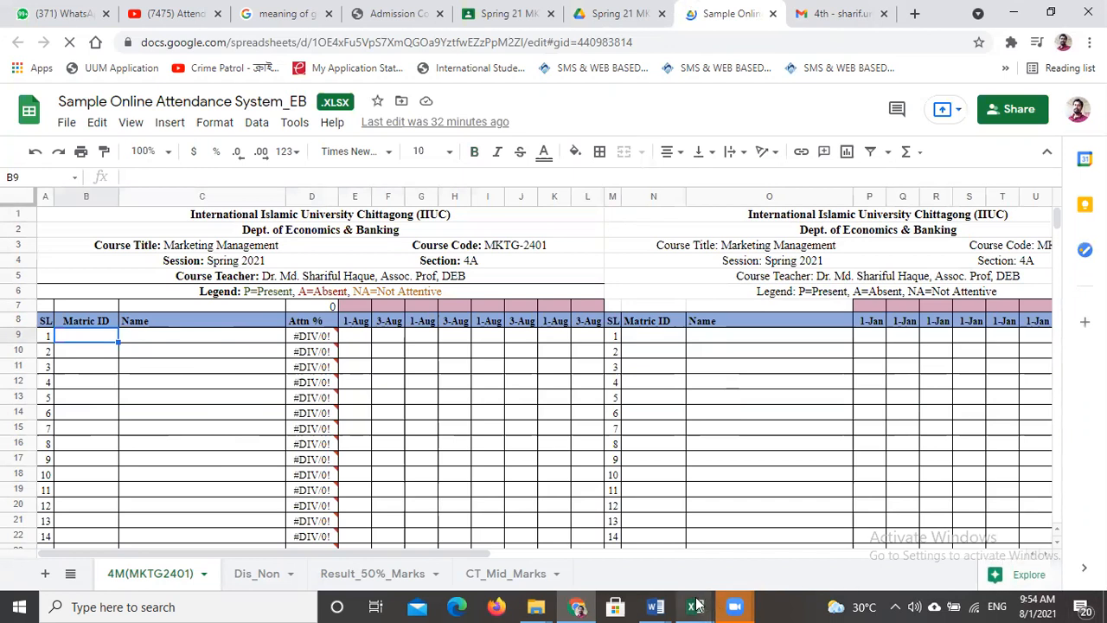
{"action": "mouse_move", "coordinate": [698, 606]}
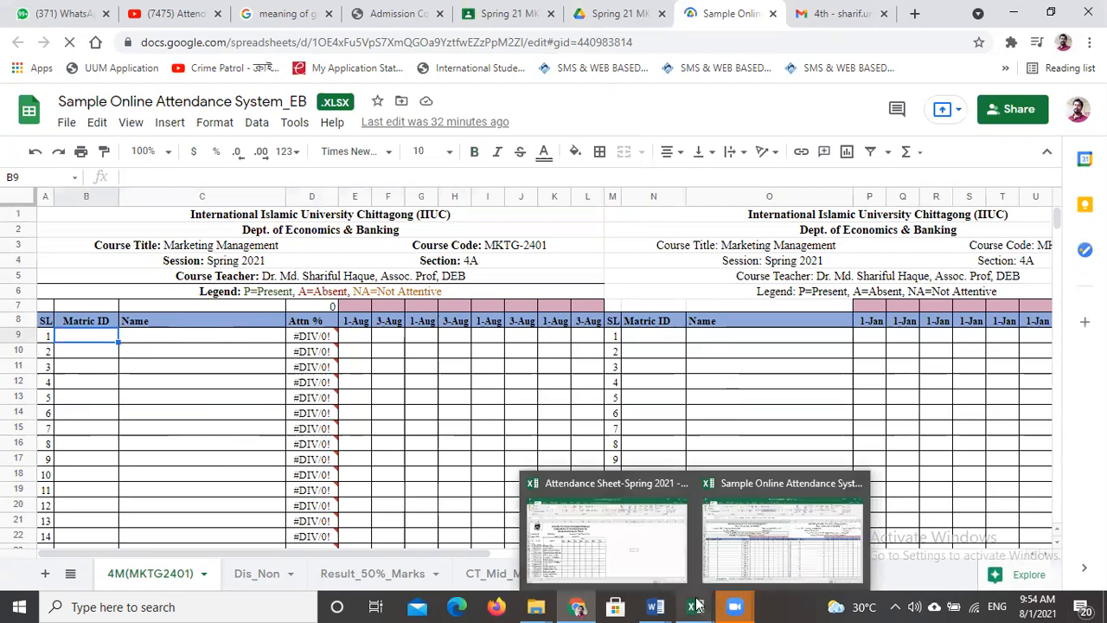
{"action": "left_click", "coordinate": [616, 488]}
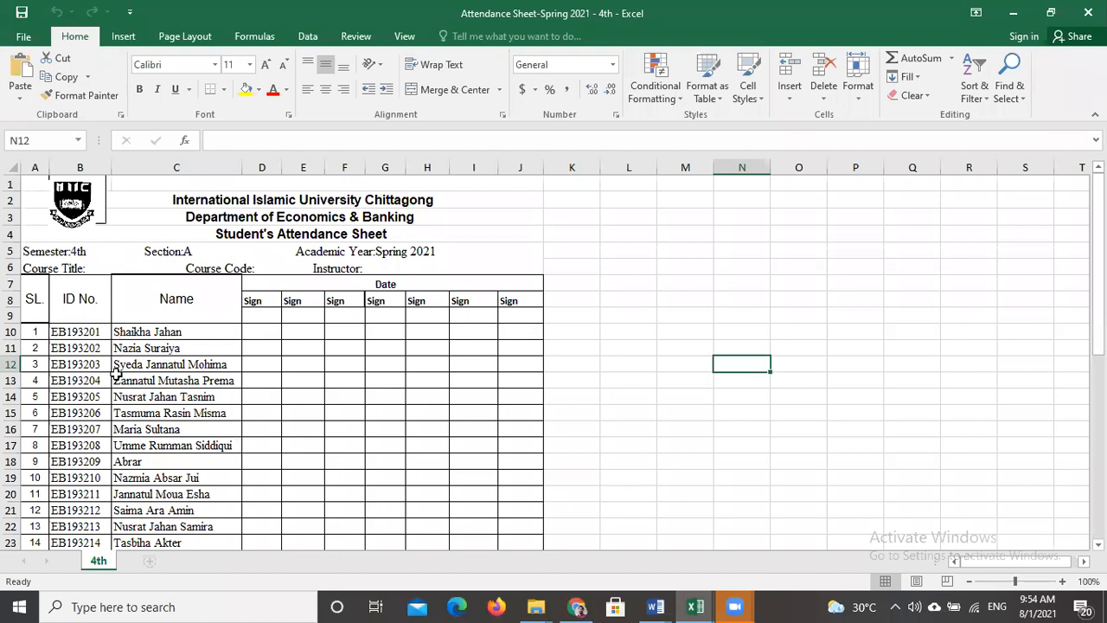
{"action": "scroll", "coordinate": [116, 368], "scroll_direction": "down", "scroll_amount": 12}
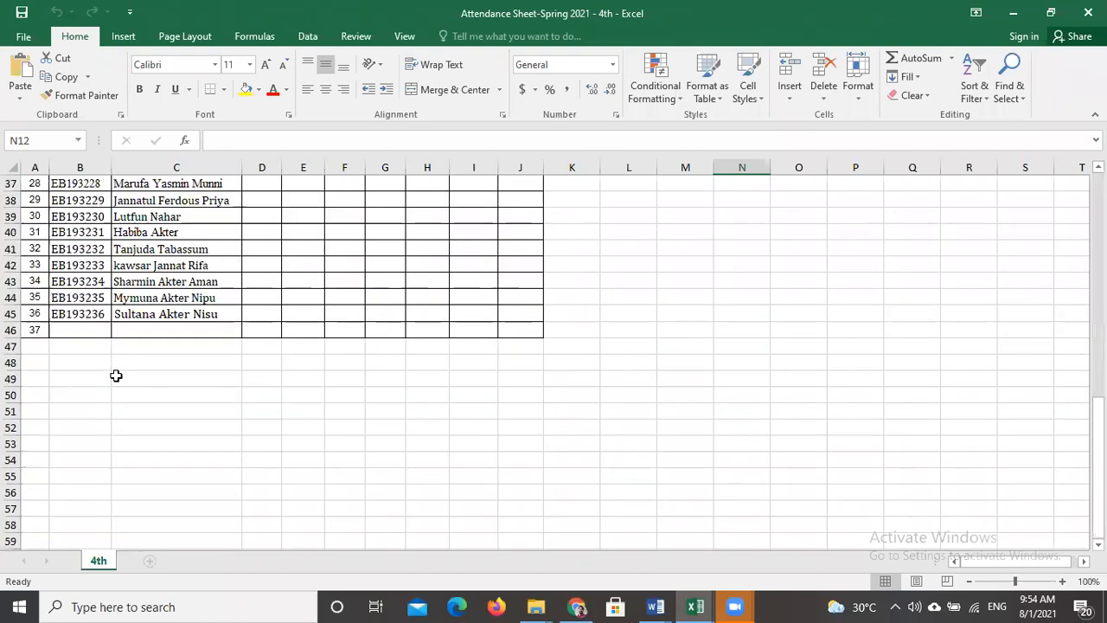
{"action": "scroll", "coordinate": [116, 376], "scroll_direction": "up", "scroll_amount": 3}
{"action": "scroll", "coordinate": [116, 379], "scroll_direction": "up", "scroll_amount": 9}
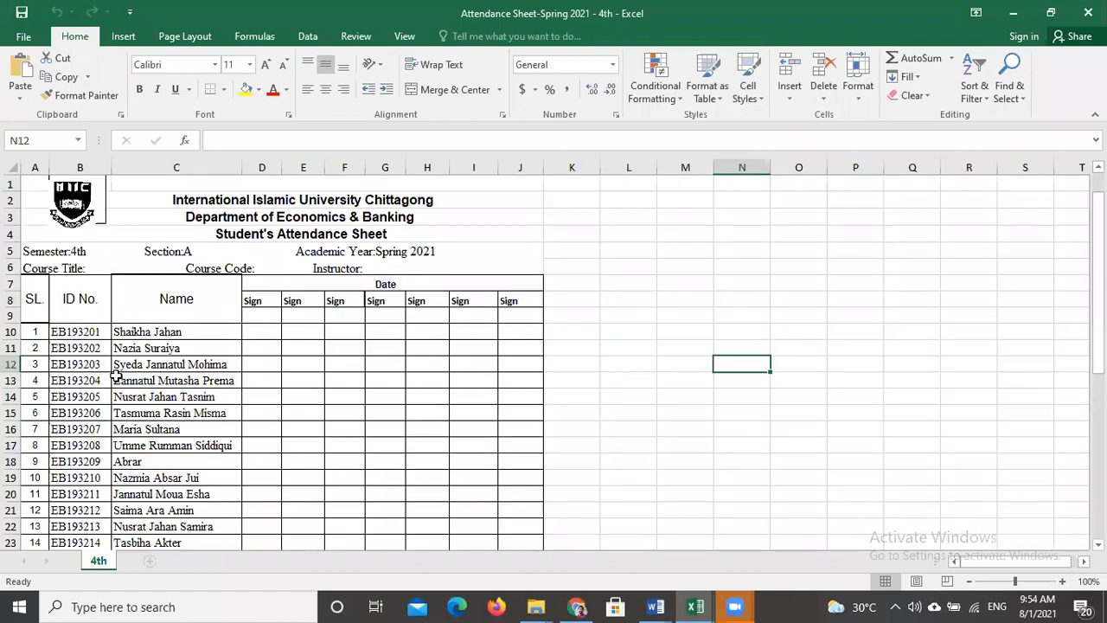
- Copy all filled student ID numbers and names, range B10:C45, from the 4th sheet
{"action": "left_click_drag", "start_coordinate": [75, 331], "coordinate": [226, 491]}
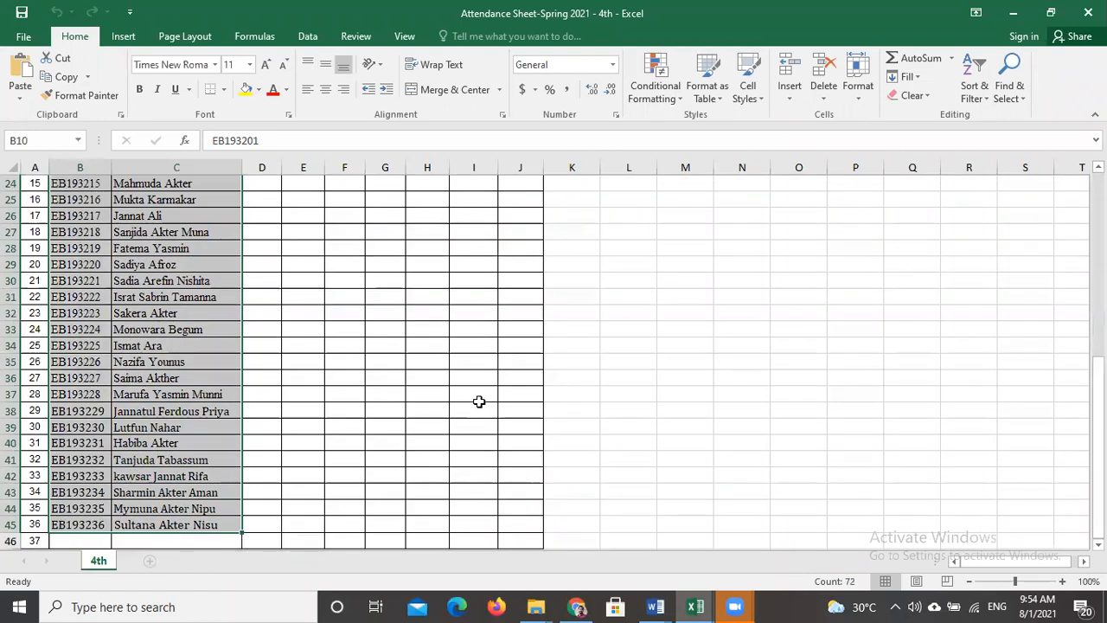
{"action": "scroll", "coordinate": [480, 402], "scroll_direction": "up", "scroll_amount": 8}
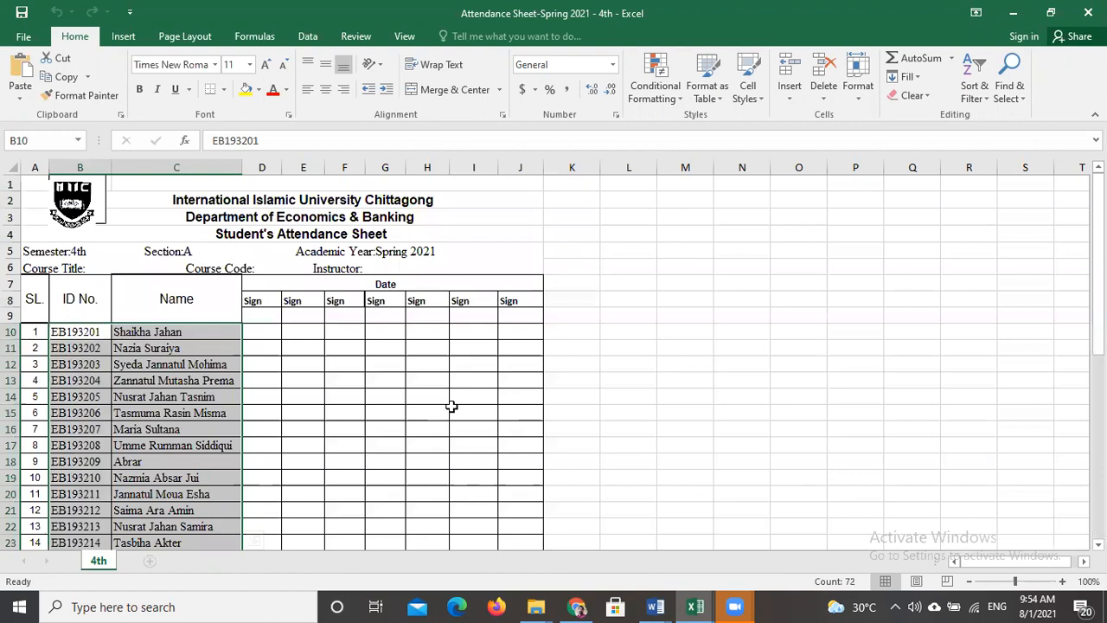
{"action": "key", "text": "ctrl+c"}
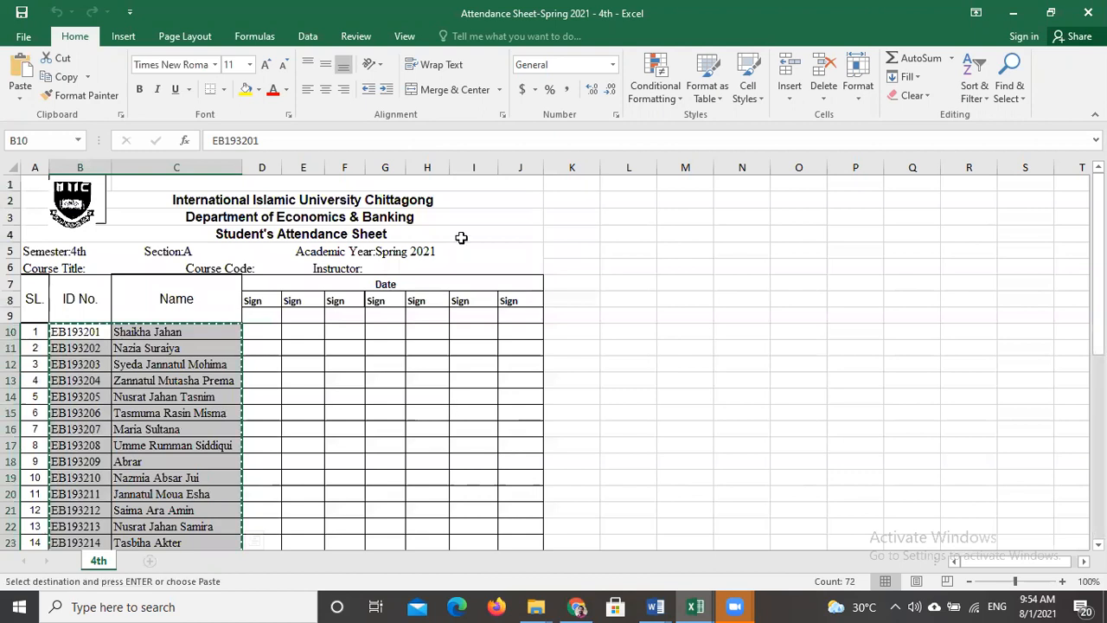
- Return to Google Sheets in Chrome and paste the copied student IDs and names into the 4M(MKTG2401) sheet starting at cell B9
{"action": "left_click", "coordinate": [1017, 11]}
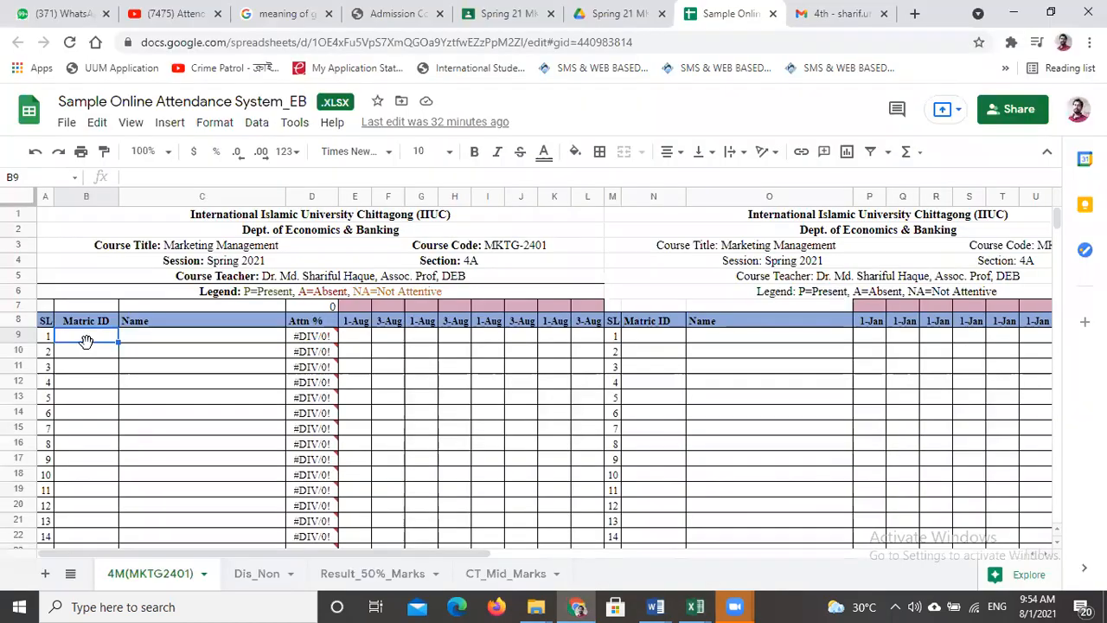
{"action": "key", "text": "ctrl+c"}
{"action": "key", "text": "ctrl+v"}
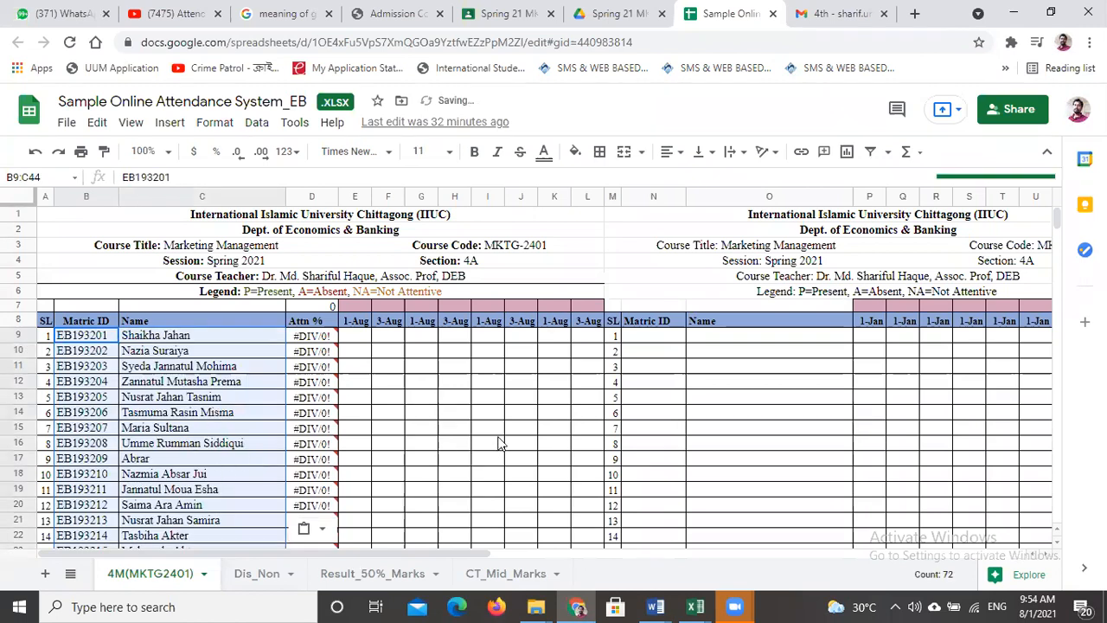
{"action": "left_click", "coordinate": [511, 426]}
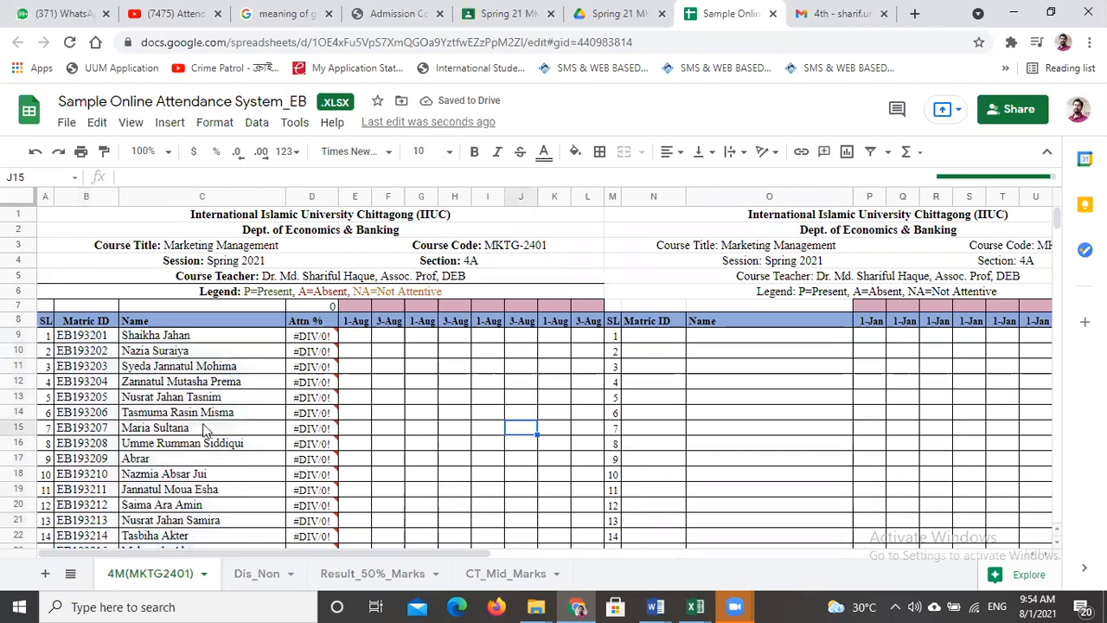
- Check the pasted student list down to its last row and review the Matric ID and Name columns across the repeated attendance blocks
{"action": "scroll", "coordinate": [206, 430], "scroll_direction": "down", "scroll_amount": 3}
{"action": "scroll", "coordinate": [206, 430], "scroll_direction": "down", "scroll_amount": 4}
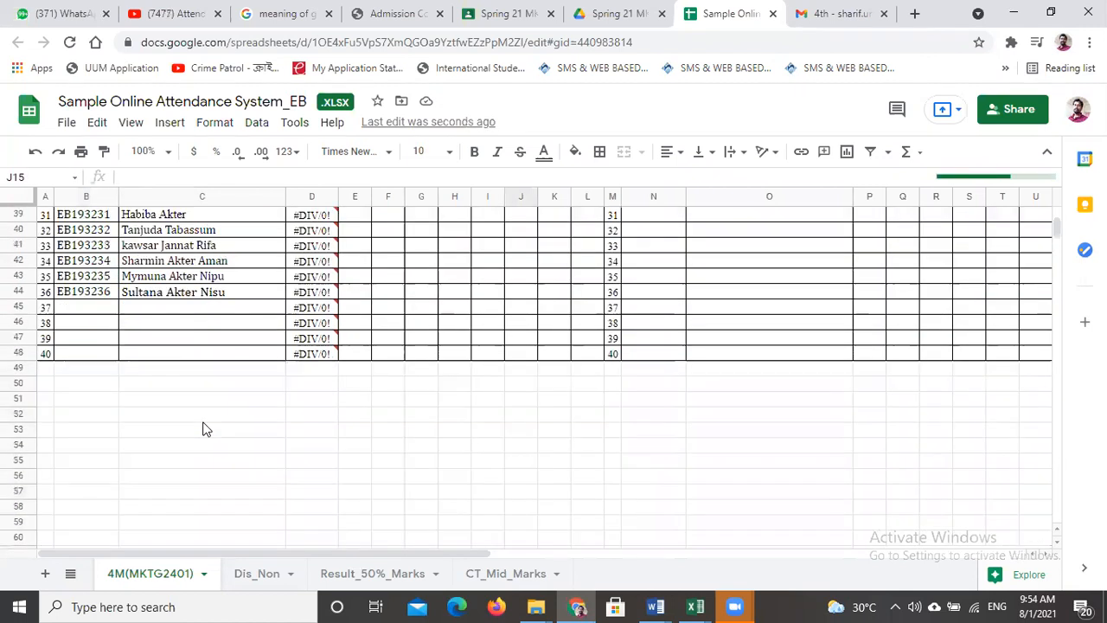
{"action": "scroll", "coordinate": [206, 430], "scroll_direction": "up", "scroll_amount": 2}
{"action": "scroll", "coordinate": [206, 430], "scroll_direction": "up", "scroll_amount": 6}
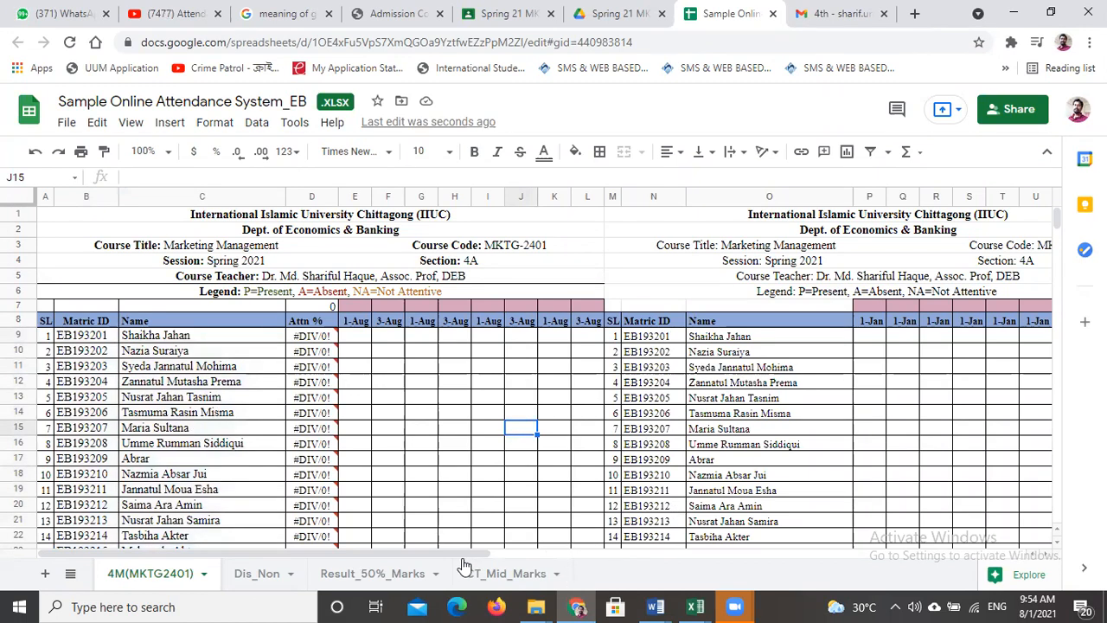
{"action": "scroll", "coordinate": [616, 562], "scroll_direction": "right", "scroll_amount": 4}
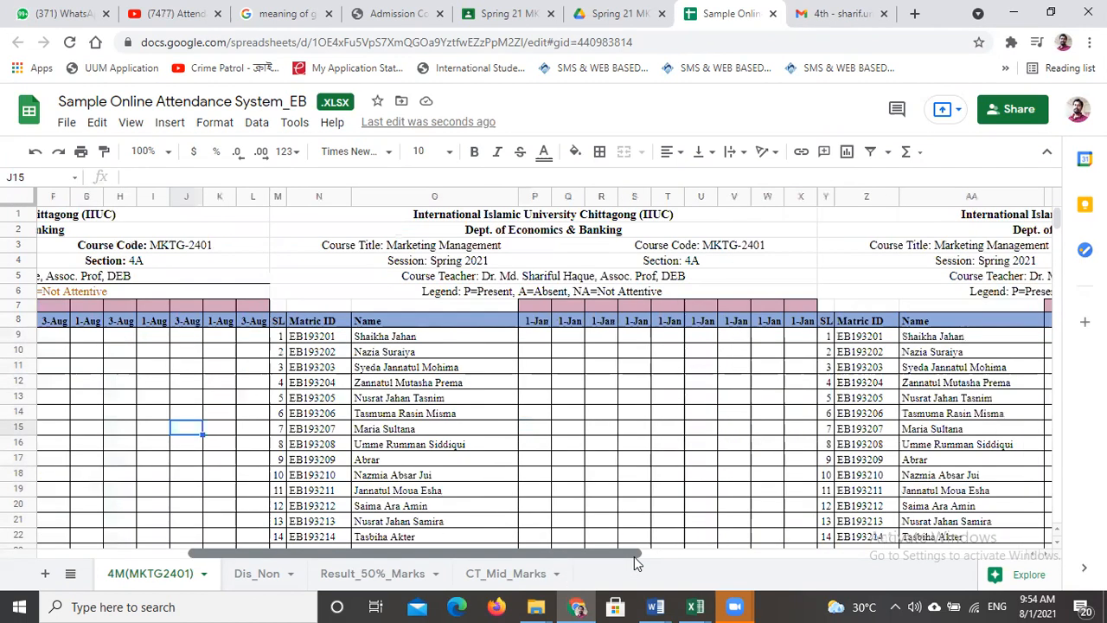
{"action": "scroll", "coordinate": [693, 556], "scroll_direction": "right", "scroll_amount": 10}
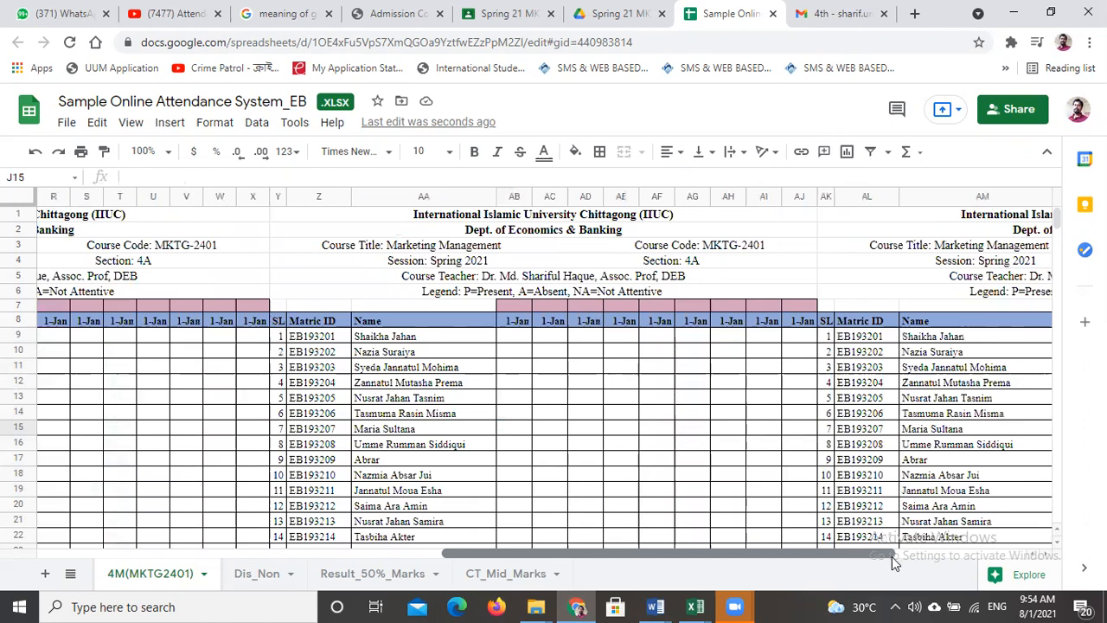
{"action": "scroll", "coordinate": [989, 559], "scroll_direction": "right", "scroll_amount": 4}
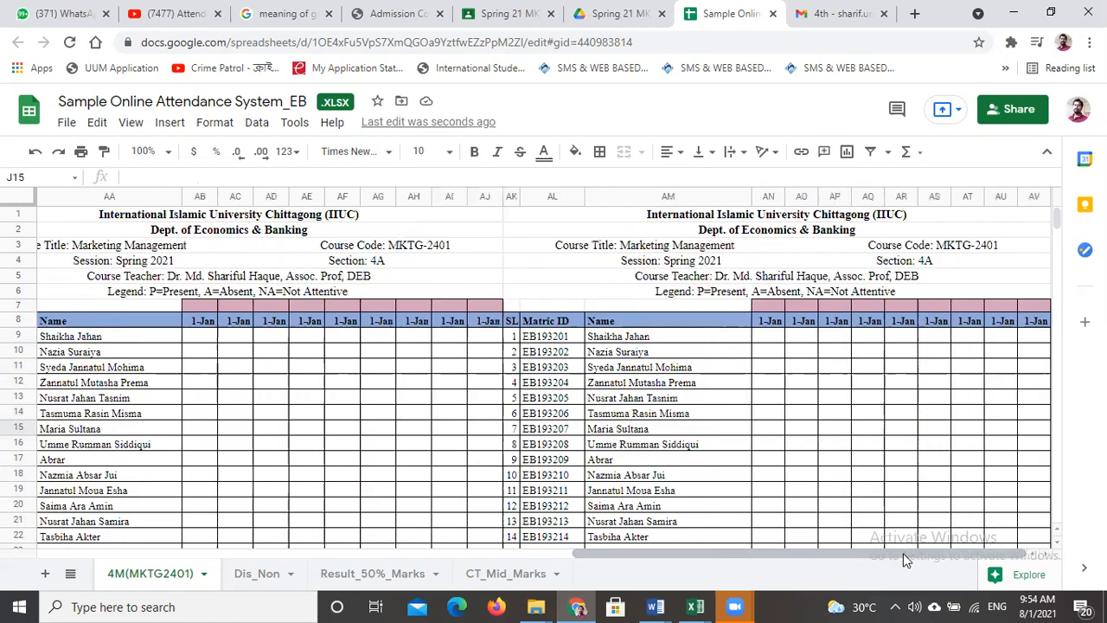
{"action": "scroll", "coordinate": [840, 567], "scroll_direction": "left", "scroll_amount": 2}
{"action": "scroll", "coordinate": [779, 561], "scroll_direction": "left", "scroll_amount": 3}
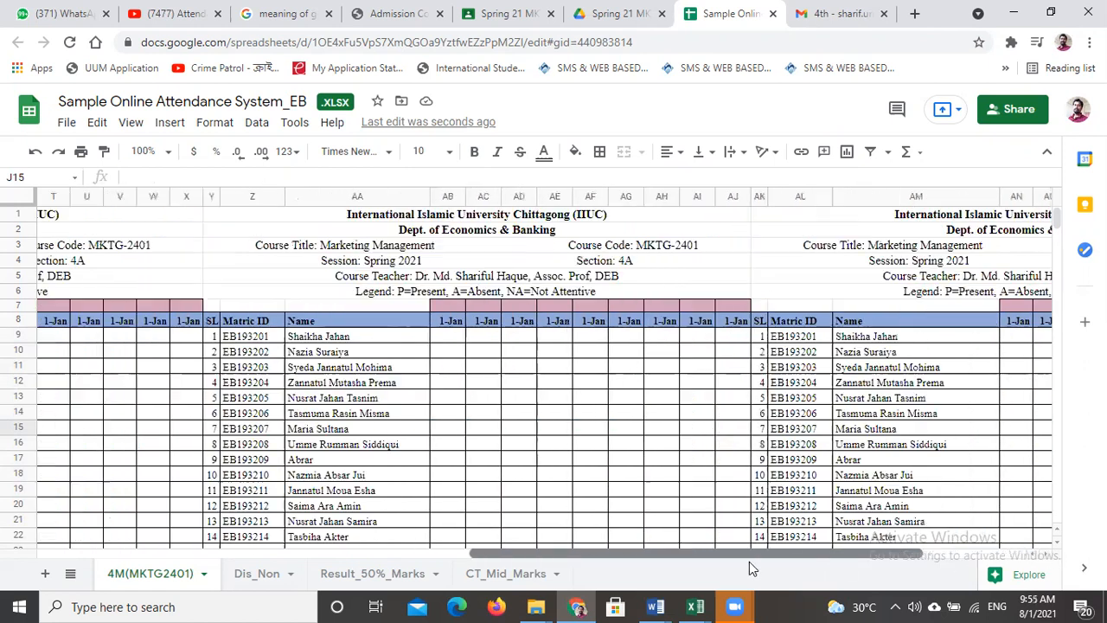
{"action": "scroll", "coordinate": [698, 562], "scroll_direction": "left", "scroll_amount": 3}
{"action": "scroll", "coordinate": [593, 567], "scroll_direction": "left", "scroll_amount": 3}
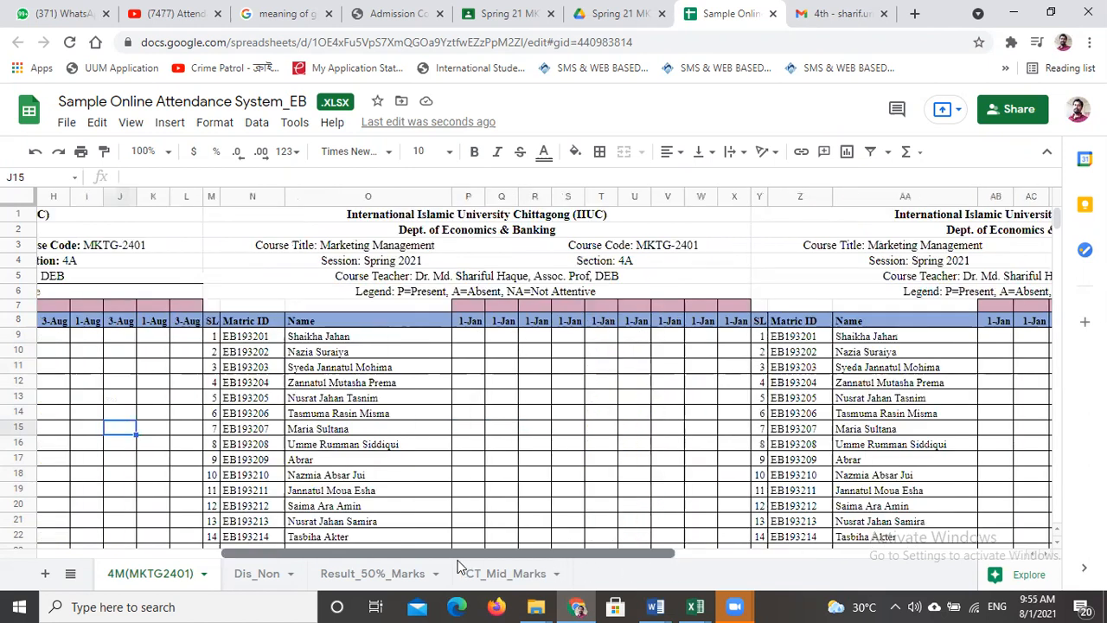
{"action": "scroll", "coordinate": [401, 560], "scroll_direction": "left", "scroll_amount": 2}
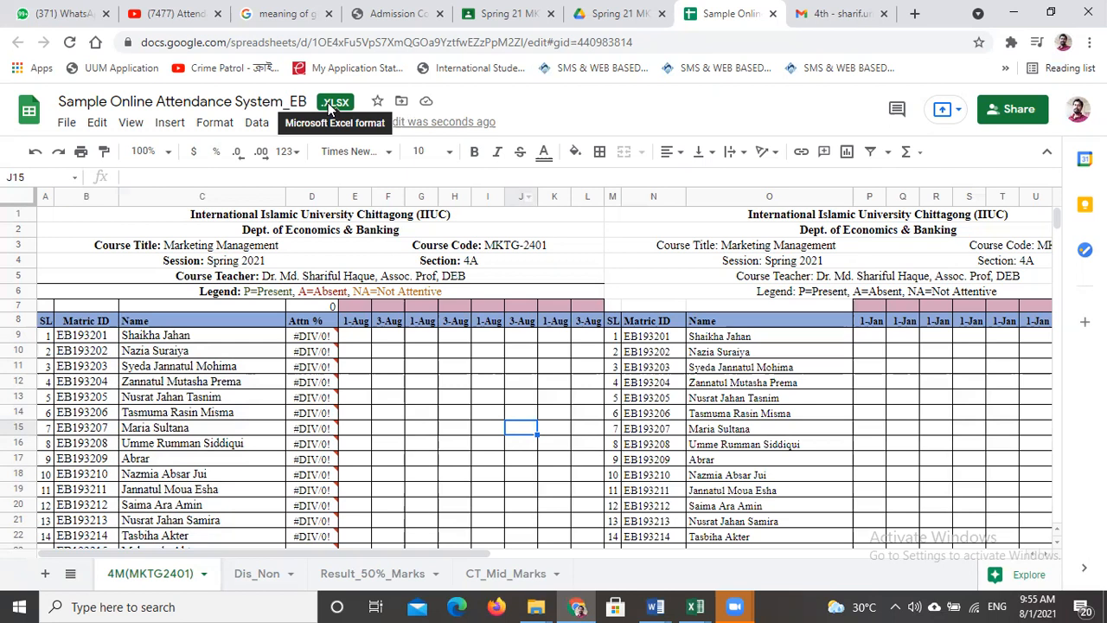
- Open the file commands for the Sample Online Attendance System_EB spreadsheet
{"action": "left_click", "coordinate": [67, 124]}
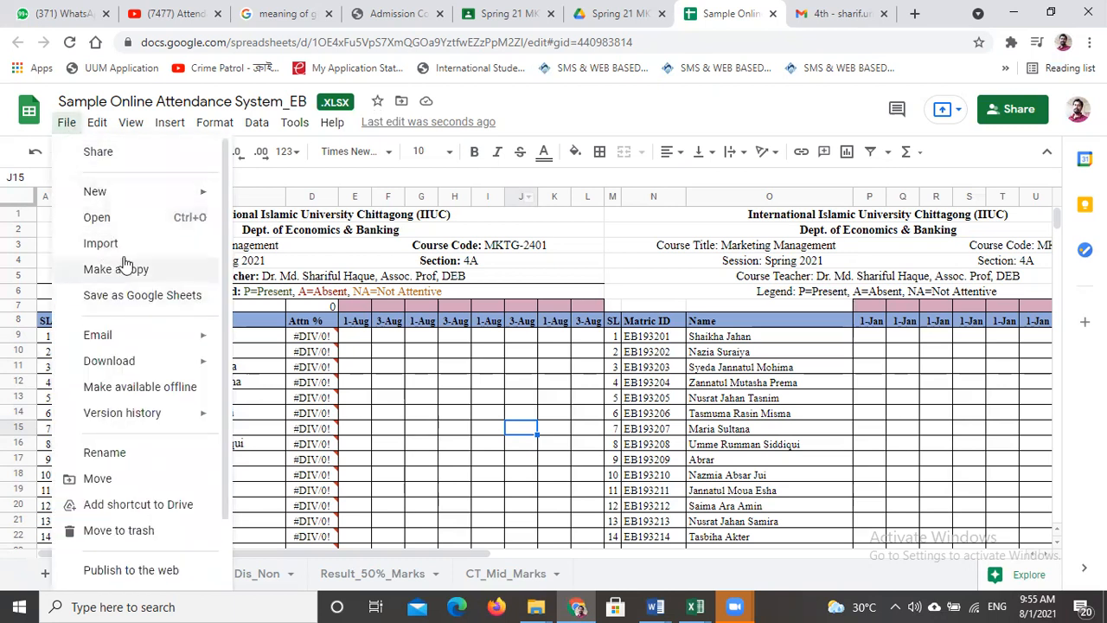
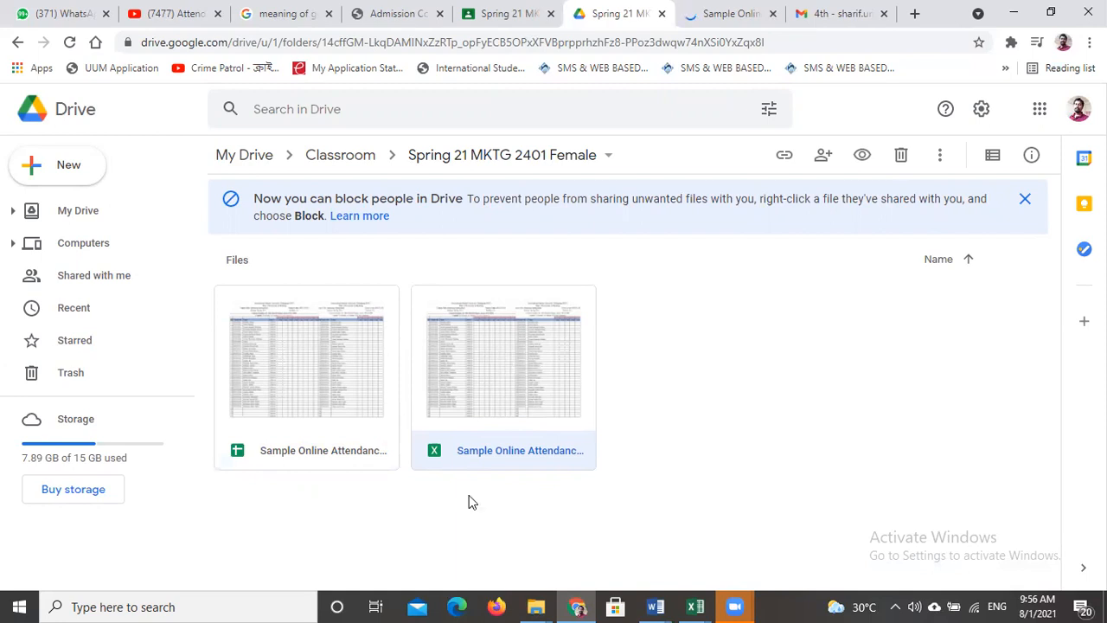
- Move the Excel copy of the Sample Online Attendance file to the trash in Drive and return to its open Google Sheets version
{"action": "key", "text": "Left"}
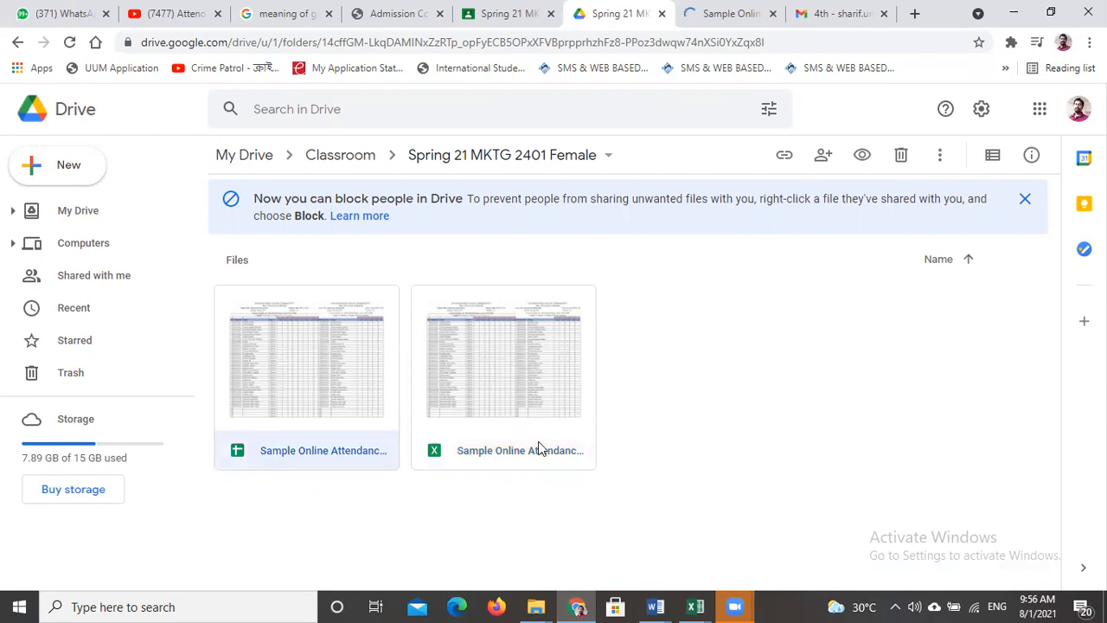
{"action": "left_click", "coordinate": [539, 447]}
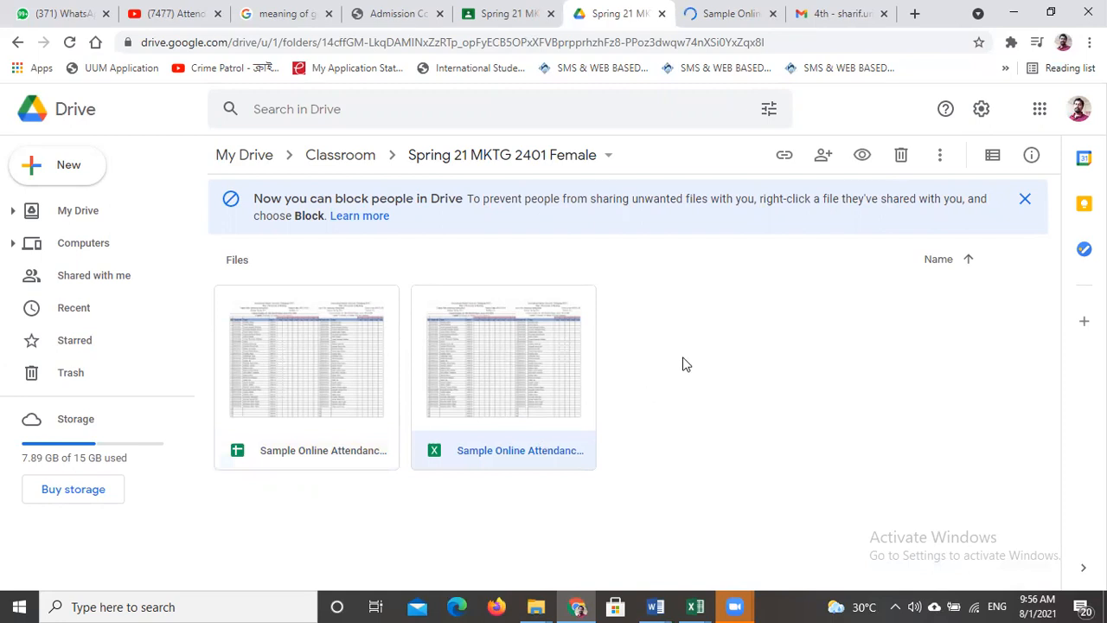
{"action": "left_click", "coordinate": [903, 161]}
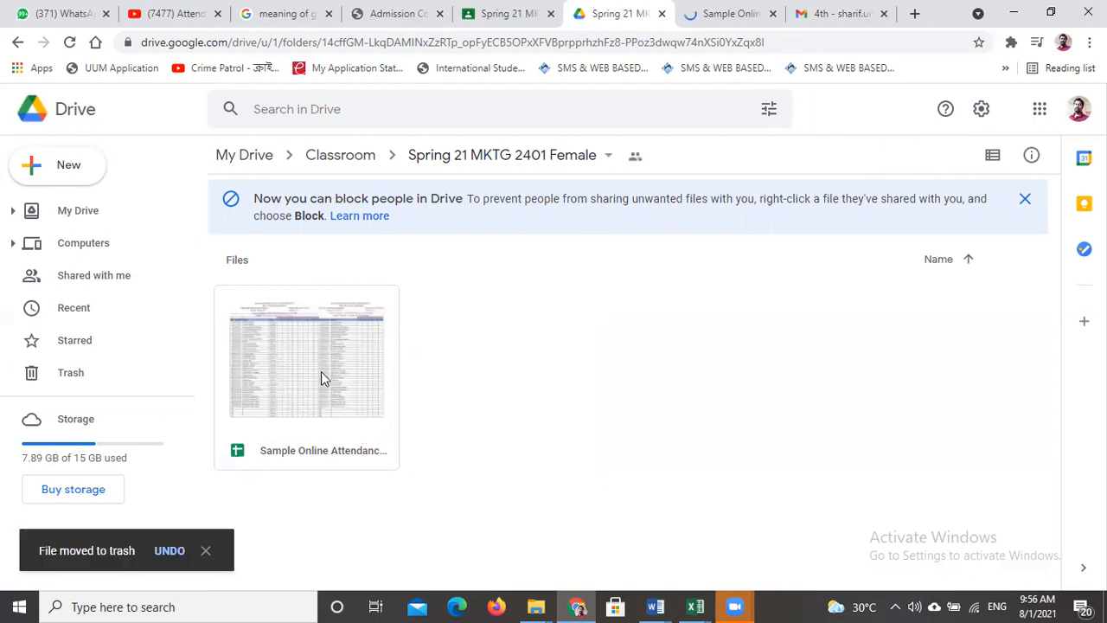
{"action": "left_click", "coordinate": [303, 355]}
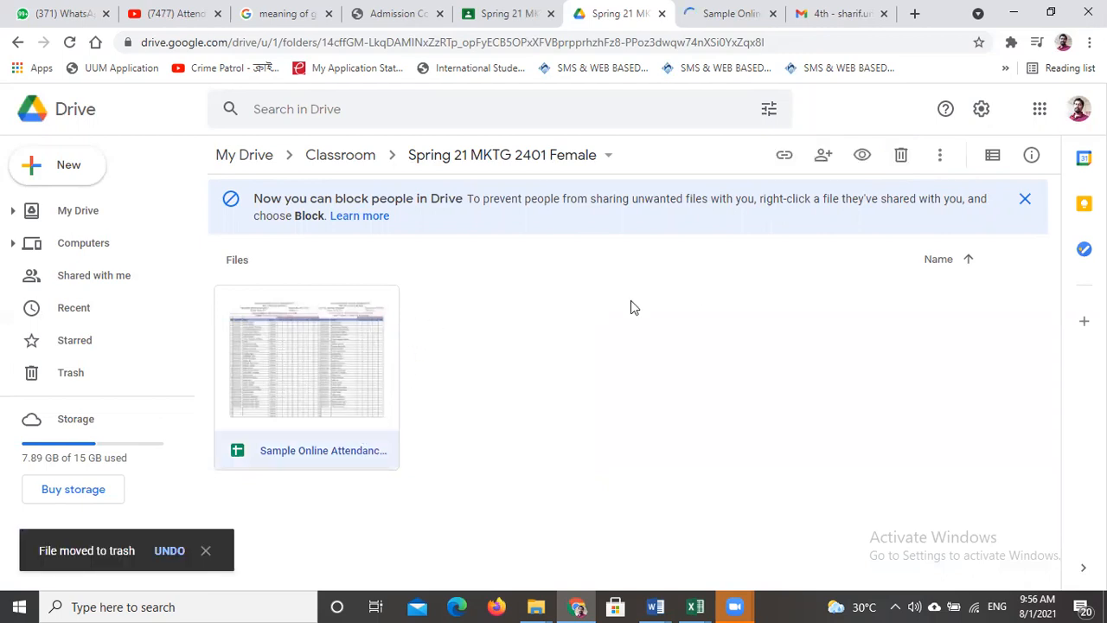
{"action": "left_click", "coordinate": [727, 15]}
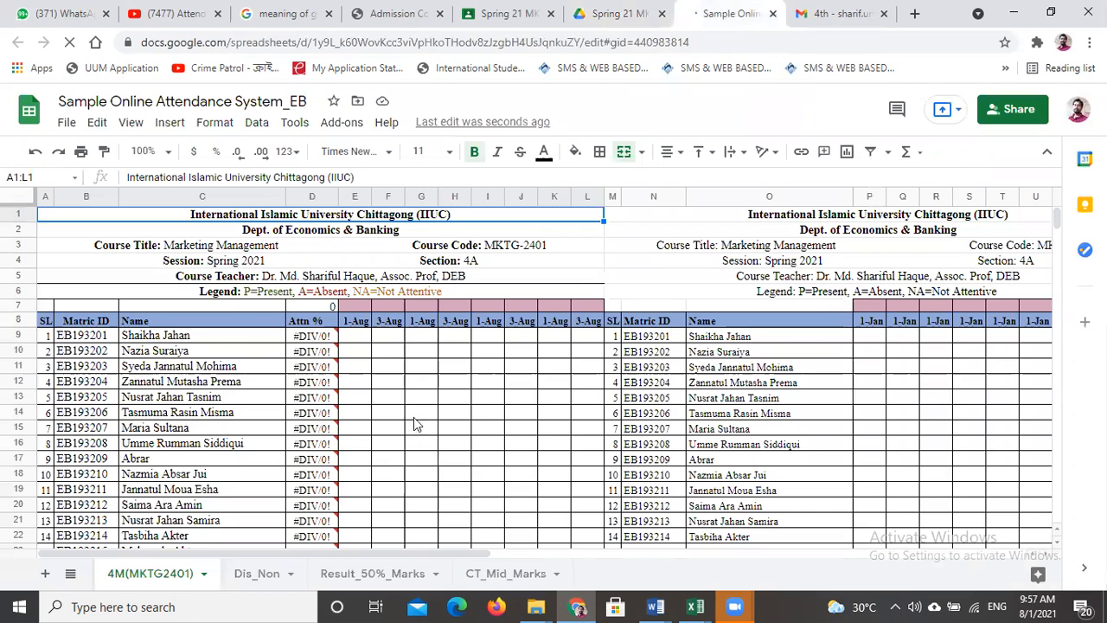
- Change the second class date in F8 to 8 August by setting the day in its DATE formula to 8
{"action": "left_click", "coordinate": [358, 322]}
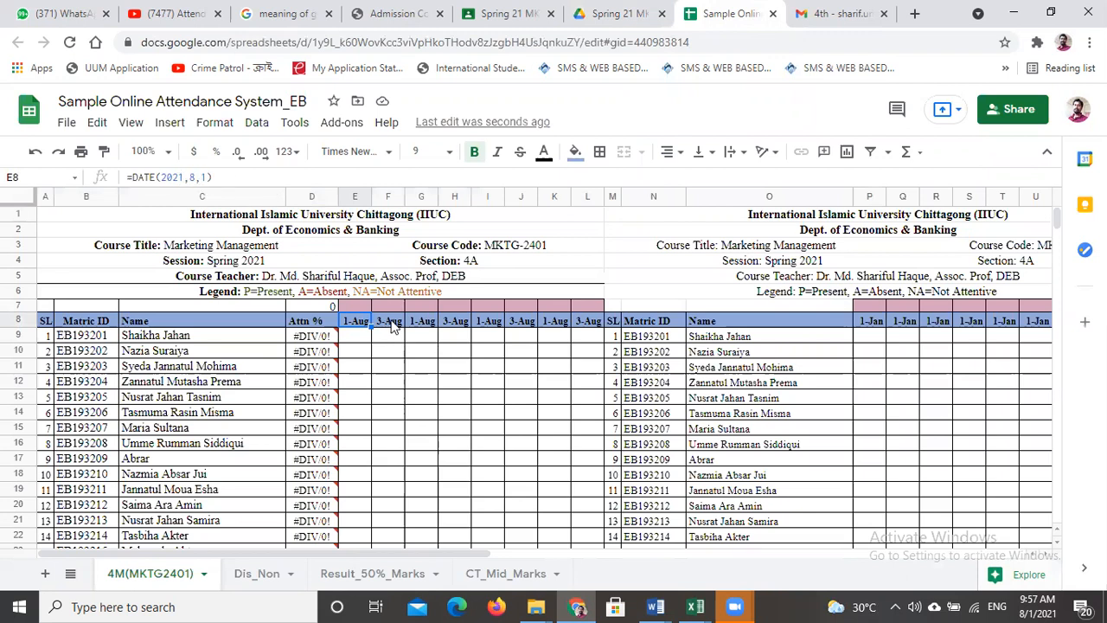
{"action": "left_click", "coordinate": [390, 324]}
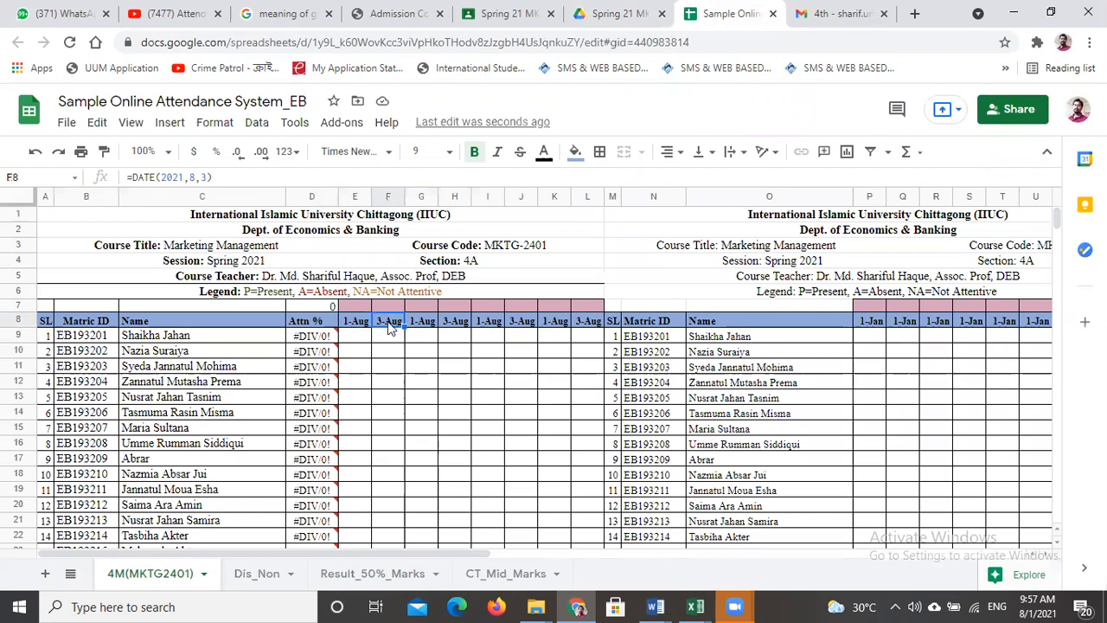
{"action": "left_click", "coordinate": [256, 176]}
{"action": "key", "text": "Left"}
{"action": "key", "text": "BackSpace"}
{"action": "type", "text": "8"}
{"action": "key", "text": "Delete"}
{"action": "left_click", "coordinate": [500, 404]}
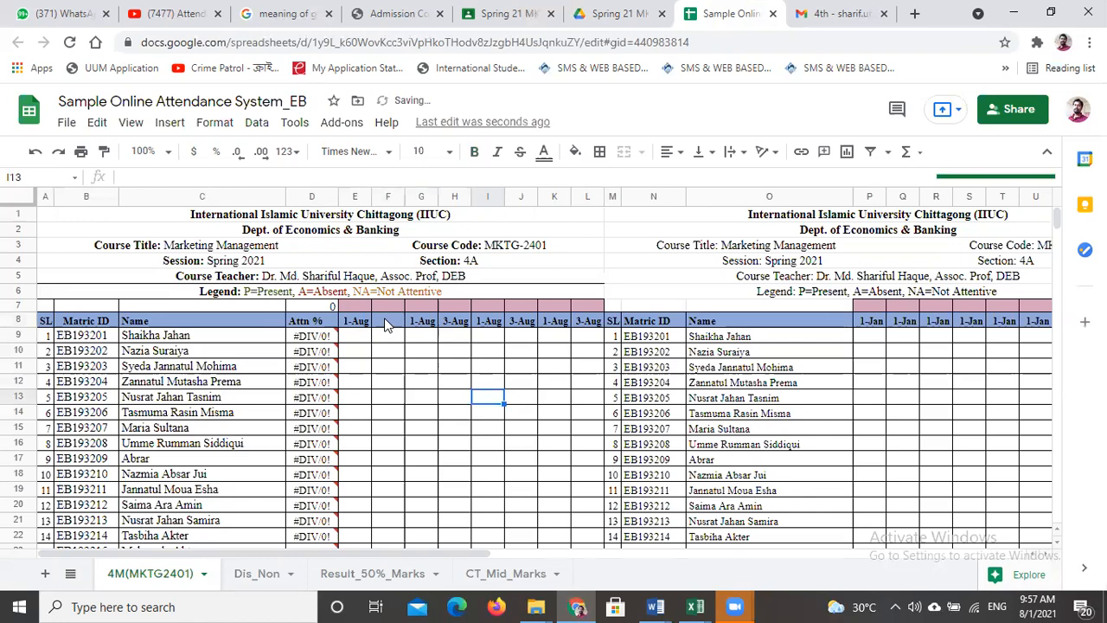
{"action": "left_click", "coordinate": [387, 325]}
{"action": "left_click", "coordinate": [391, 352]}
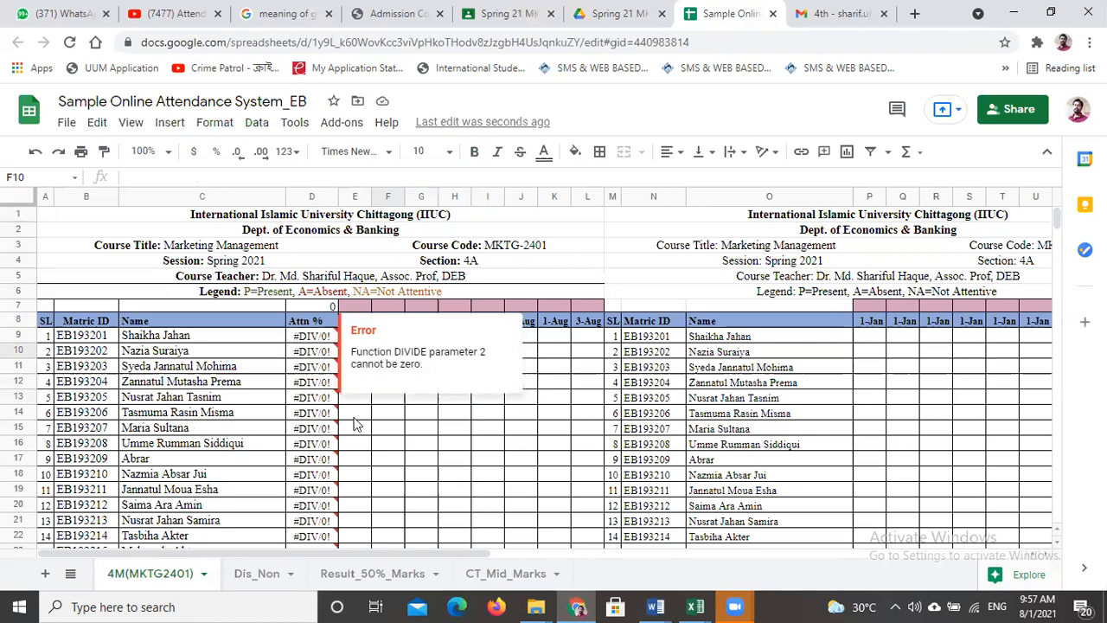
{"action": "left_click", "coordinate": [423, 428]}
- Enter 1 in cell E7 above the 1-Aug date and check how the student rows respond
{"action": "left_click", "coordinate": [356, 305]}
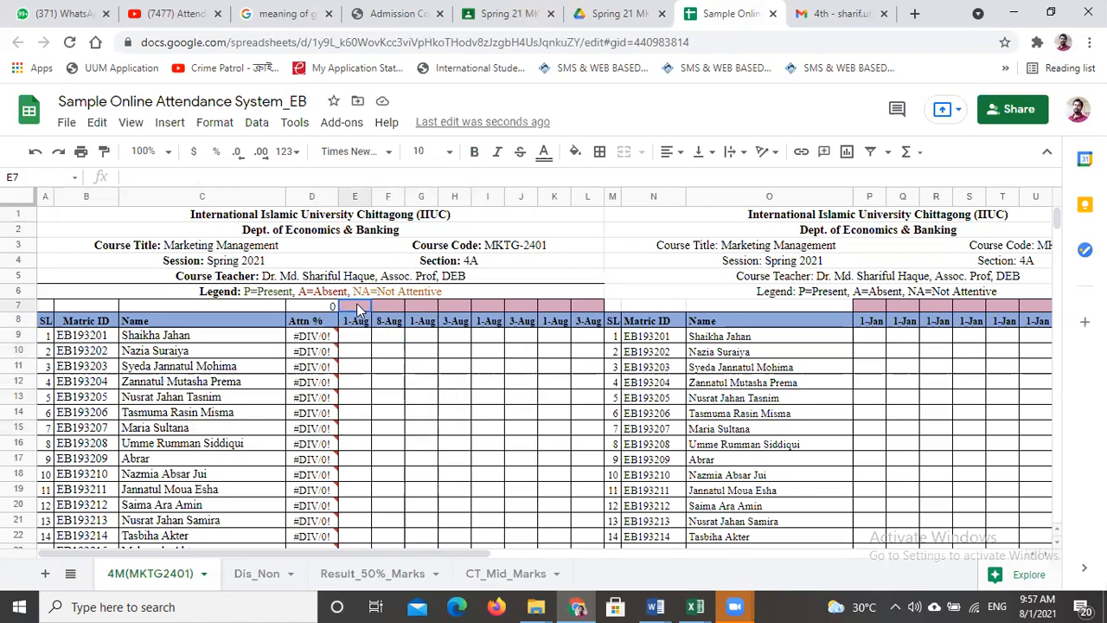
{"action": "type", "text": "1"}
{"action": "left_click", "coordinate": [361, 344]}
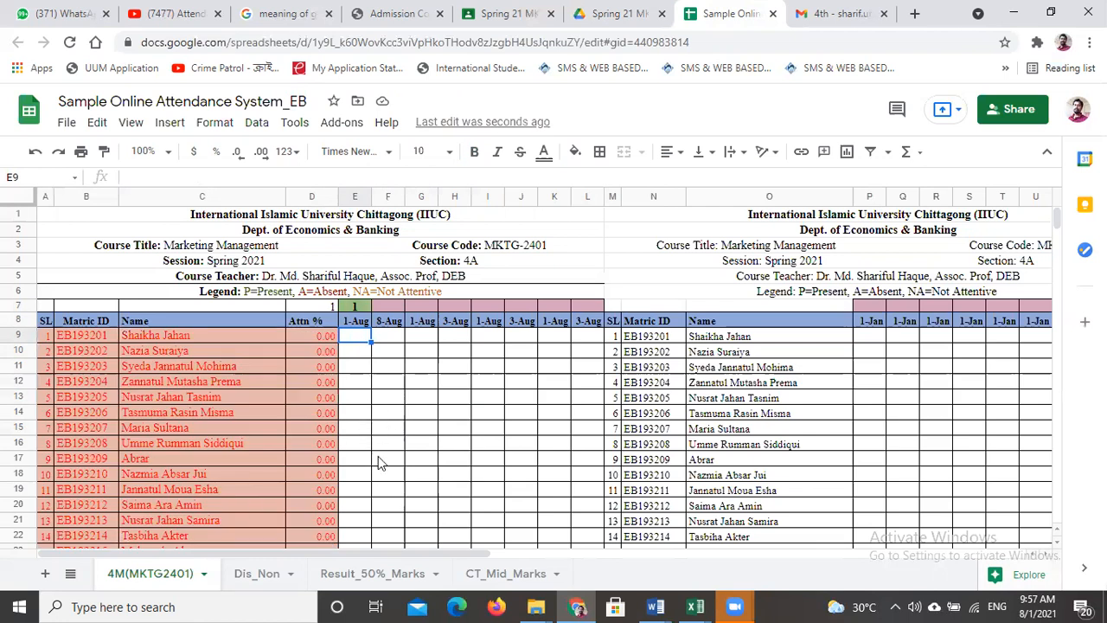
{"action": "scroll", "coordinate": [378, 443], "scroll_direction": "down", "scroll_amount": 3}
{"action": "scroll", "coordinate": [209, 427], "scroll_direction": "down", "scroll_amount": 9}
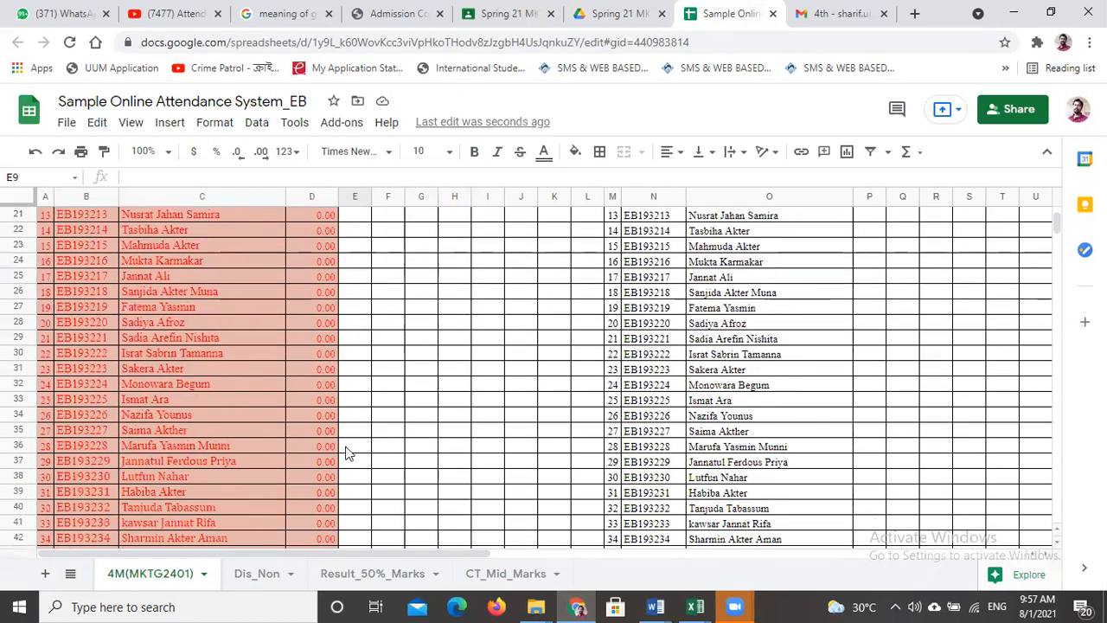
{"action": "scroll", "coordinate": [355, 457], "scroll_direction": "up", "scroll_amount": 12}
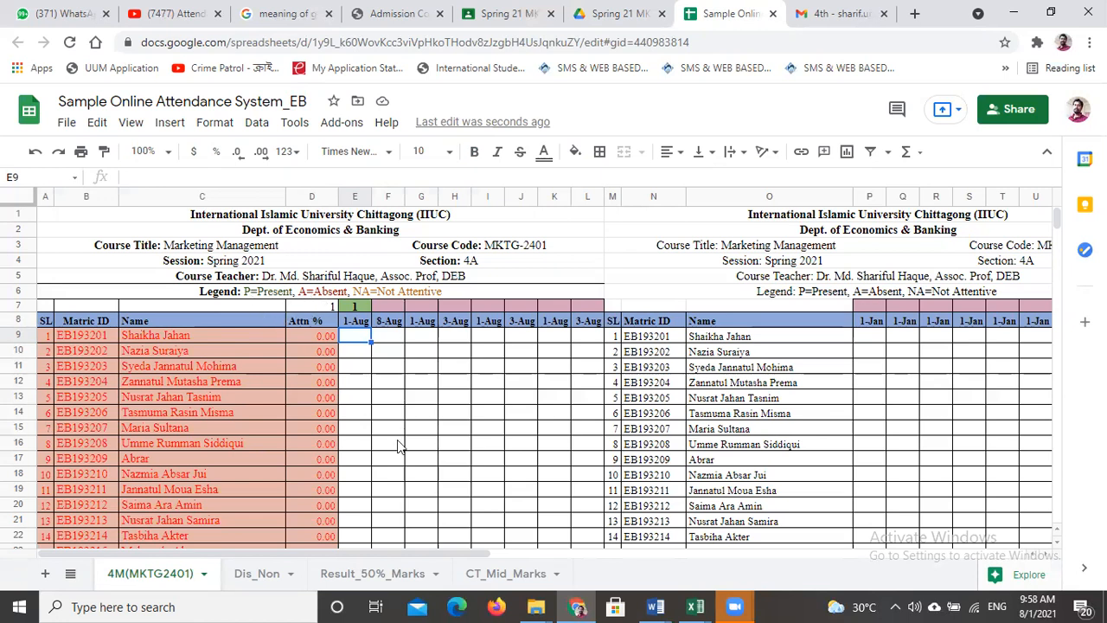
- Mark the first student present (P) and the second student absent (A) in the 1-Aug column
{"action": "type", "text": "P"}
{"action": "key", "text": "Return"}
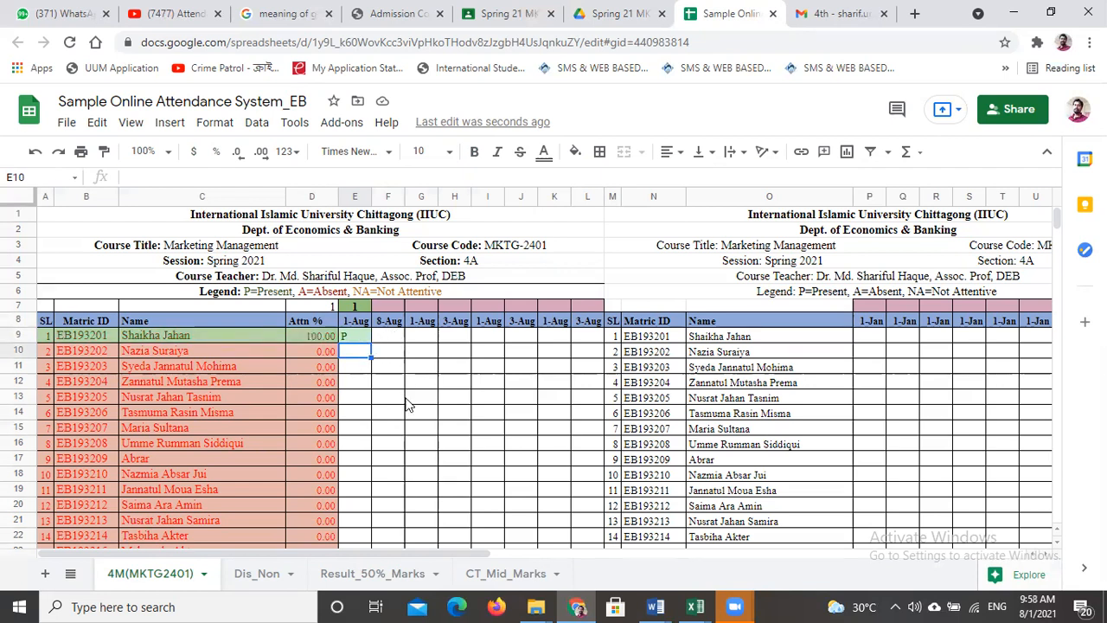
{"action": "type", "text": "A"}
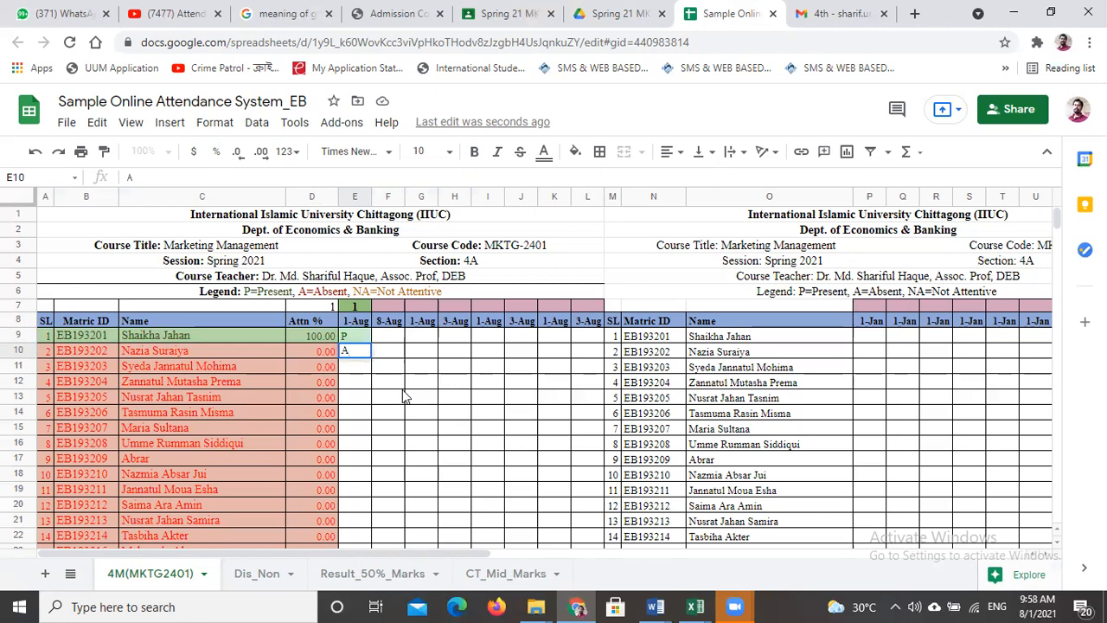
{"action": "left_click", "coordinate": [397, 384]}
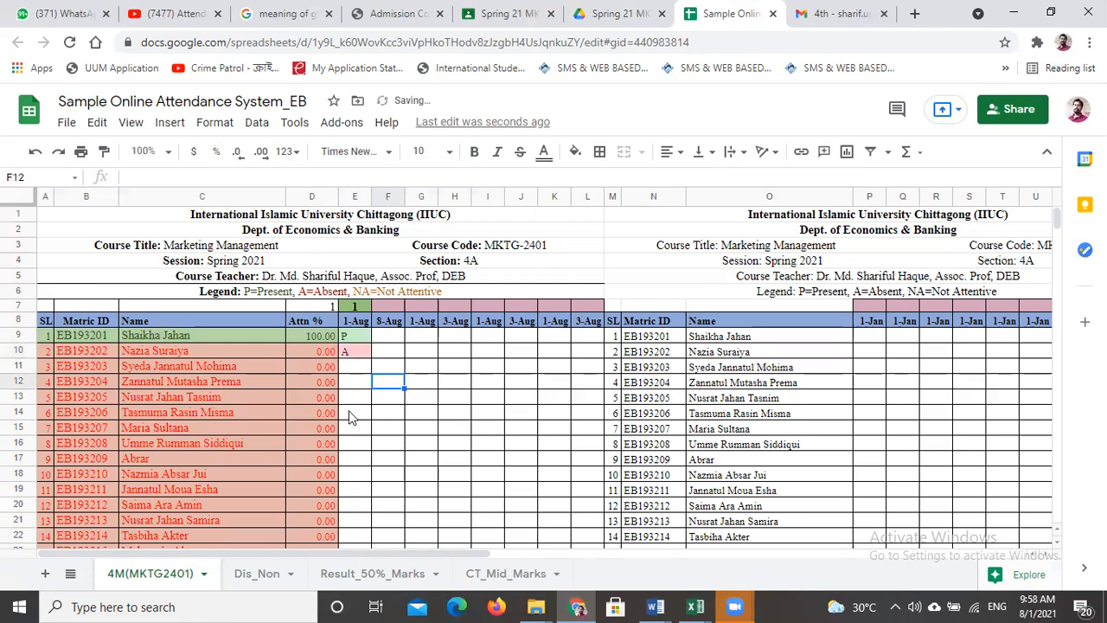
- Enter 1 in F7 above the 8-Aug date and mark the first two students present (P) in that column
{"action": "left_click", "coordinate": [394, 309]}
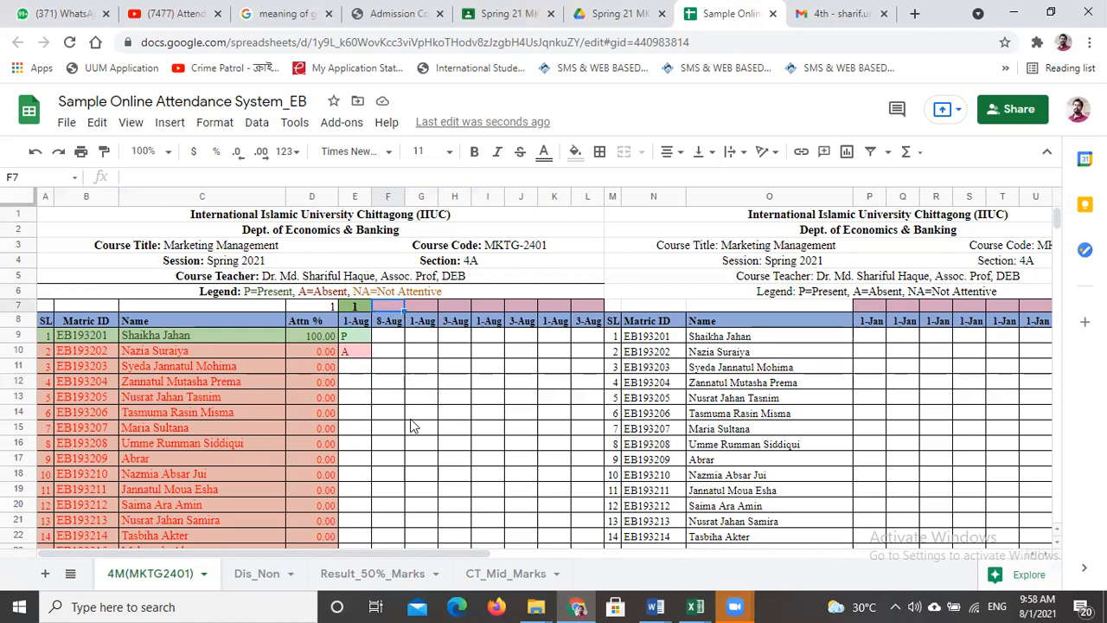
{"action": "type", "text": "1"}
{"action": "left_click", "coordinate": [393, 338]}
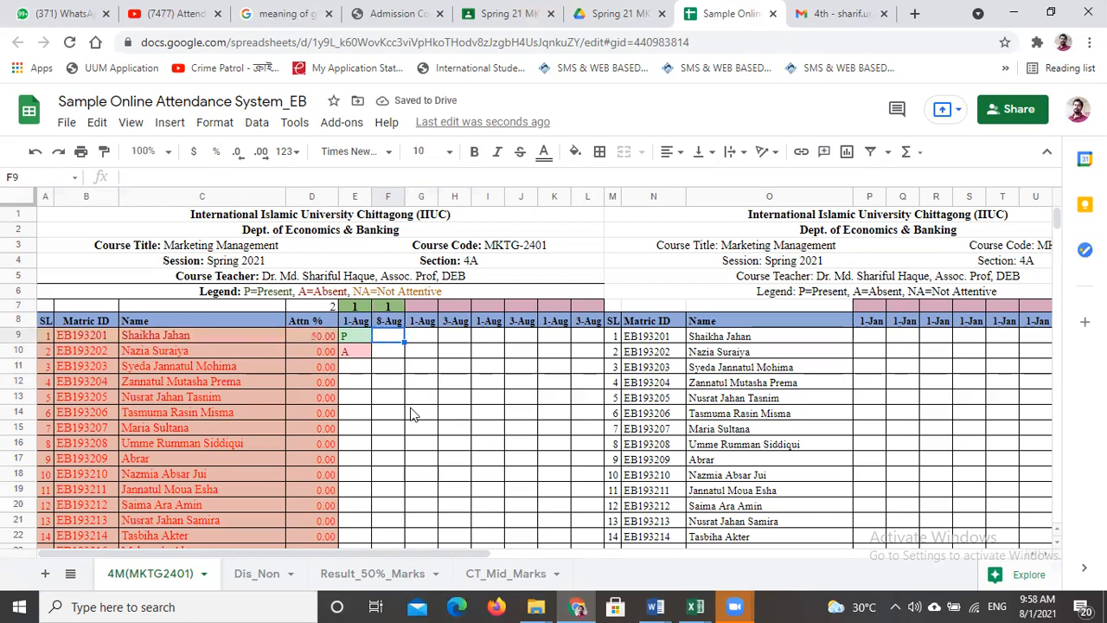
{"action": "type", "text": "P"}
{"action": "left_click", "coordinate": [397, 381]}
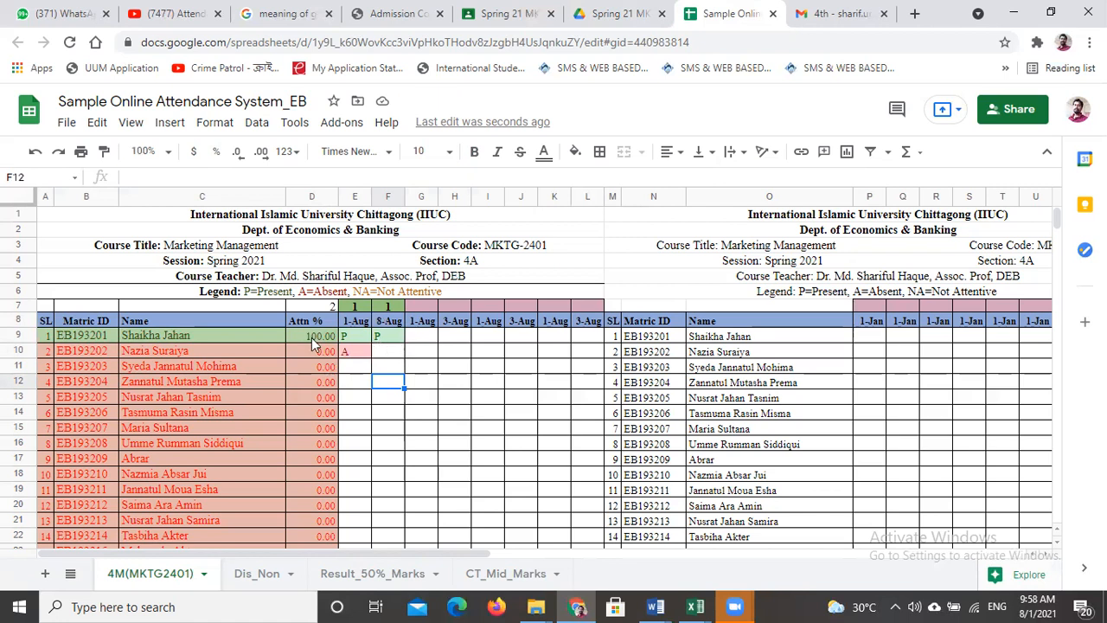
{"action": "left_click", "coordinate": [388, 358]}
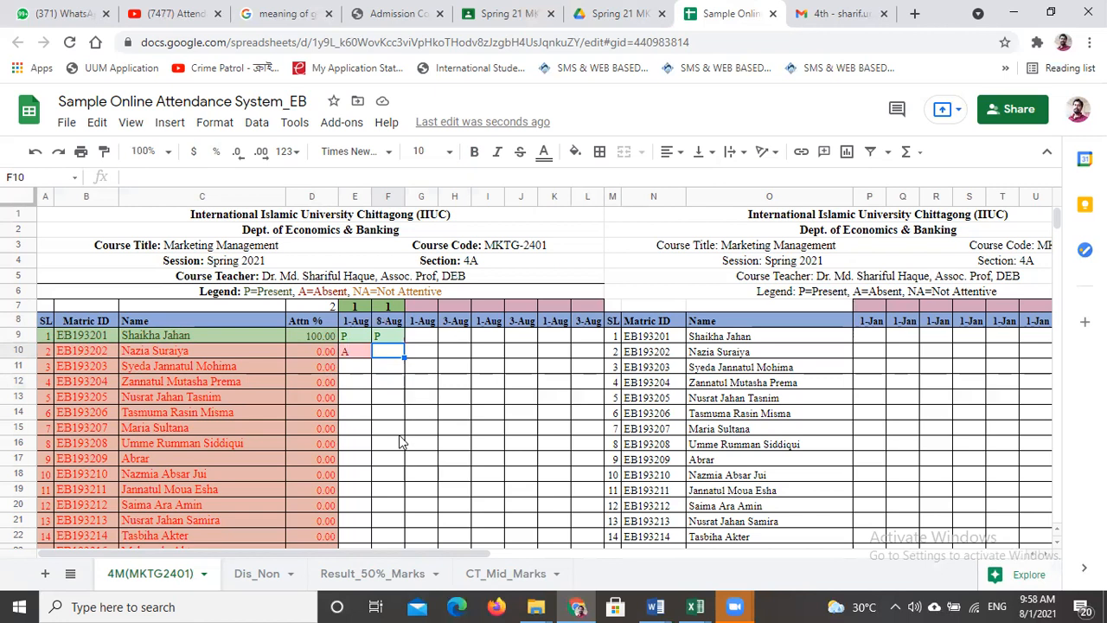
{"action": "type", "text": "P"}
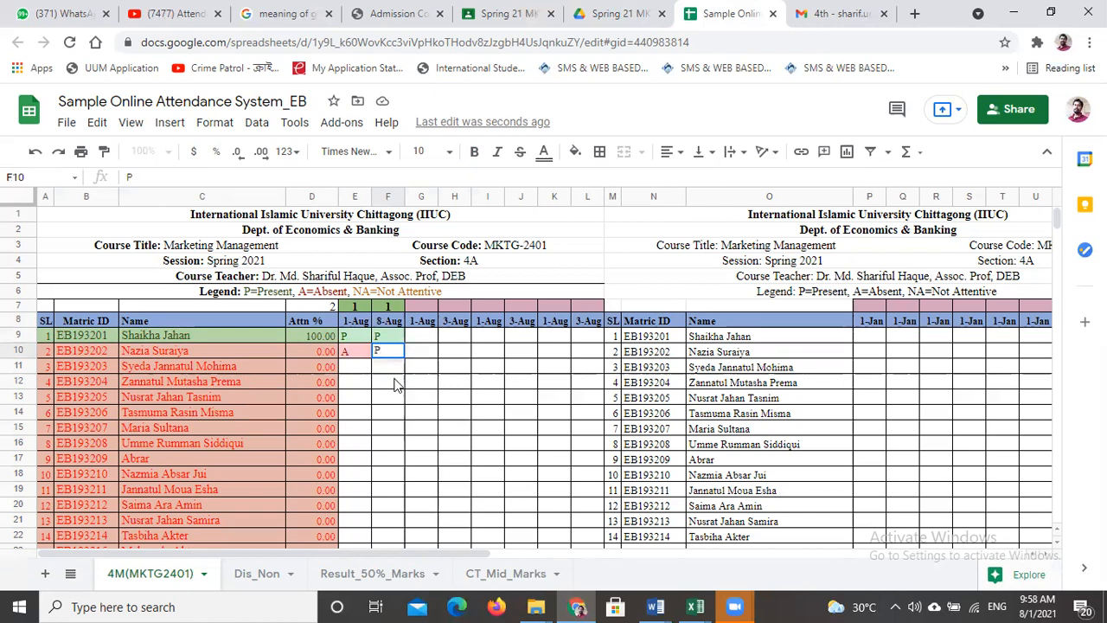
{"action": "key", "text": "Return"}
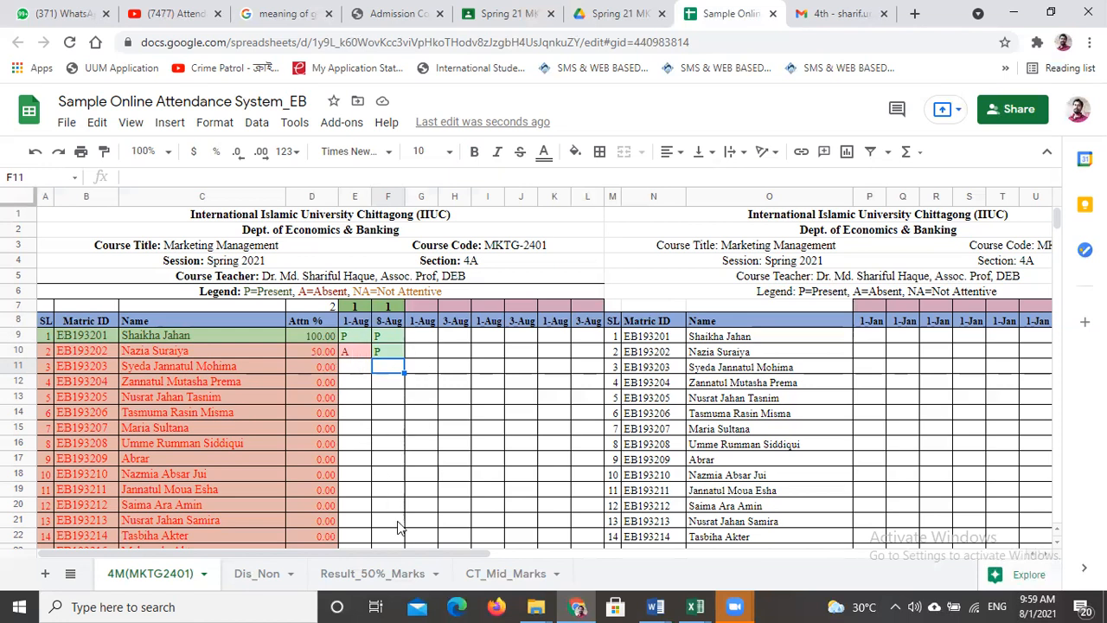
- Check the attendance list down to its last row and dismiss the desktop notifications
{"action": "scroll", "coordinate": [396, 519], "scroll_direction": "down", "scroll_amount": 5}
{"action": "scroll", "coordinate": [392, 482], "scroll_direction": "down", "scroll_amount": 3}
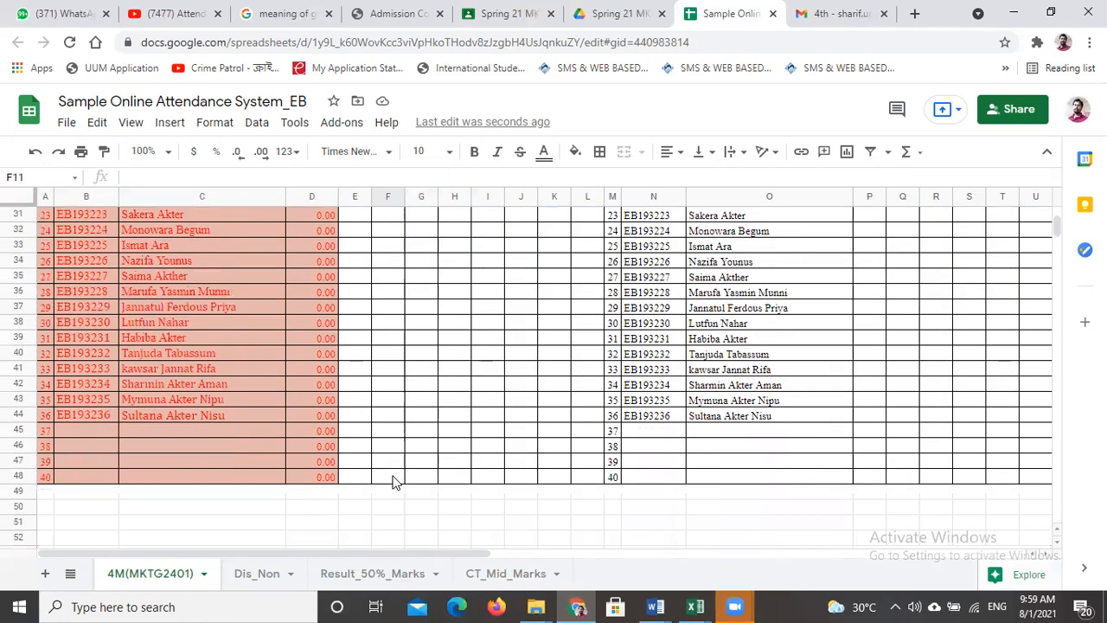
{"action": "scroll", "coordinate": [392, 482], "scroll_direction": "up", "scroll_amount": 4}
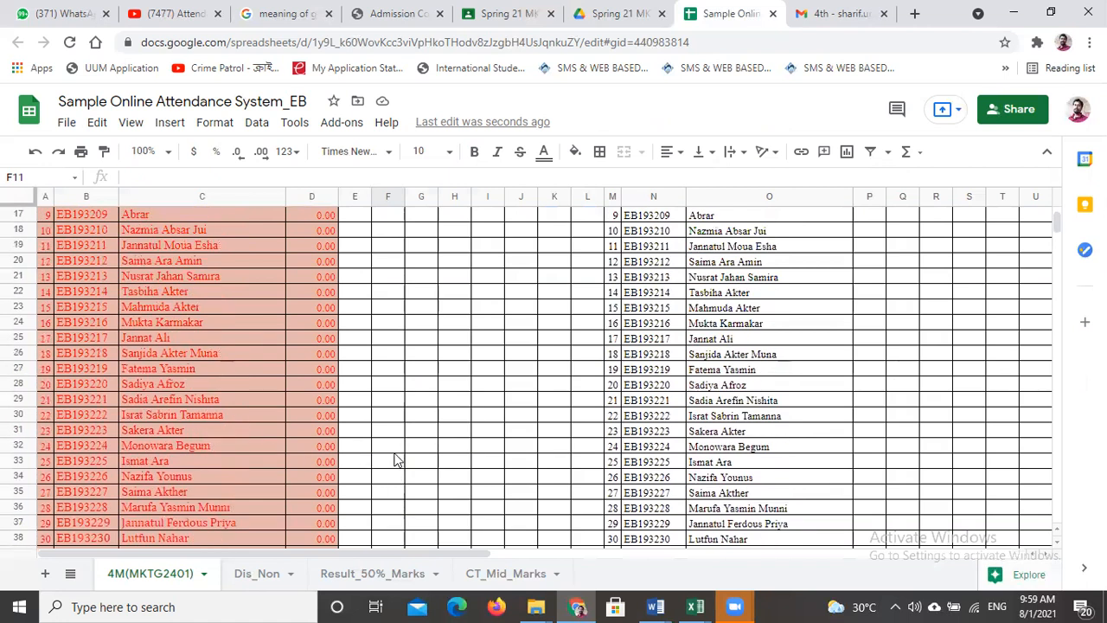
{"action": "scroll", "coordinate": [392, 459], "scroll_direction": "up", "scroll_amount": 4}
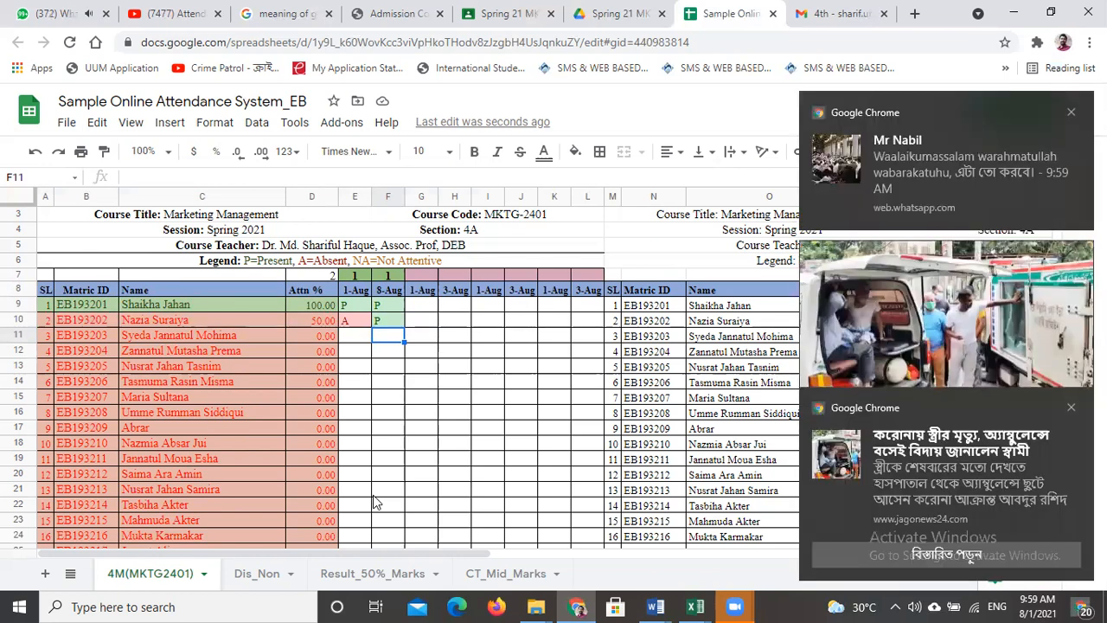
{"action": "left_click", "coordinate": [1072, 408]}
{"action": "left_click", "coordinate": [1071, 464]}
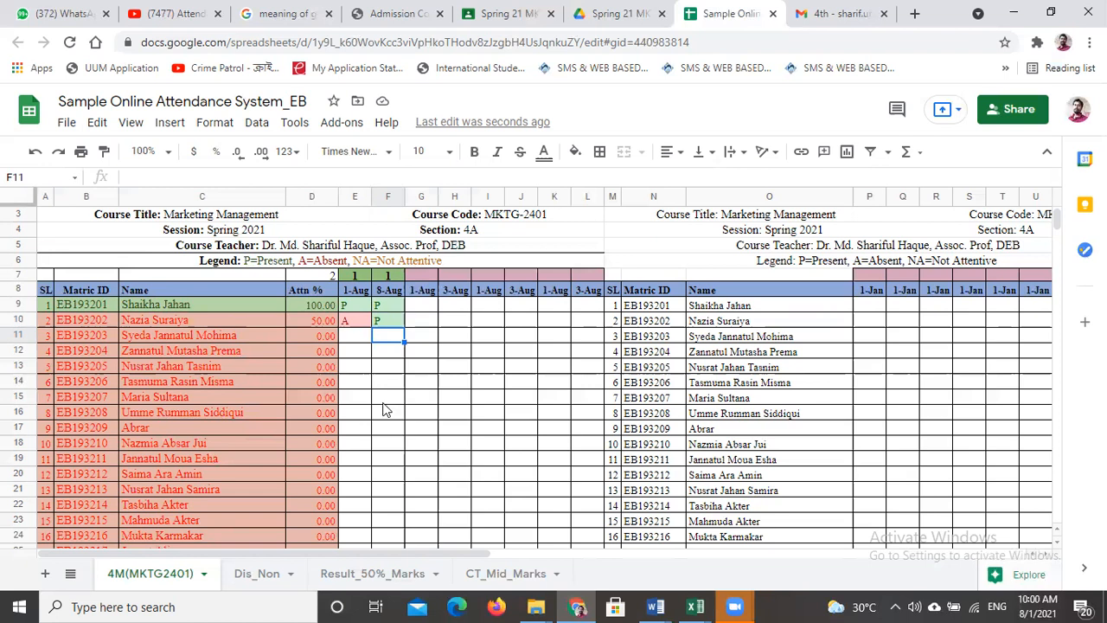
- Examine the % Attendance, Status and first ID cells on the Dis_Non sheet, comparing it with the 4M(MKTG2401) sheet
{"action": "left_click", "coordinate": [259, 575]}
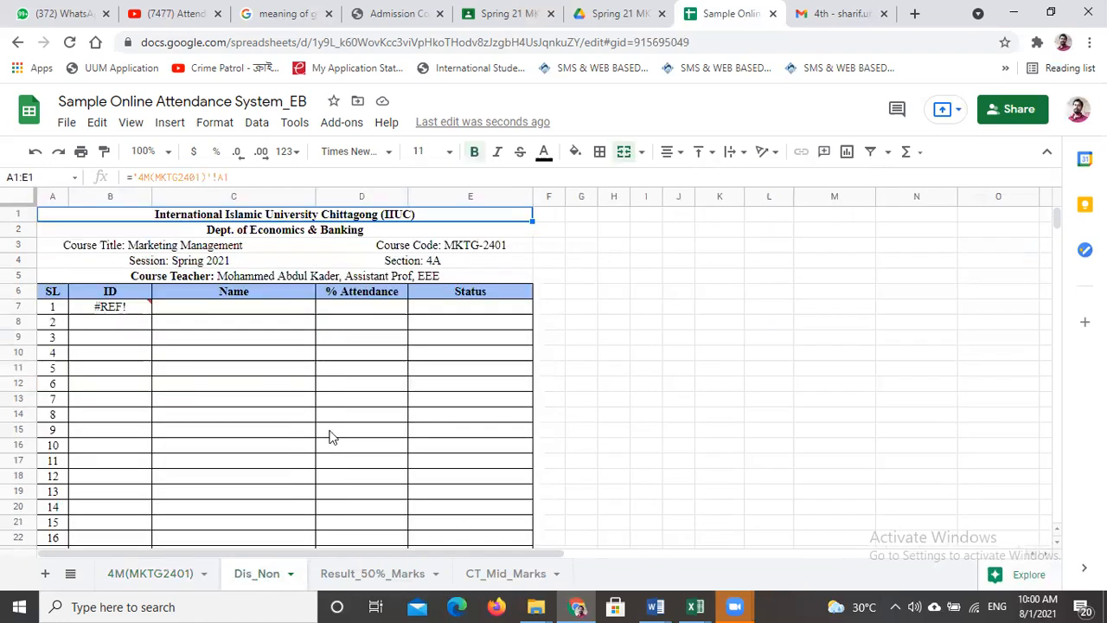
{"action": "left_click", "coordinate": [350, 311]}
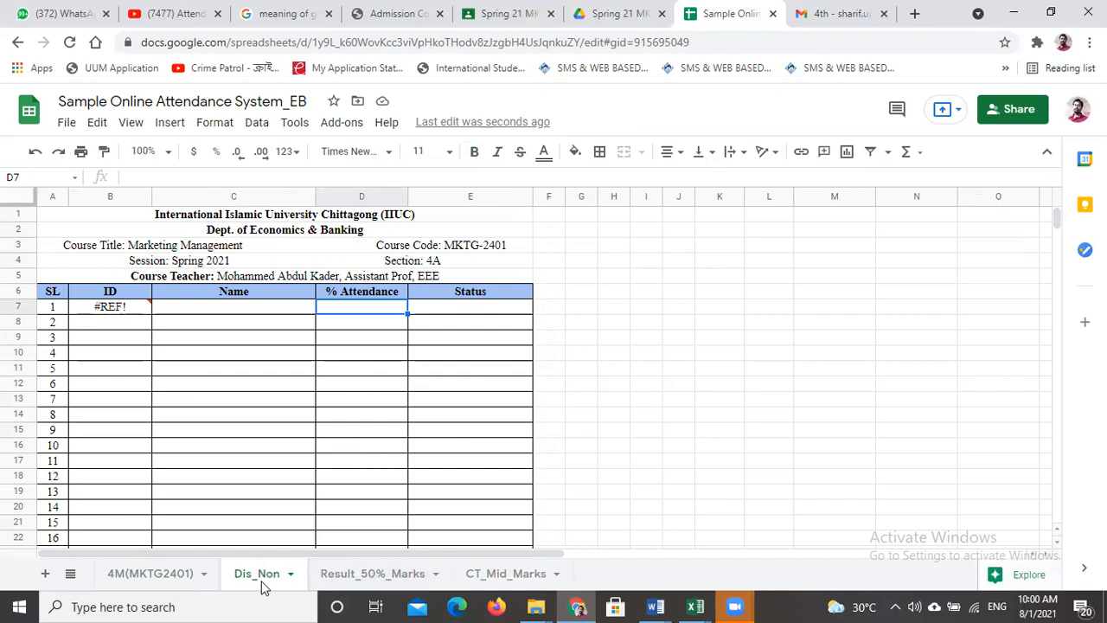
{"action": "left_click", "coordinate": [129, 580]}
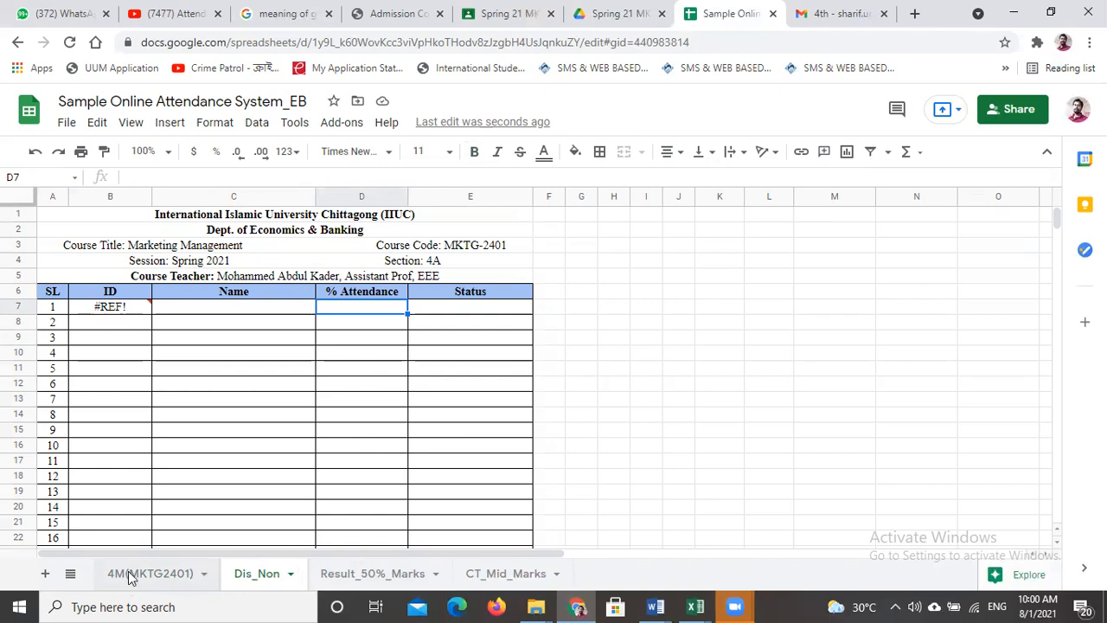
{"action": "left_click", "coordinate": [266, 577]}
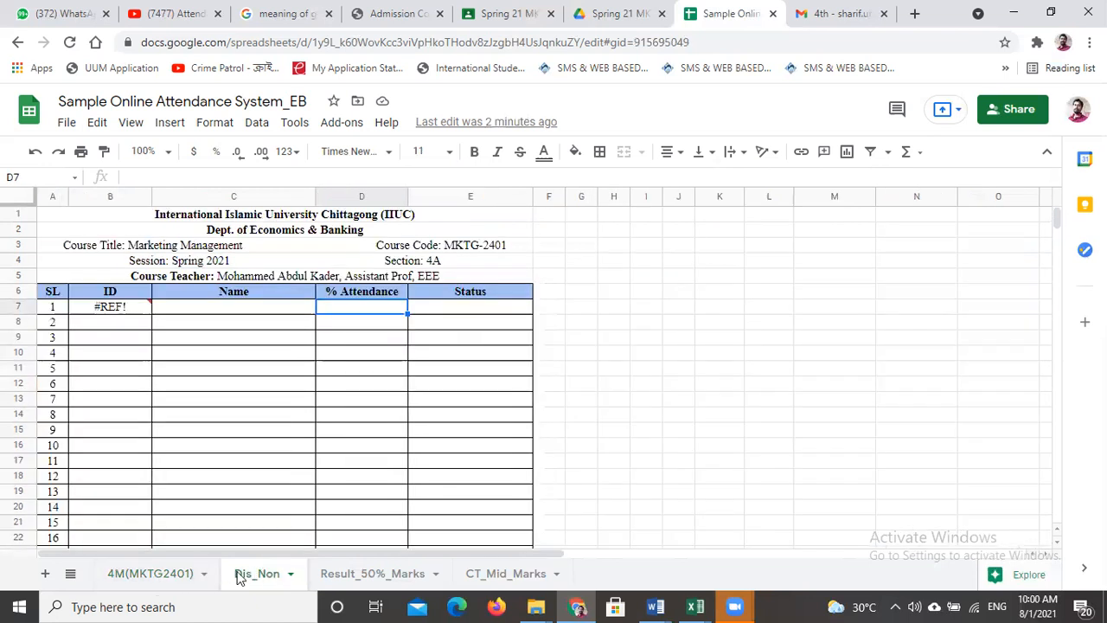
{"action": "left_click", "coordinate": [454, 311]}
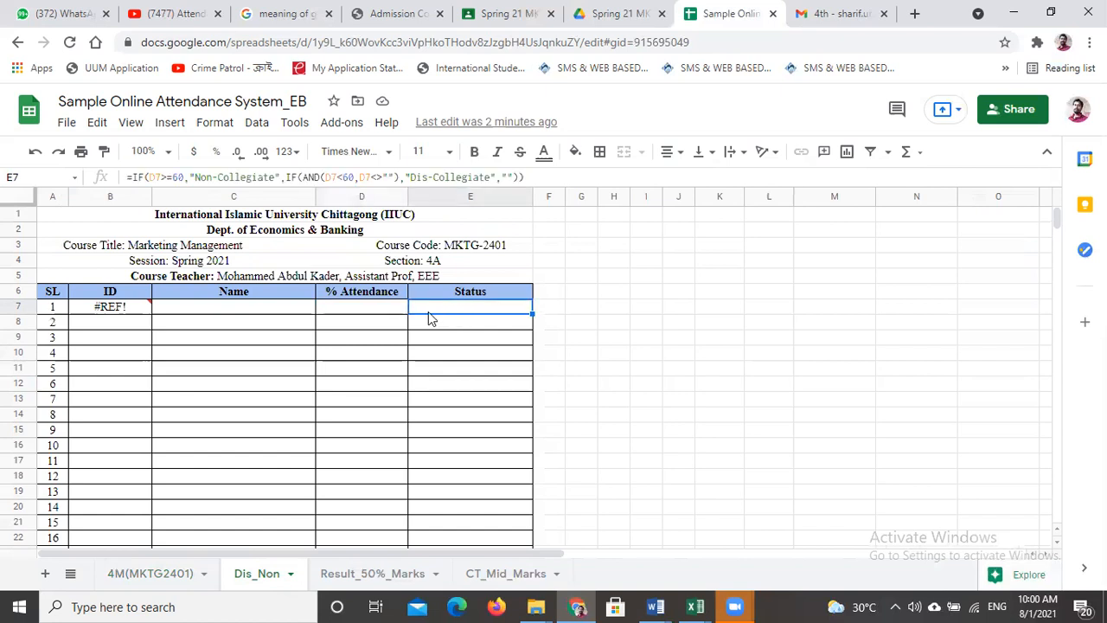
{"action": "mouse_move", "coordinate": [117, 312]}
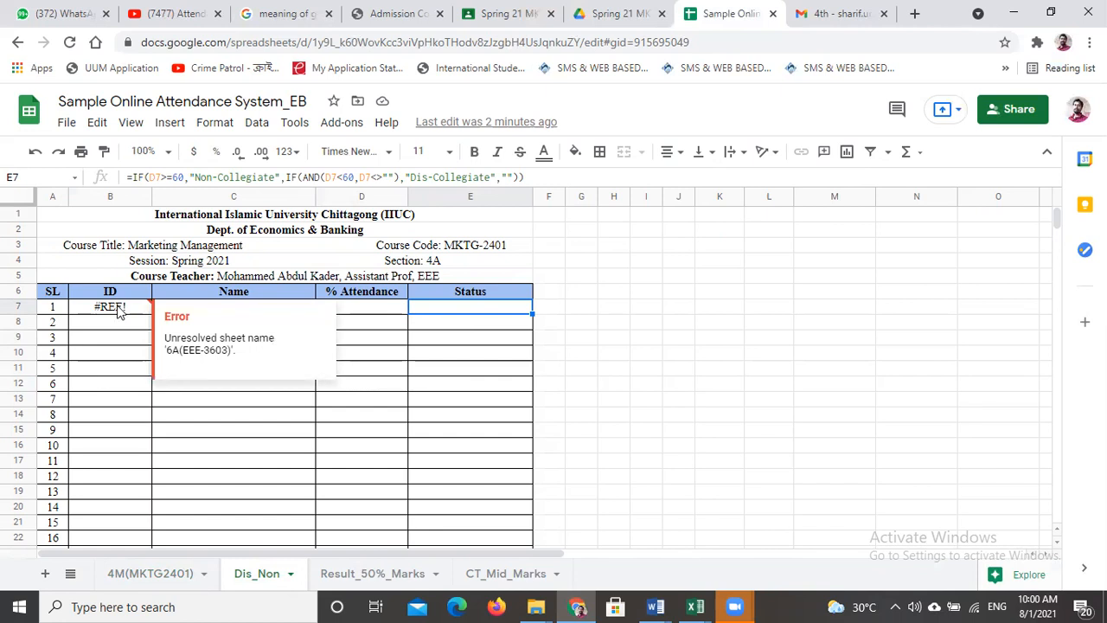
- In the B7 filter formula on Dis_Non, replace the first range's sheet name with 4M(MKTG2401), keeping B9:D48
{"action": "left_click", "coordinate": [118, 311]}
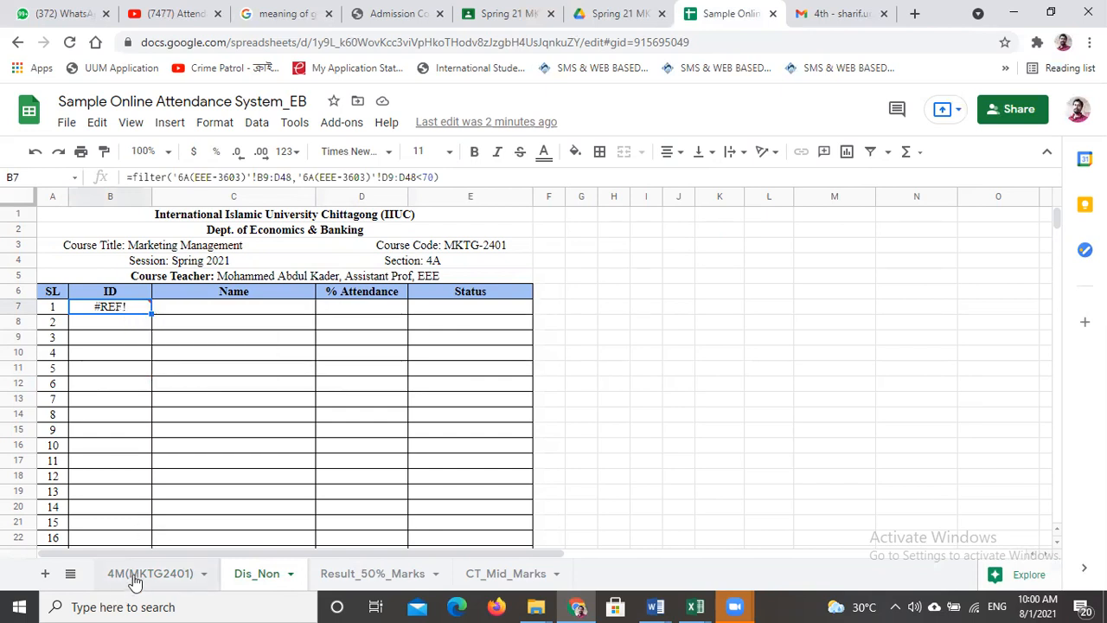
{"action": "mouse_move", "coordinate": [115, 313]}
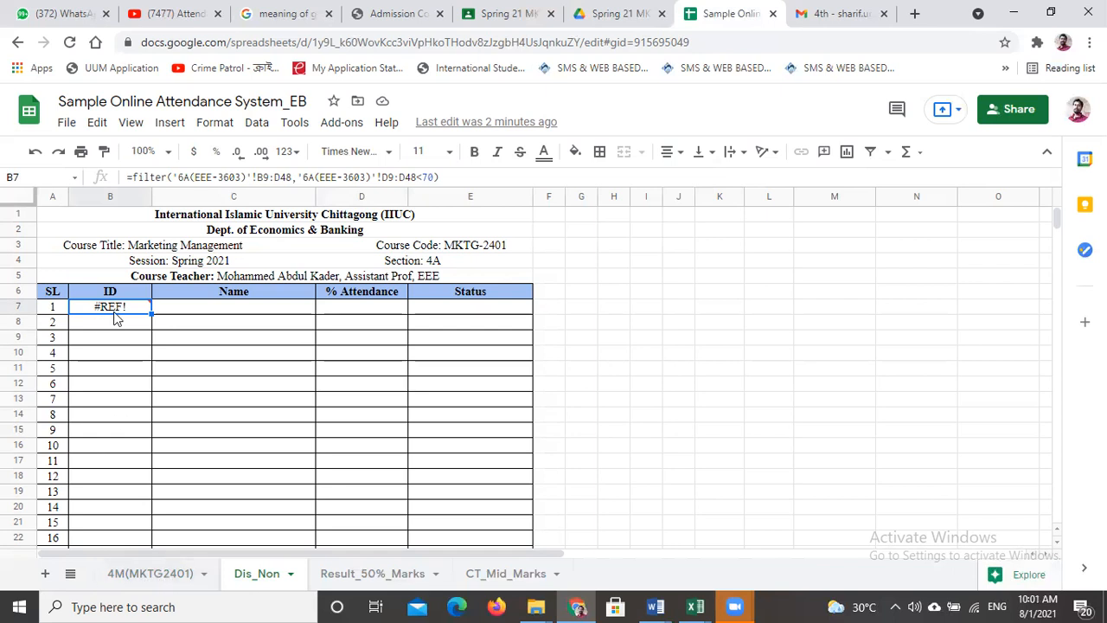
{"action": "left_click", "coordinate": [180, 177]}
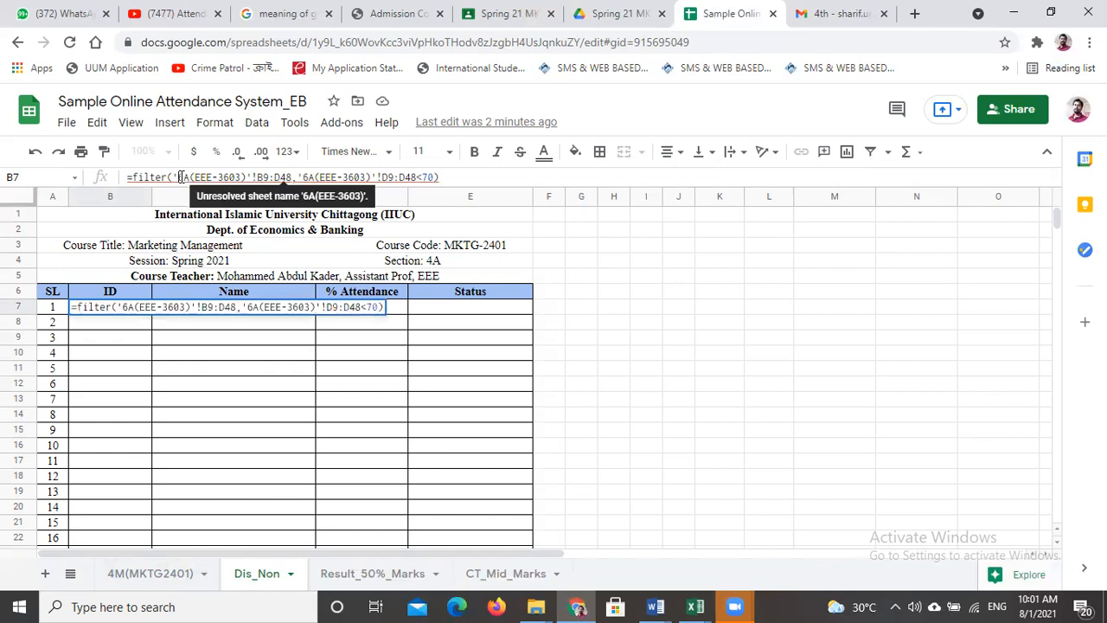
{"action": "key", "text": "Delete"}
{"action": "key", "text": "Delete"}
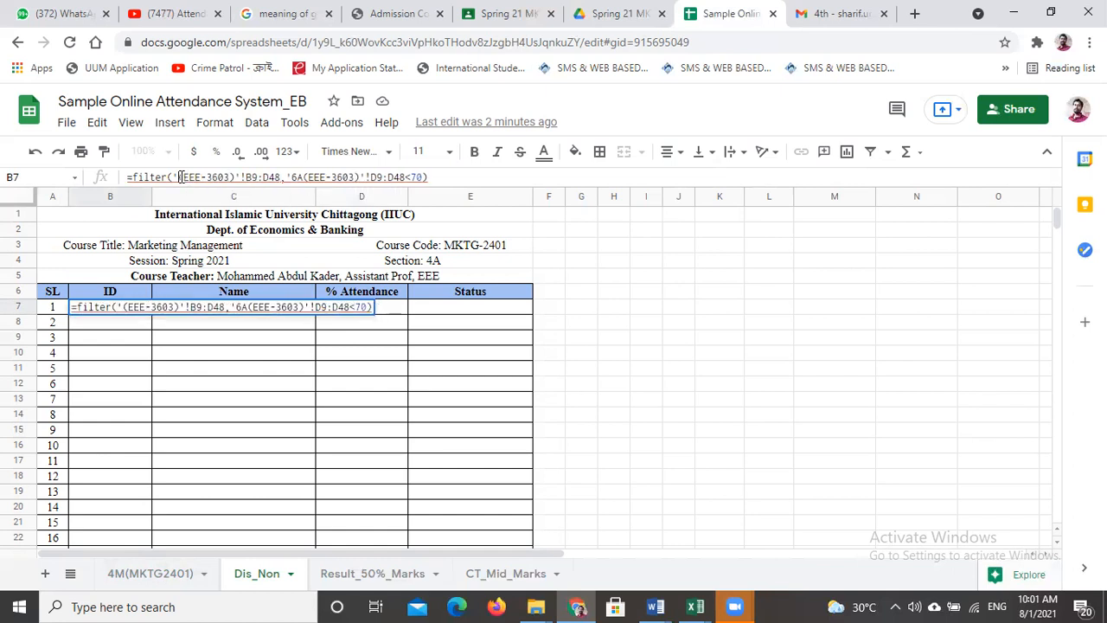
{"action": "type", "text": "4m"}
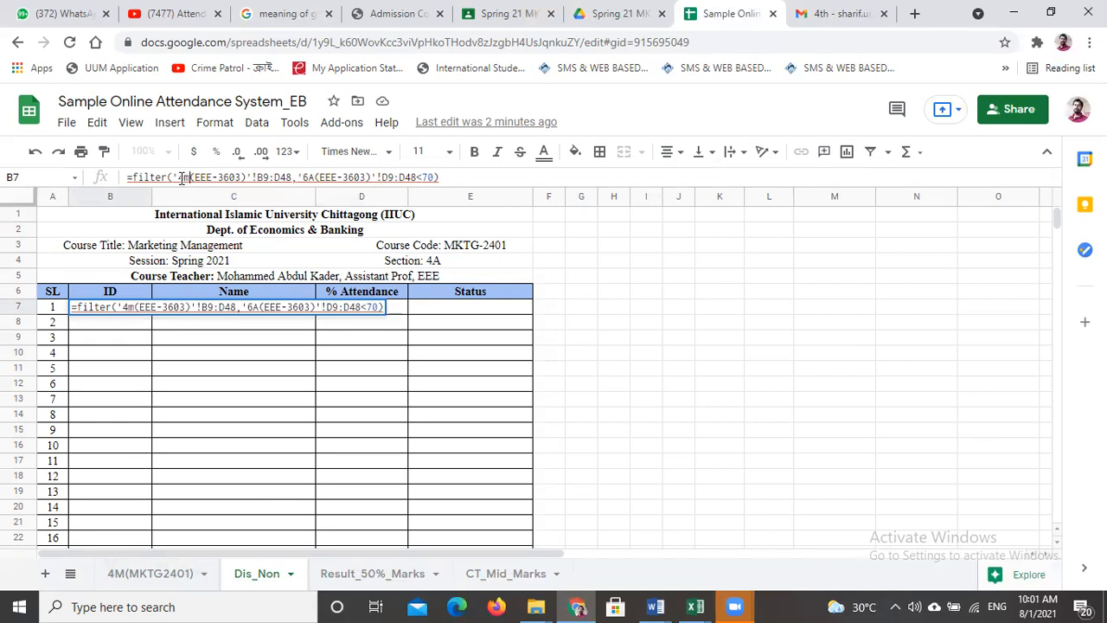
{"action": "key", "text": "BackSpace"}
{"action": "type", "text": "M"}
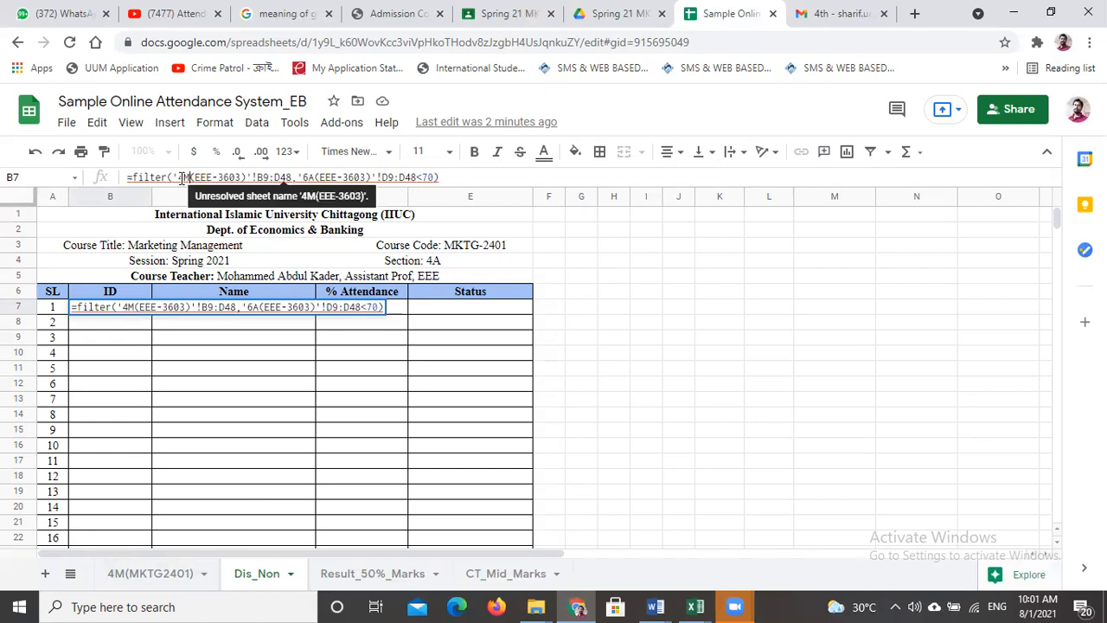
{"action": "key", "text": "Right"}
{"action": "key", "text": "Delete"}
{"action": "key", "text": "Delete"}
{"action": "key", "text": "Delete"}
{"action": "key", "text": "Delete"}
{"action": "key", "text": "Delete"}
{"action": "key", "text": "Delete"}
{"action": "key", "text": "Delete"}
{"action": "key", "text": "Delete"}
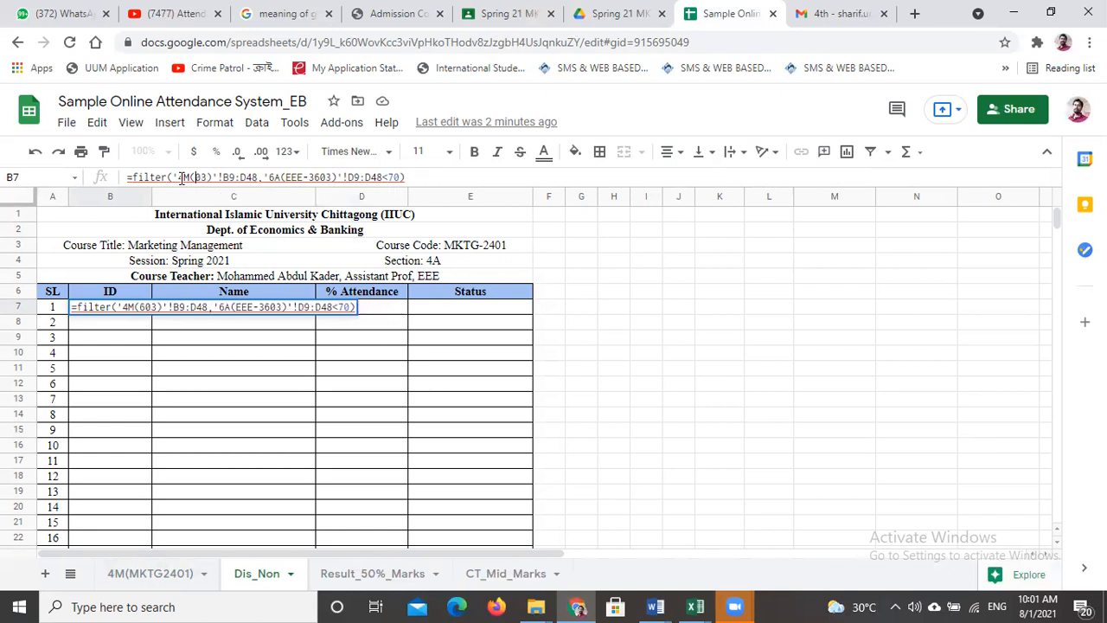
{"action": "type", "text": "MKTG24"}
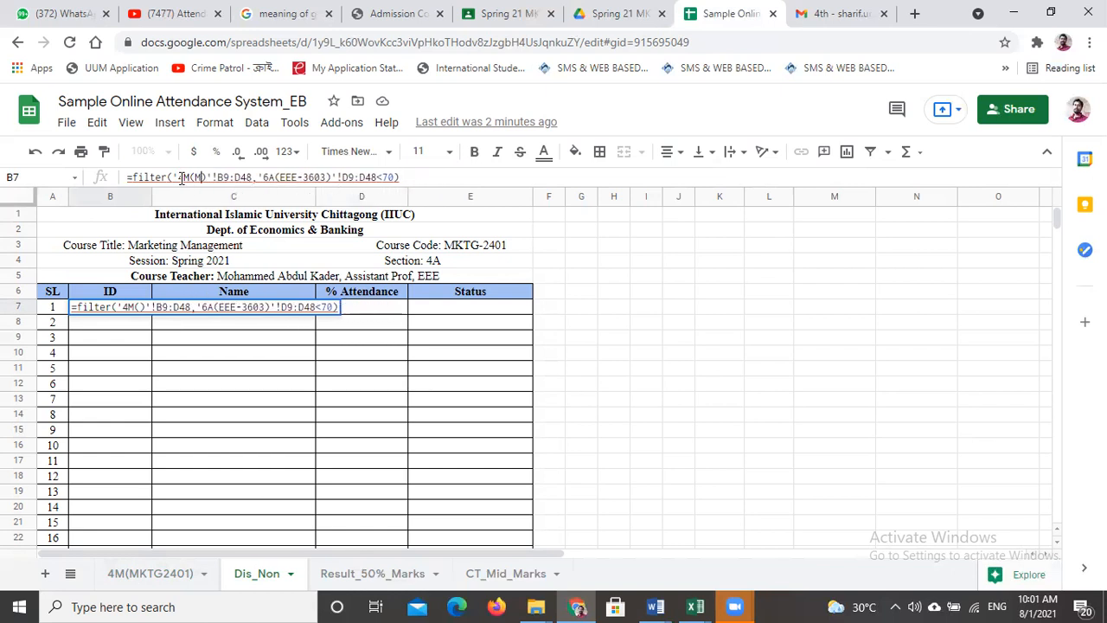
{"action": "type", "text": "01"}
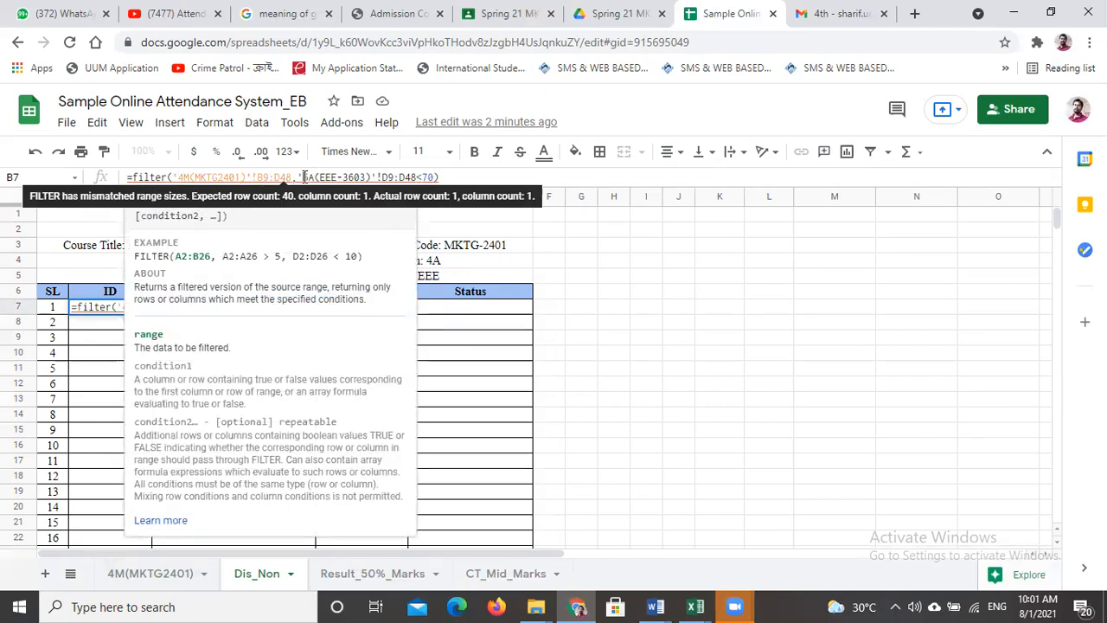
- Replace the sheet name in the formula's D9:D48<70 condition with 4M(MKTG2401) and apply the formula
{"action": "left_click", "coordinate": [305, 177]}
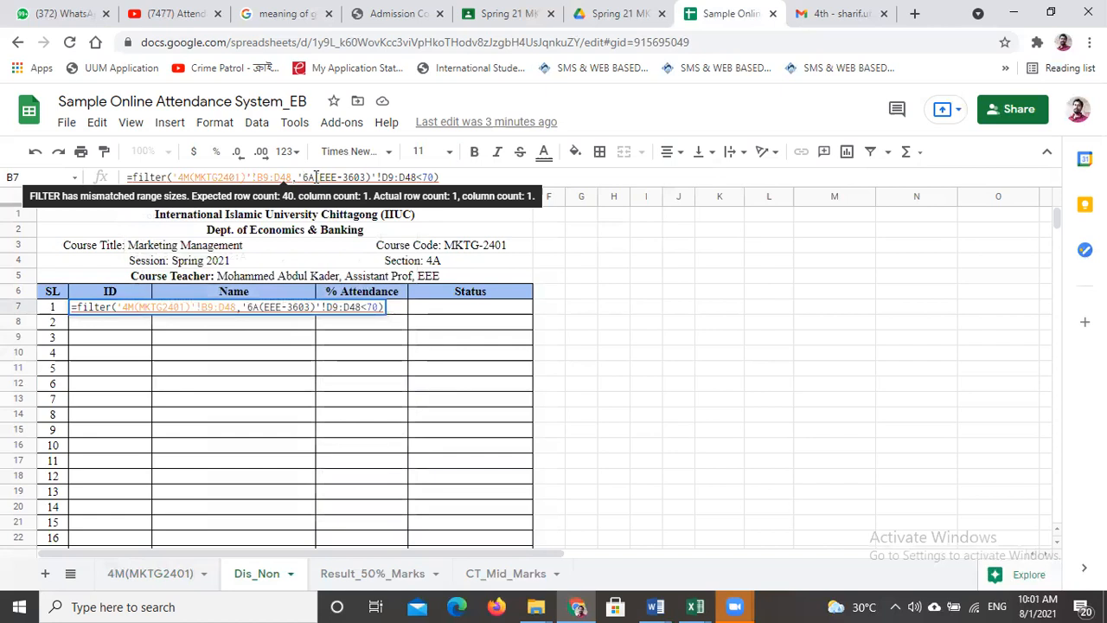
{"action": "key", "text": "Delete"}
{"action": "key", "text": "Delete"}
{"action": "key", "text": "Delete"}
{"action": "key", "text": "Delete"}
{"action": "key", "text": "Delete"}
{"action": "key", "text": "Delete"}
{"action": "key", "text": "Delete"}
{"action": "key", "text": "Delete"}
{"action": "key", "text": "Delete"}
{"action": "key", "text": "Delete"}
{"action": "key", "text": "Delete"}
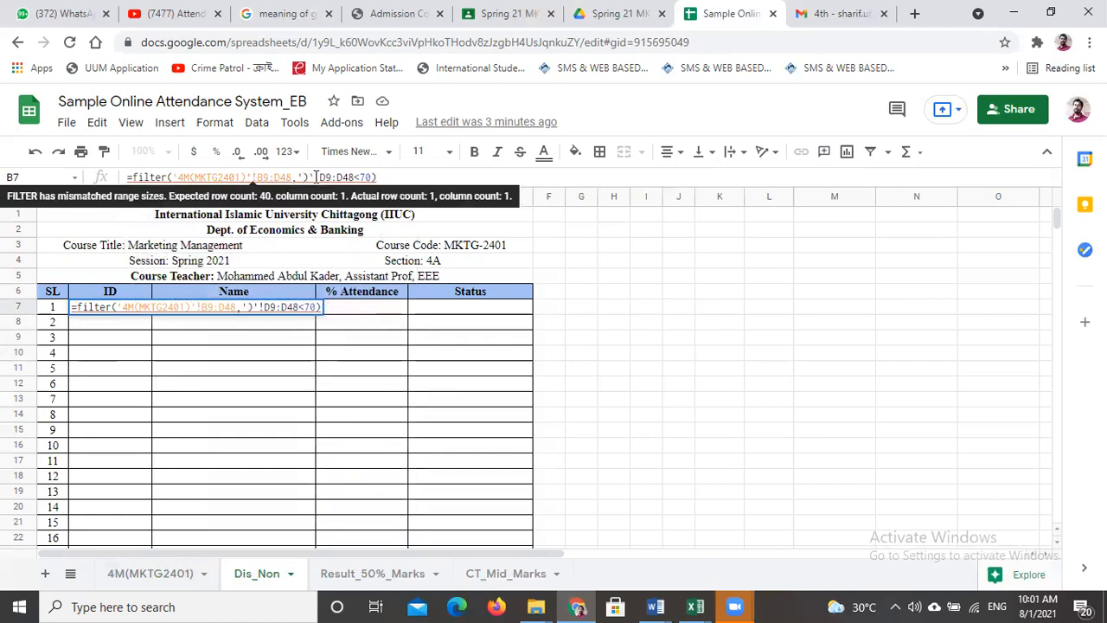
{"action": "key", "text": "Delete"}
{"action": "type", "text": "4M"}
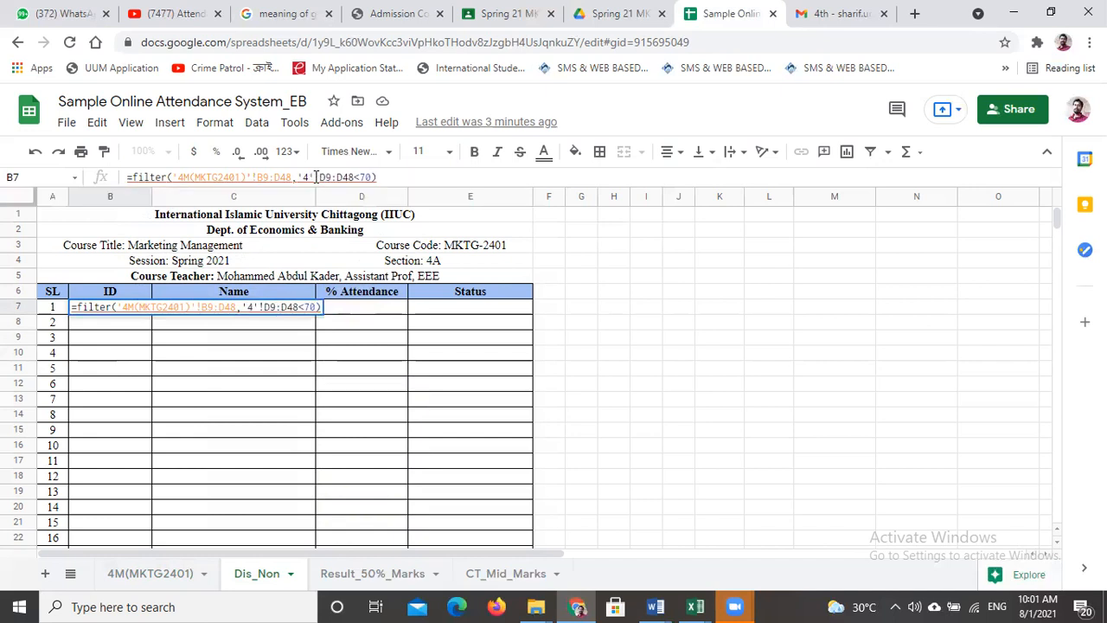
{"action": "type", "text": "(MKTG"}
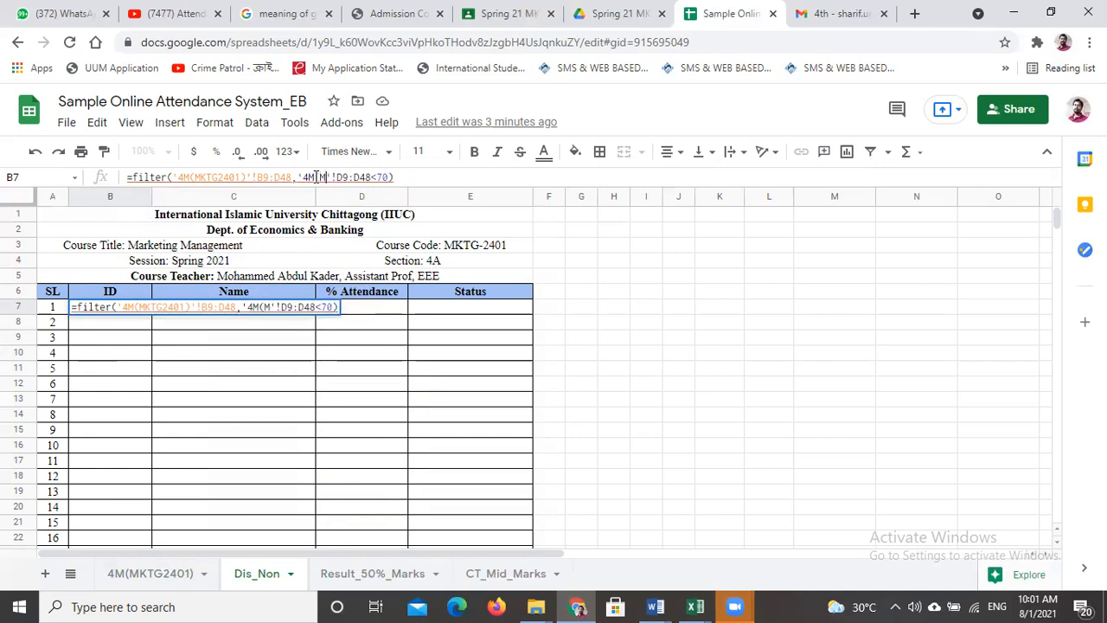
{"action": "type", "text": "2401"}
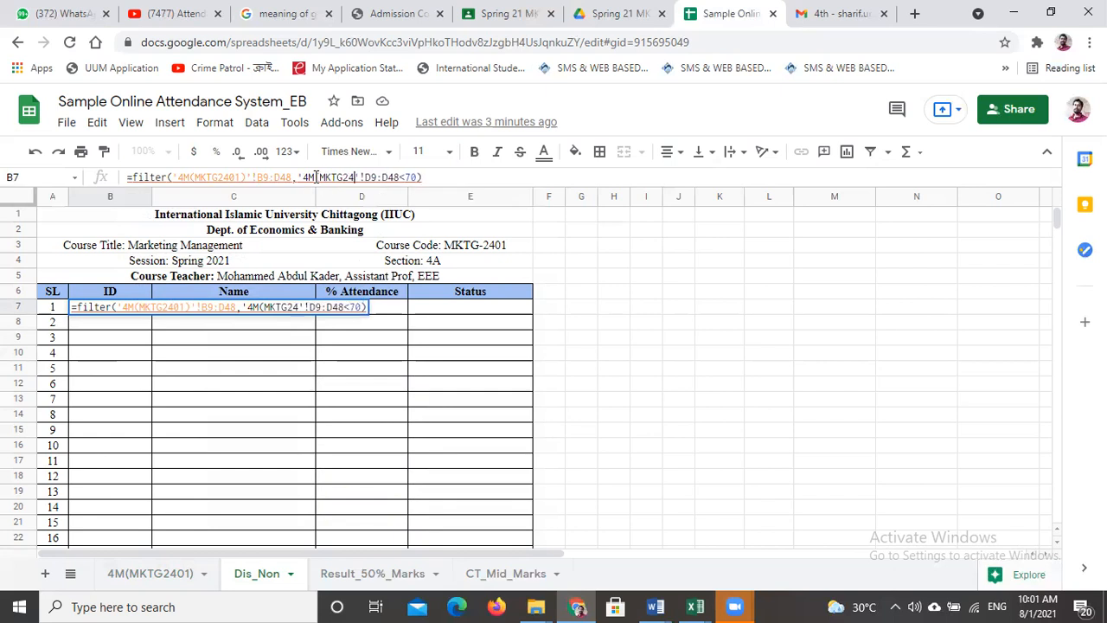
{"action": "type", "text": ")"}
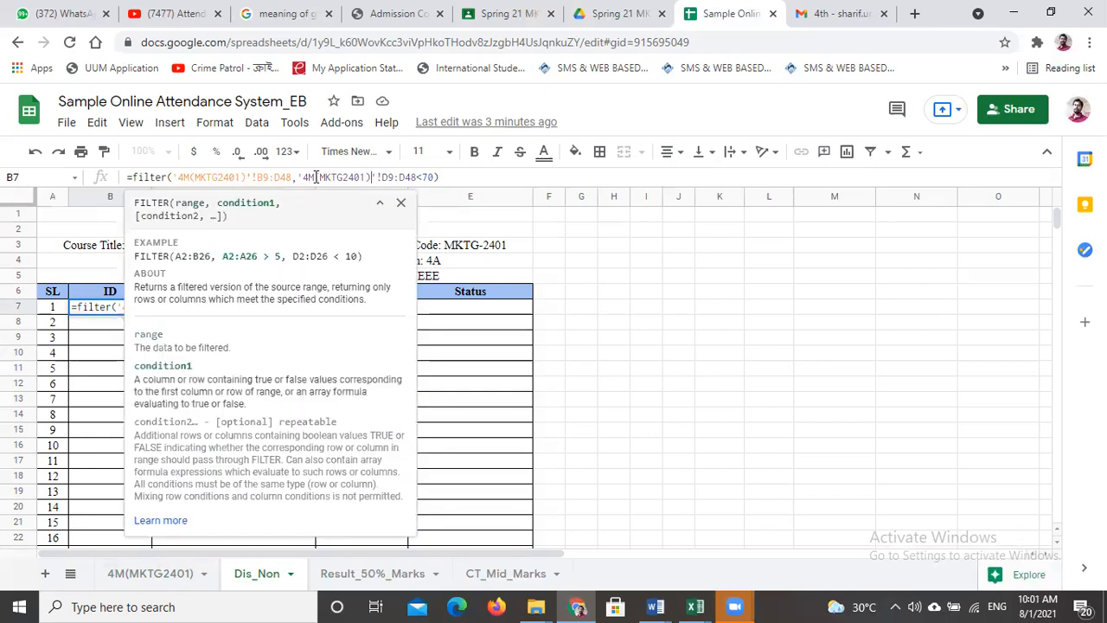
{"action": "left_click", "coordinate": [446, 176]}
{"action": "key", "text": "Return"}
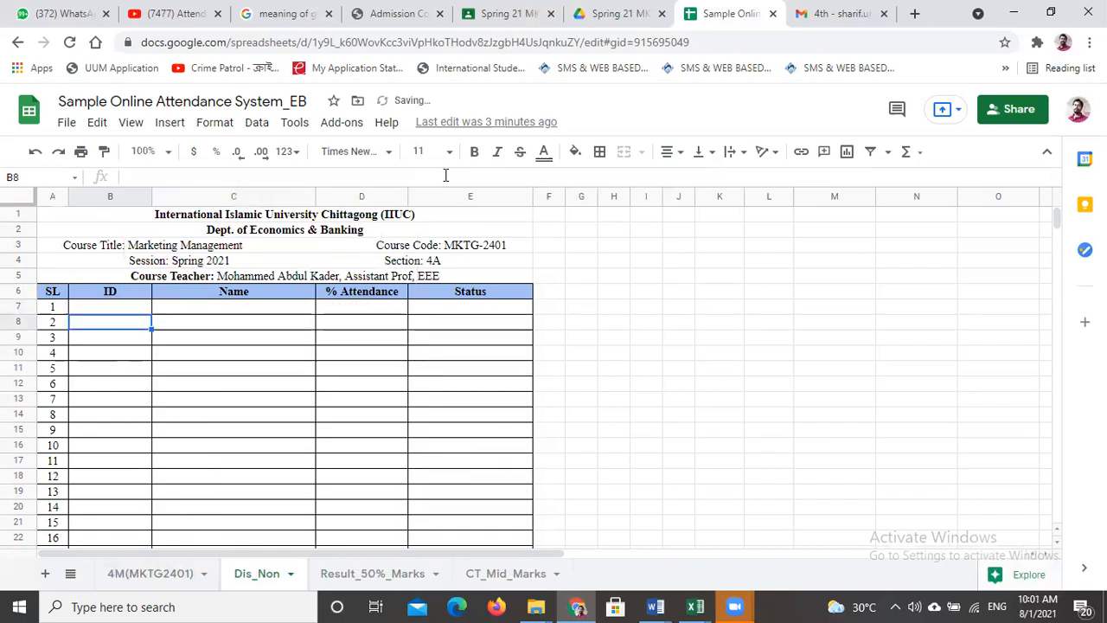
- Check the B7 formula and look through the filtered ID, Name, % Attendance and Status rows on Dis_Non
{"action": "left_click", "coordinate": [112, 310]}
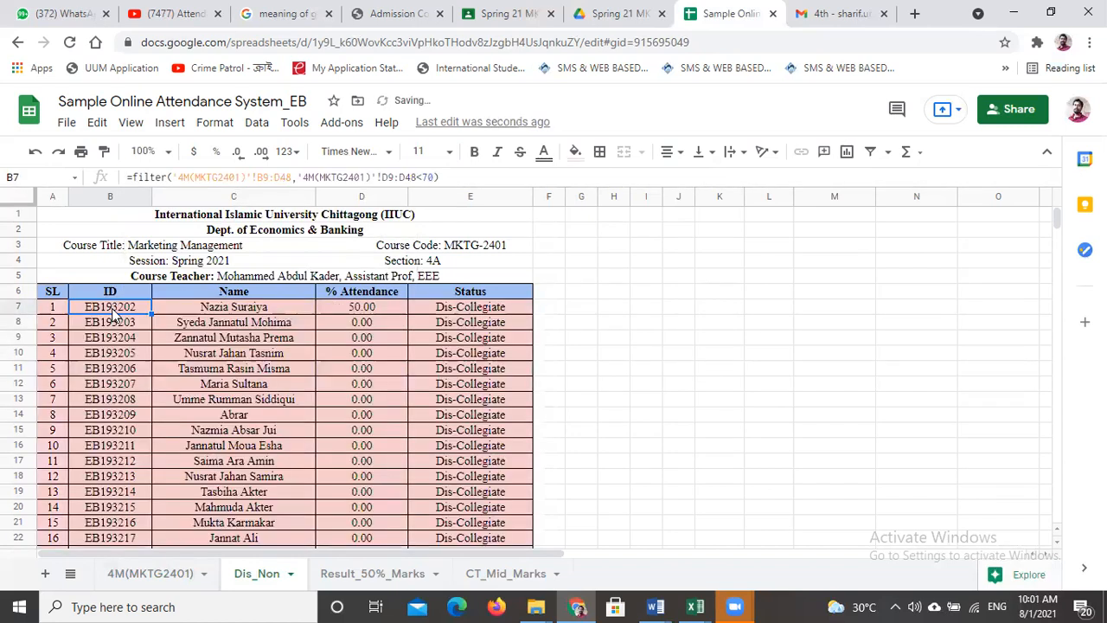
{"action": "left_click", "coordinate": [642, 355]}
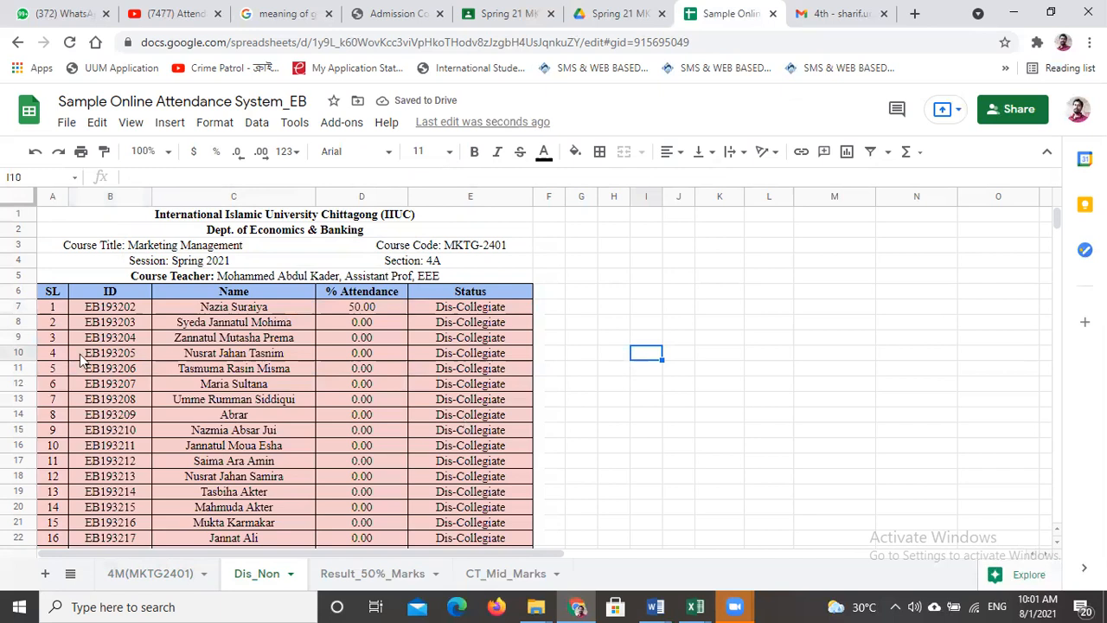
{"action": "left_click", "coordinate": [212, 385]}
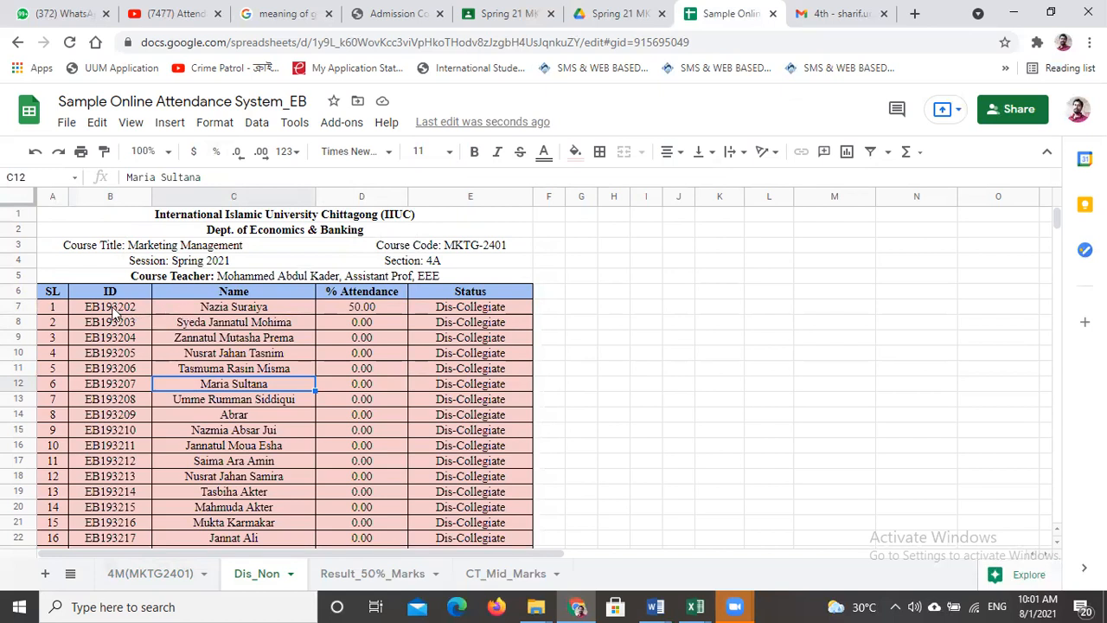
{"action": "left_click", "coordinate": [195, 311]}
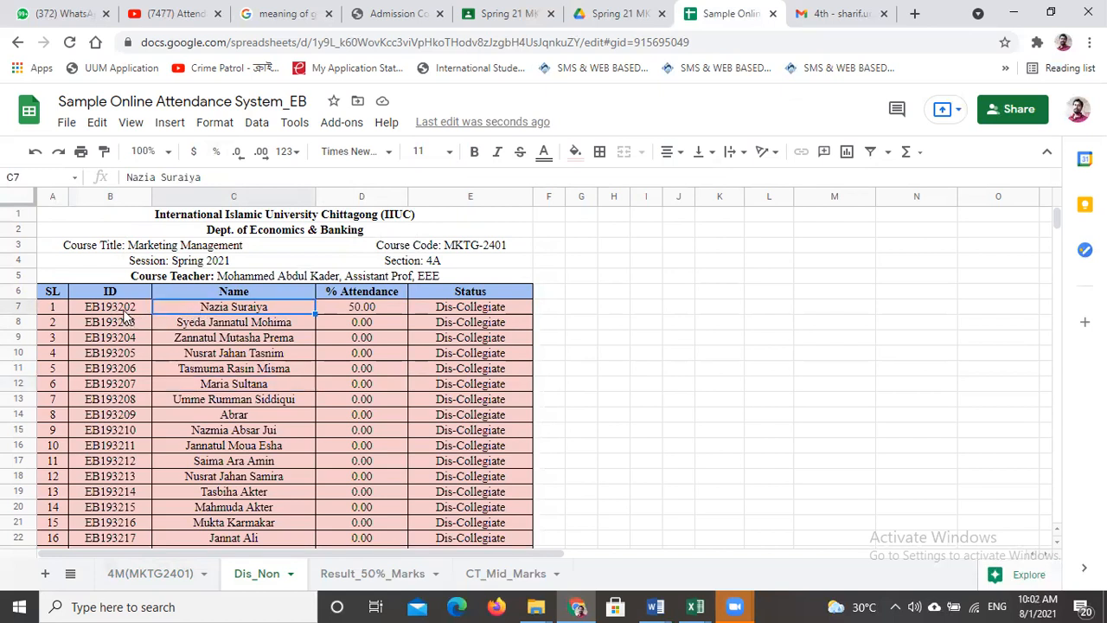
{"action": "scroll", "coordinate": [152, 473], "scroll_direction": "down", "scroll_amount": 5}
{"action": "scroll", "coordinate": [161, 469], "scroll_direction": "up", "scroll_amount": 3}
{"action": "scroll", "coordinate": [161, 468], "scroll_direction": "up", "scroll_amount": 2}
- Examine the first student's ID, Name and Attn. formulas on Result_50%_Marks, comparing them with the Attn % column on 4M(MKTG2401) and the Dis_Non list
{"action": "left_click", "coordinate": [363, 576]}
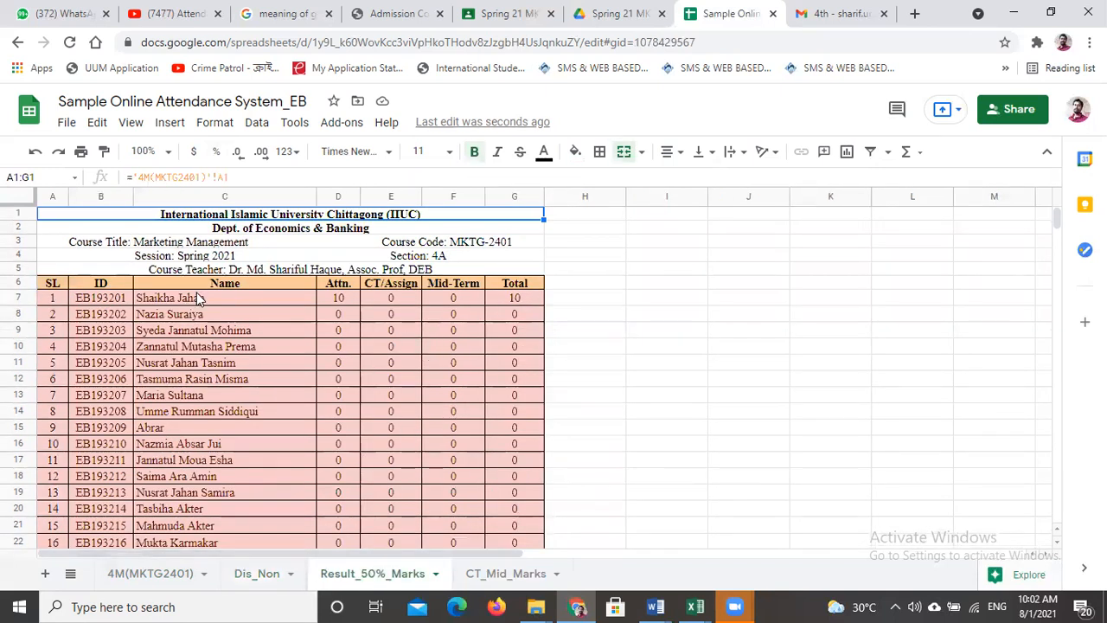
{"action": "left_click", "coordinate": [91, 298]}
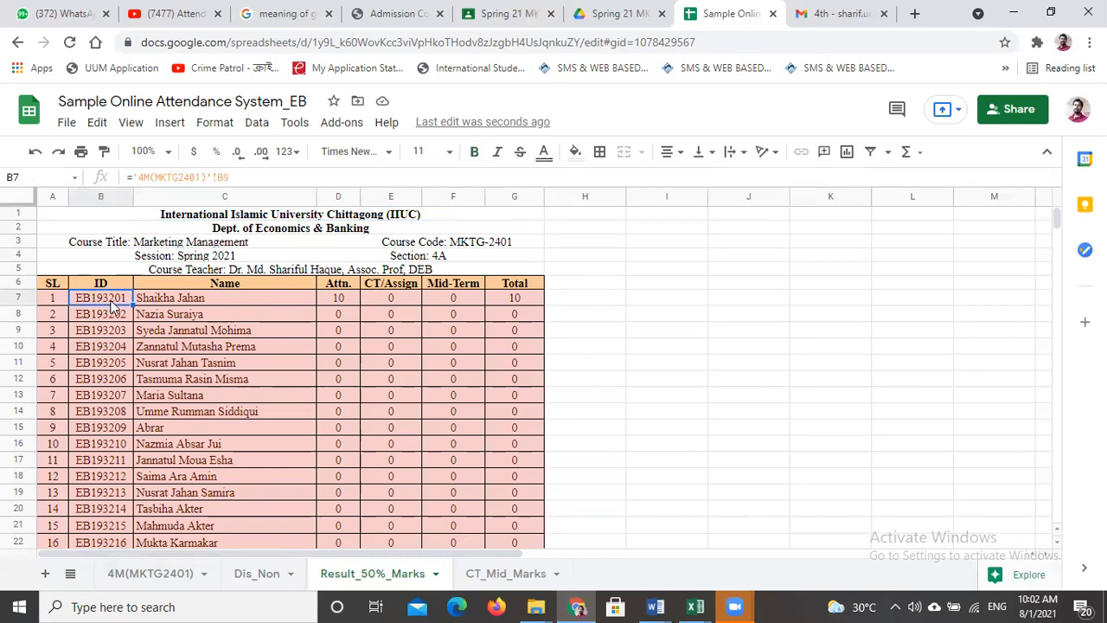
{"action": "left_click", "coordinate": [197, 302]}
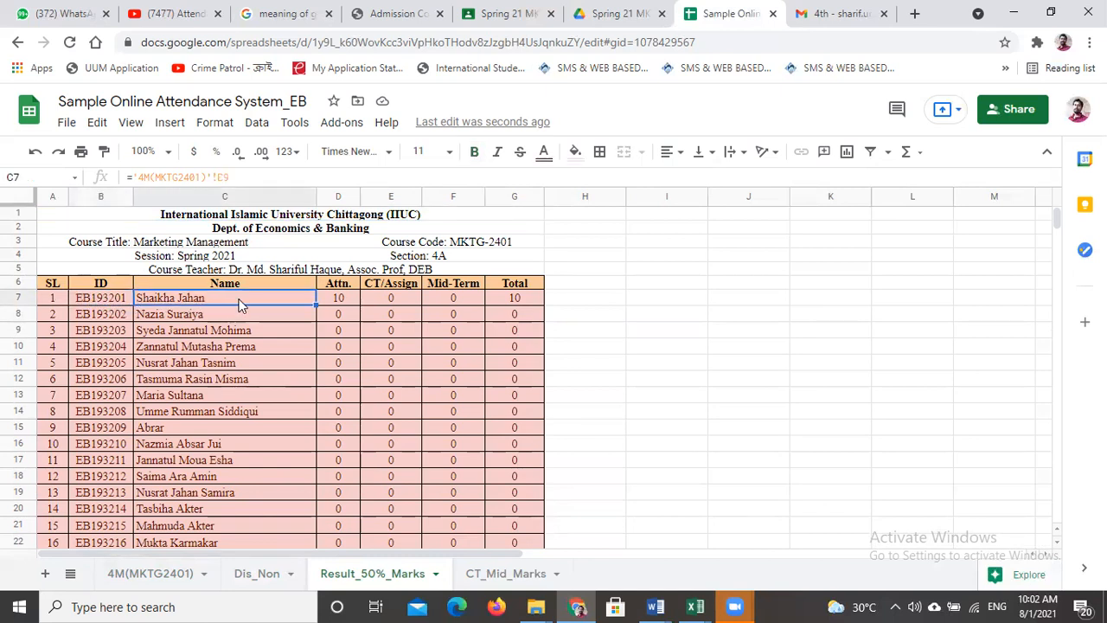
{"action": "left_click", "coordinate": [341, 303]}
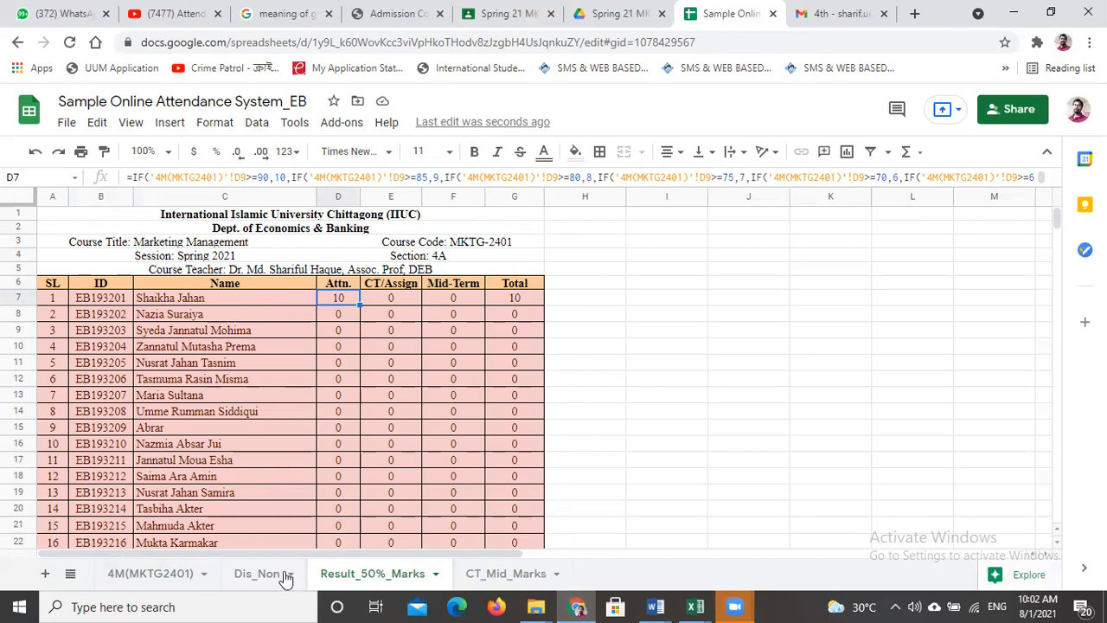
{"action": "left_click", "coordinate": [152, 575]}
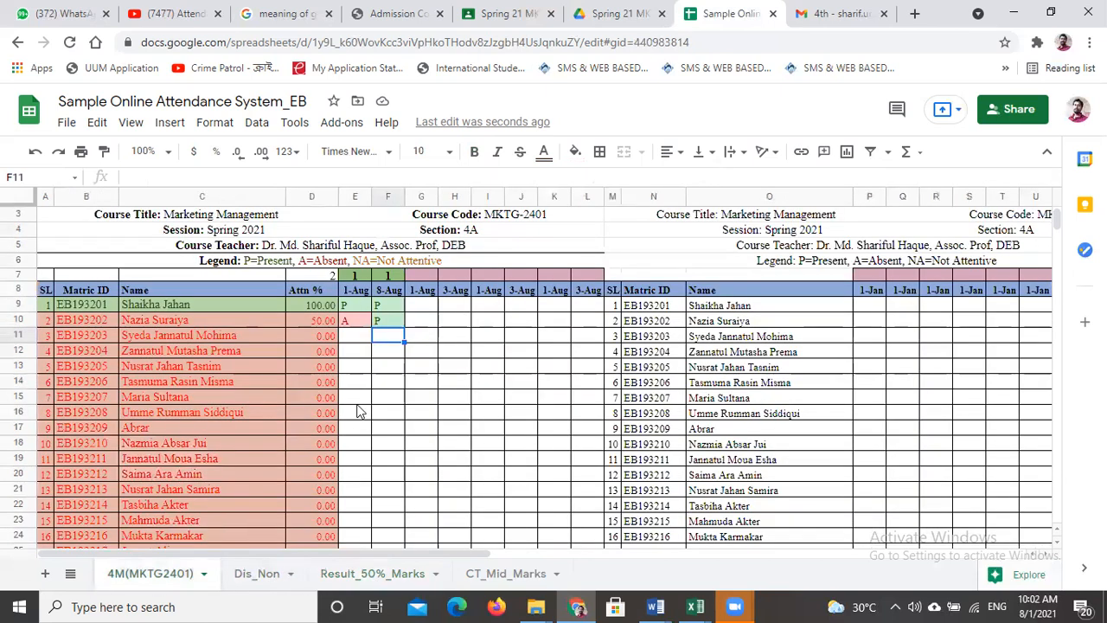
{"action": "left_click", "coordinate": [329, 309]}
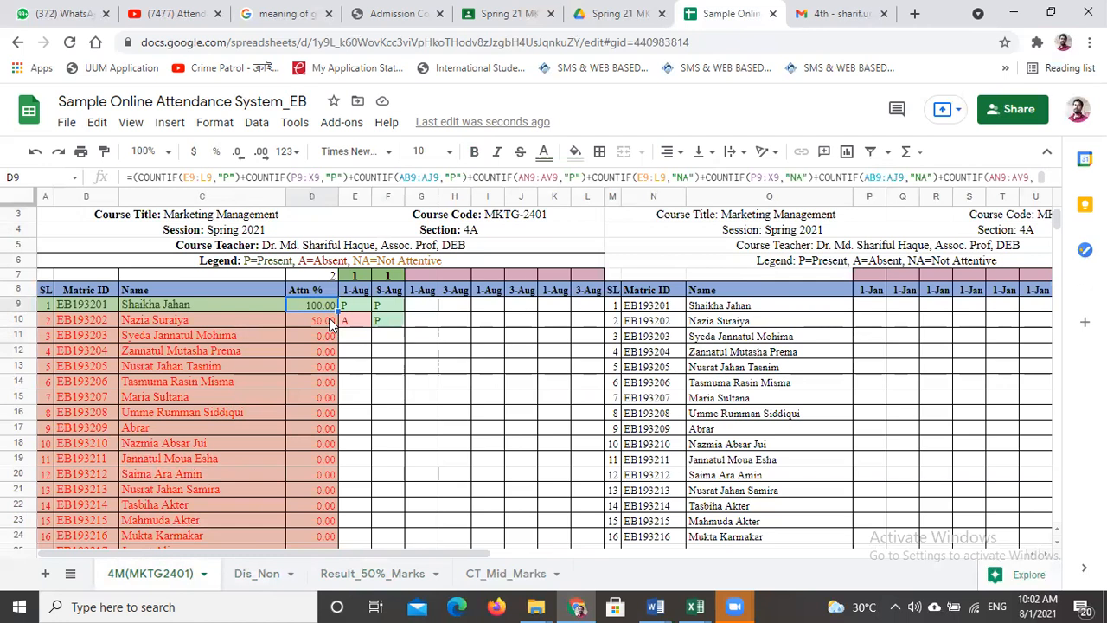
{"action": "left_click", "coordinate": [254, 576]}
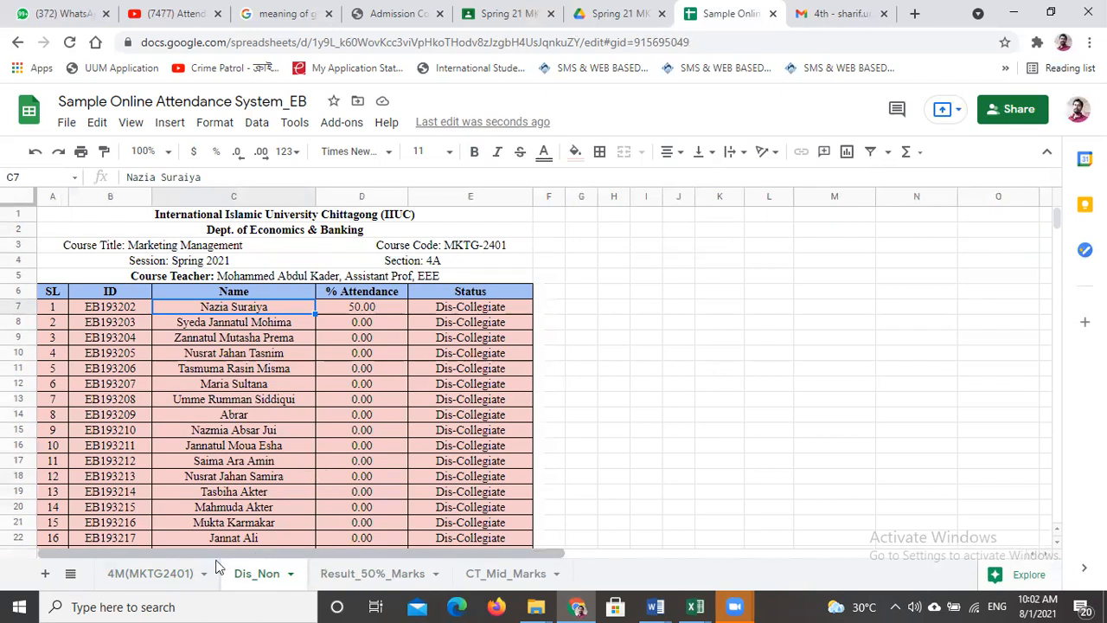
{"action": "left_click", "coordinate": [350, 575]}
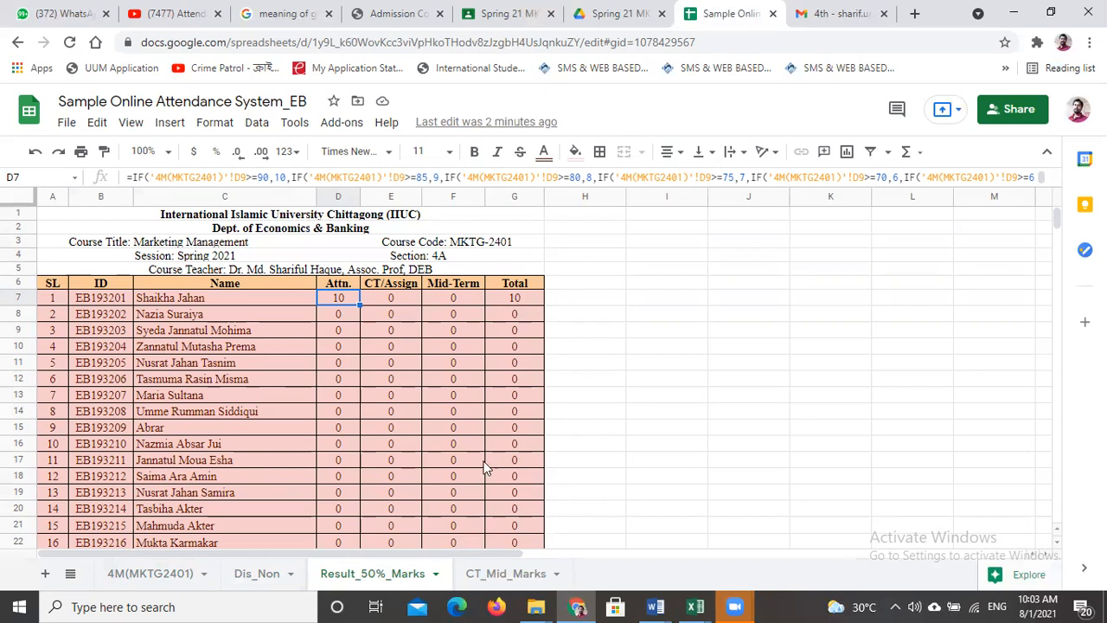
- On CT_Mid_Marks, enter the first student's midterm marks: Quiz/Viva 6, Q1 4, Q2 3 and Q3 5
{"action": "left_click", "coordinate": [506, 574]}
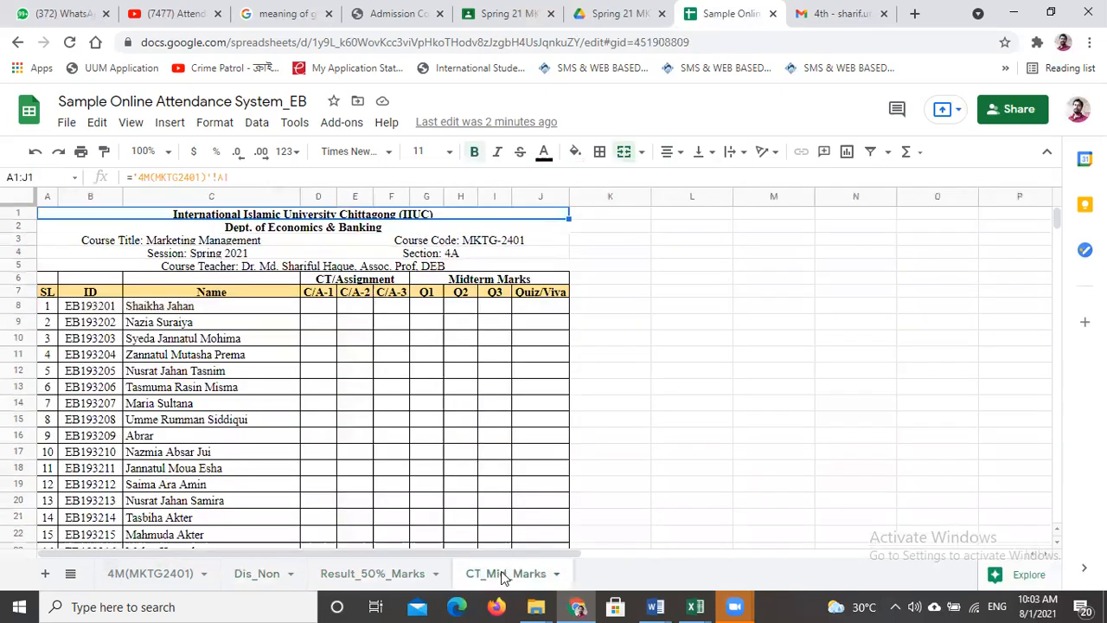
{"action": "left_click", "coordinate": [534, 311]}
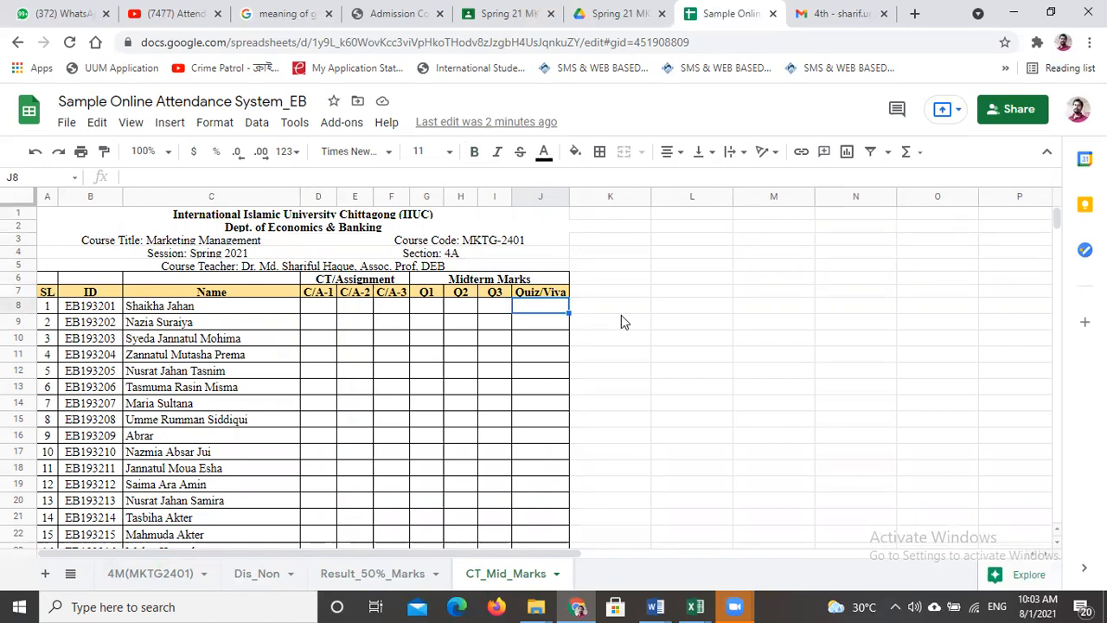
{"action": "type", "text": "6"}
{"action": "left_click", "coordinate": [428, 311]}
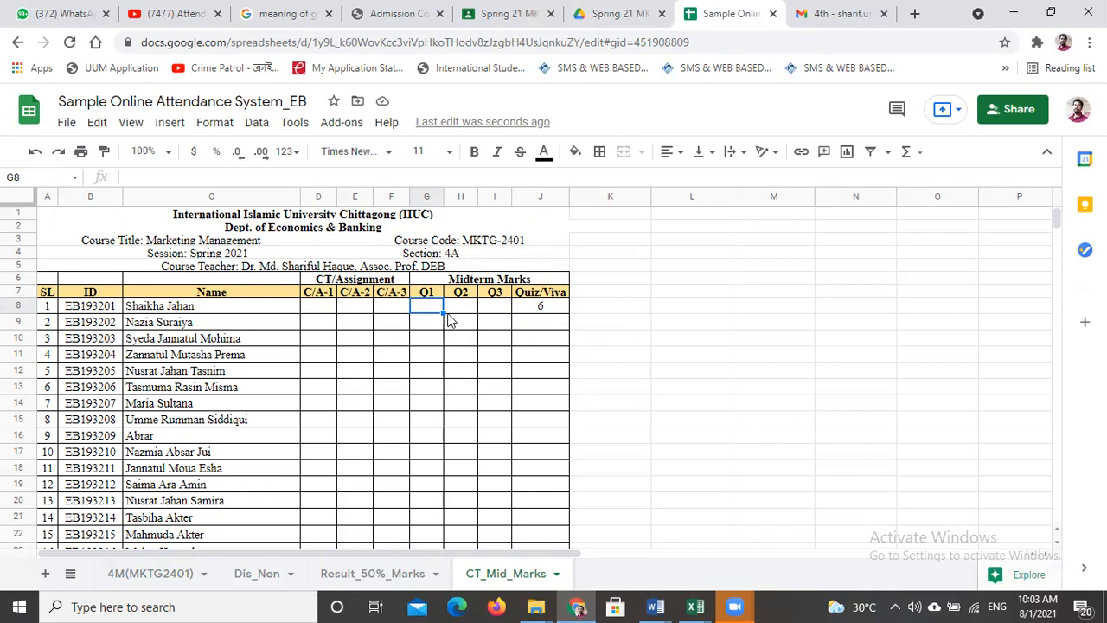
{"action": "type", "text": "4"}
{"action": "left_click", "coordinate": [460, 314]}
{"action": "type", "text": "3"}
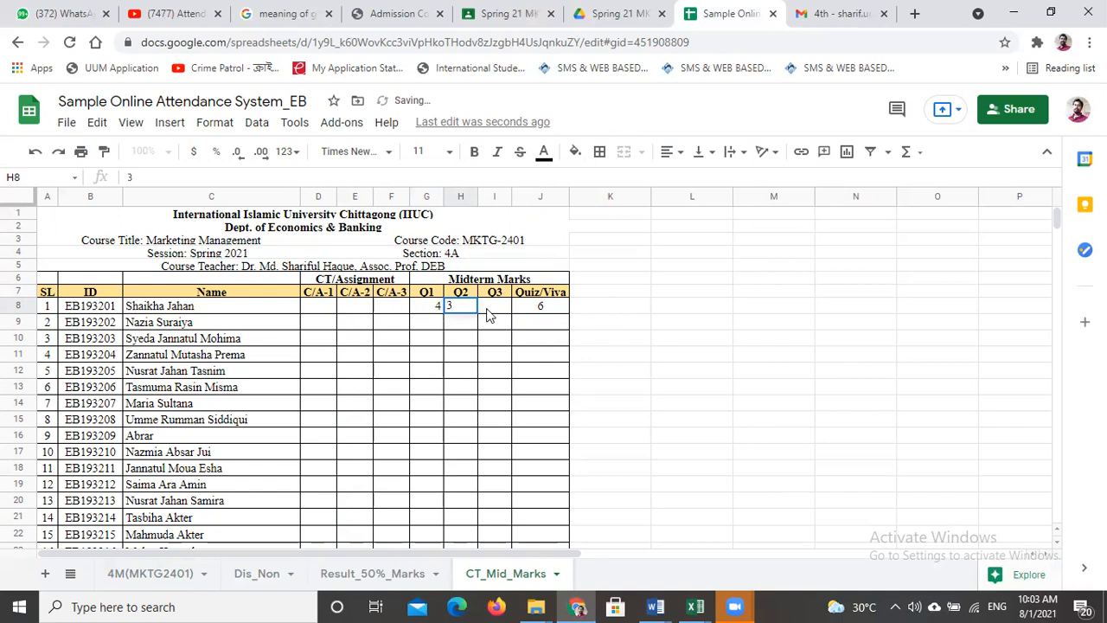
{"action": "left_click", "coordinate": [488, 315]}
{"action": "type", "text": "5"}
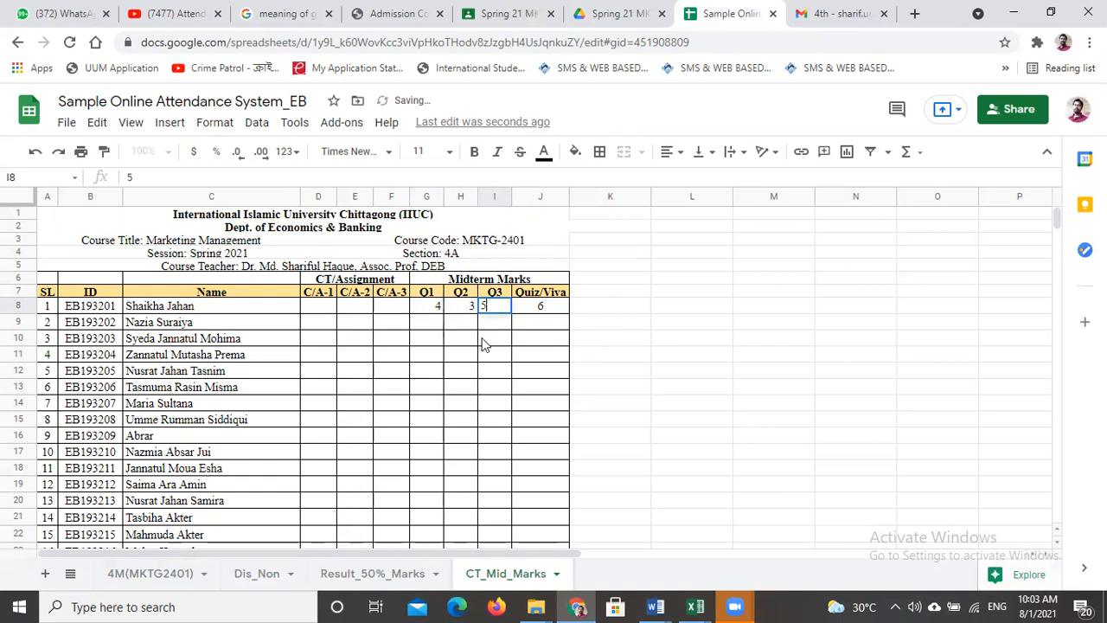
{"action": "left_click", "coordinate": [461, 341]}
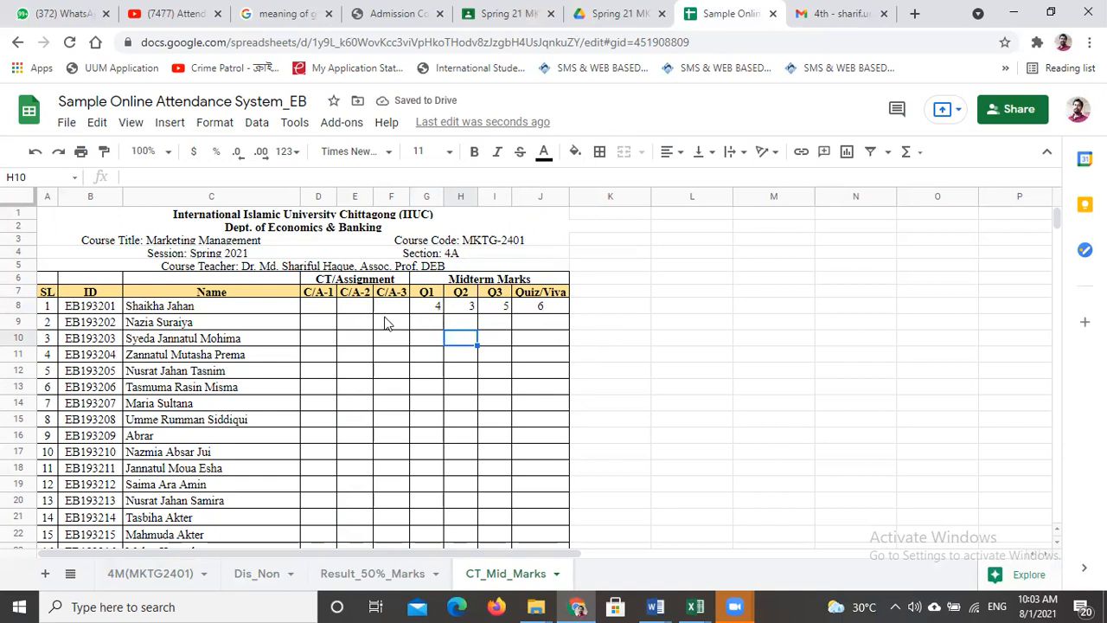
- Enter 3 as the first student's C/A-1 mark on CT_Mid_Marks and check that student's totals on Result_50%_Marks
{"action": "left_click", "coordinate": [323, 312]}
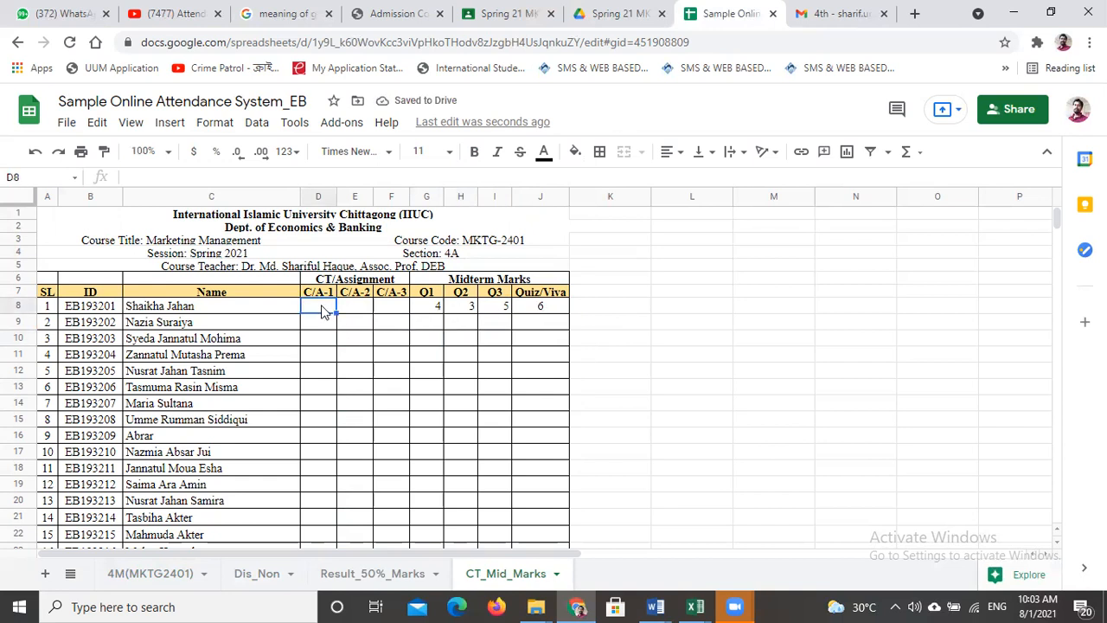
{"action": "type", "text": "3"}
{"action": "left_click", "coordinate": [606, 364]}
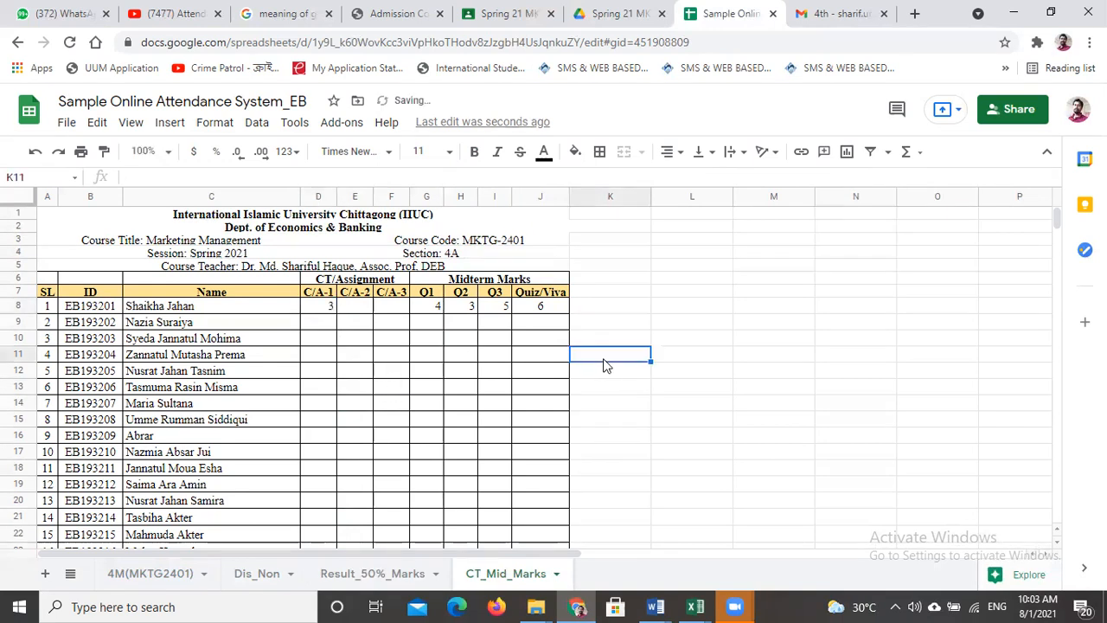
{"action": "left_click", "coordinate": [352, 578]}
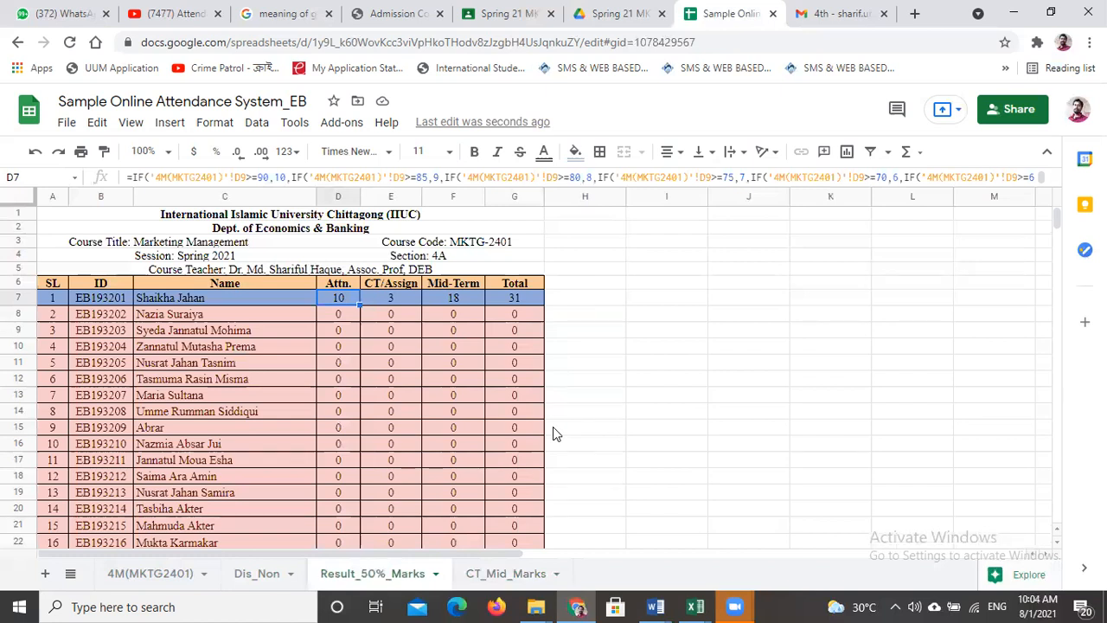
- Compare the Attn % column on 4M(MKTG2401) with the Dis_Non list and examine the filter formula in B7
{"action": "left_click", "coordinate": [149, 574]}
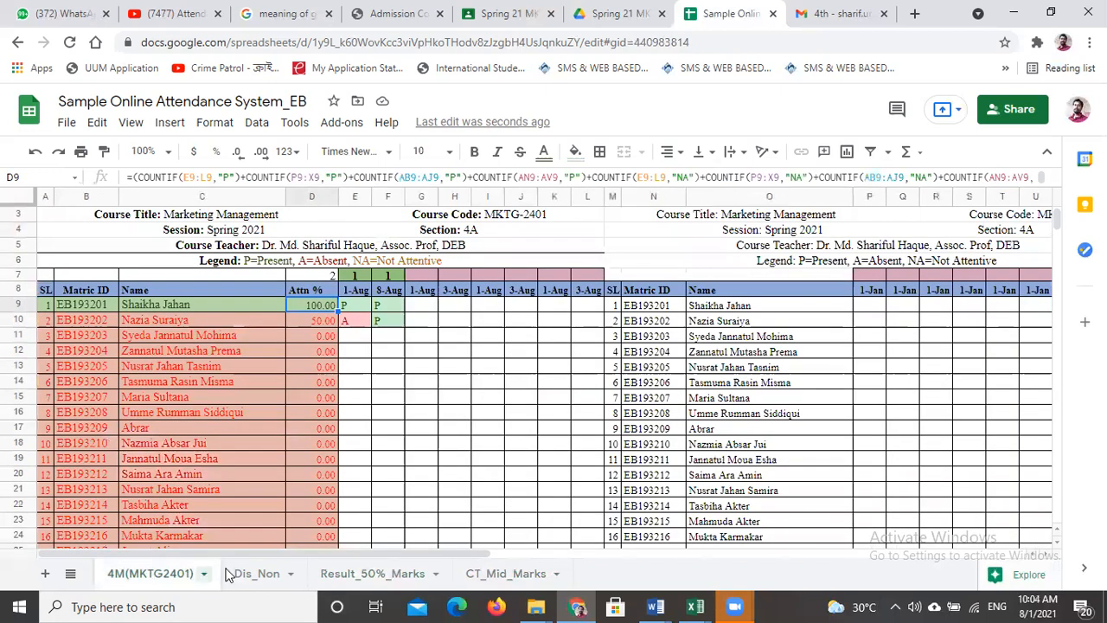
{"action": "left_click", "coordinate": [264, 573]}
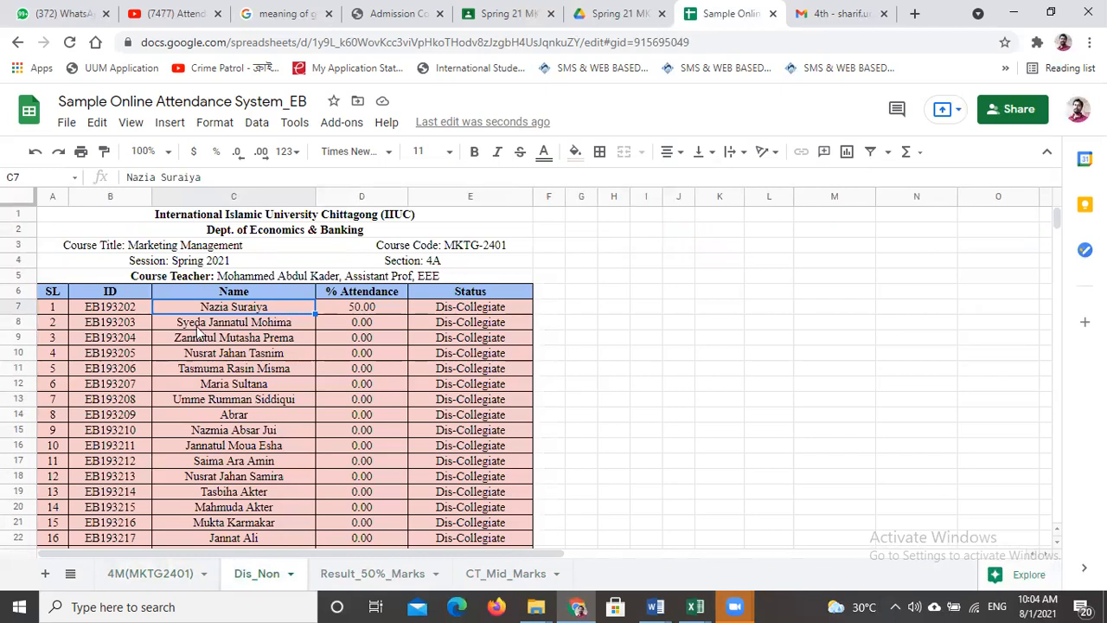
{"action": "left_click", "coordinate": [119, 308]}
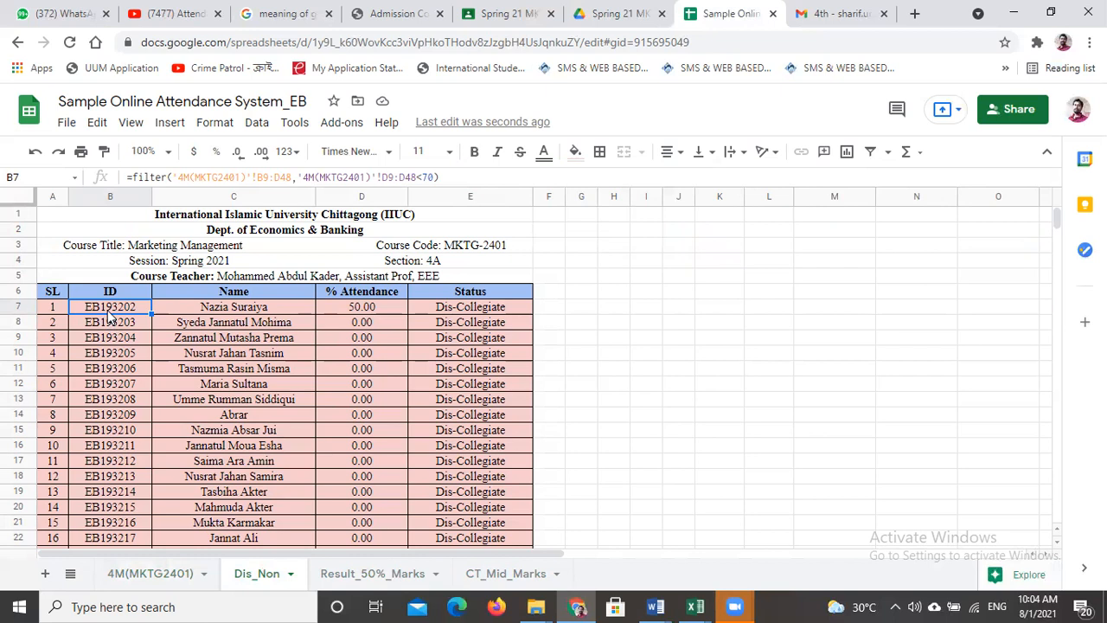
{"action": "left_click", "coordinate": [151, 574]}
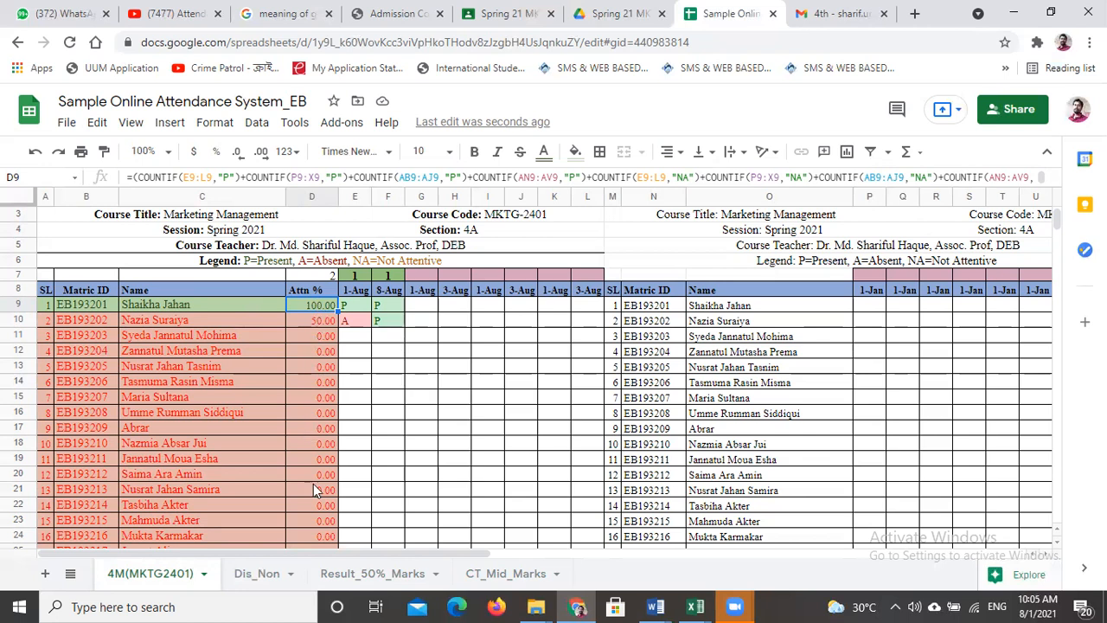
{"action": "left_click", "coordinate": [257, 575]}
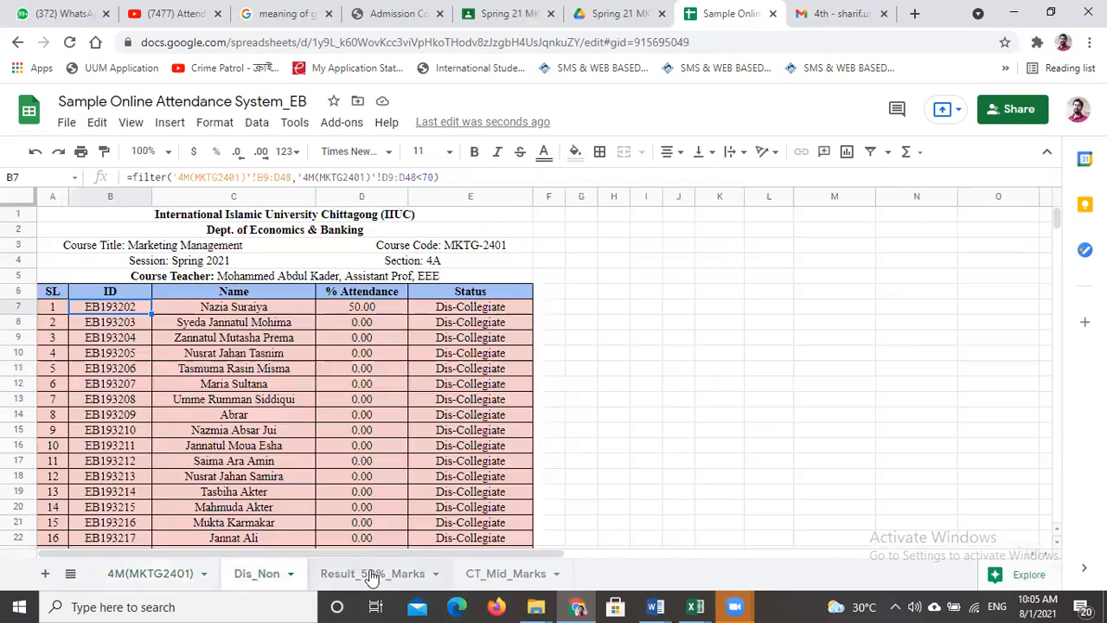
- Review the Result_50%_Marks, CT_Mid_Marks, Dis_Non and 4M(MKTG2401) sheets once more, finishing on the 4M(MKTG2401) attendance sheet
{"action": "left_click", "coordinate": [372, 574]}
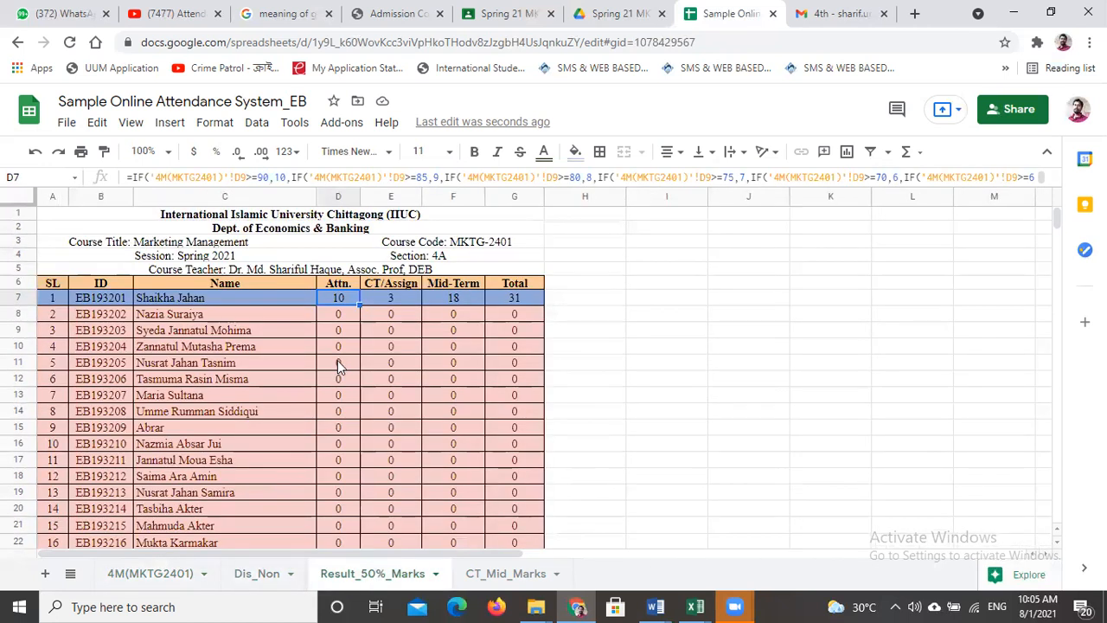
{"action": "left_click", "coordinate": [504, 574]}
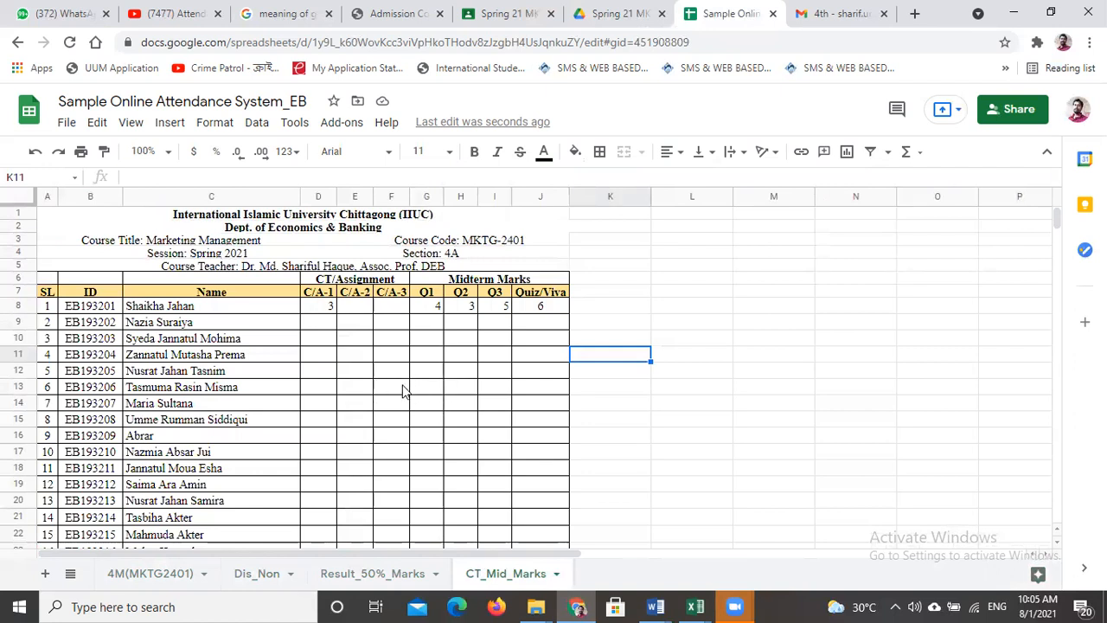
{"action": "left_click", "coordinate": [378, 577]}
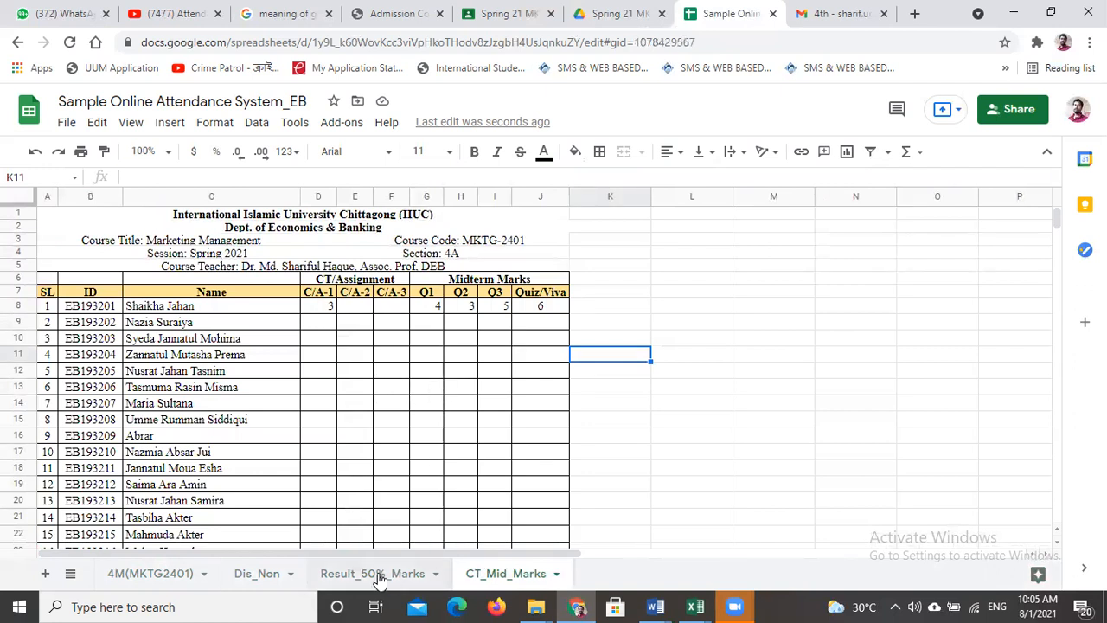
{"action": "left_click", "coordinate": [247, 574]}
{"action": "left_click", "coordinate": [148, 576]}
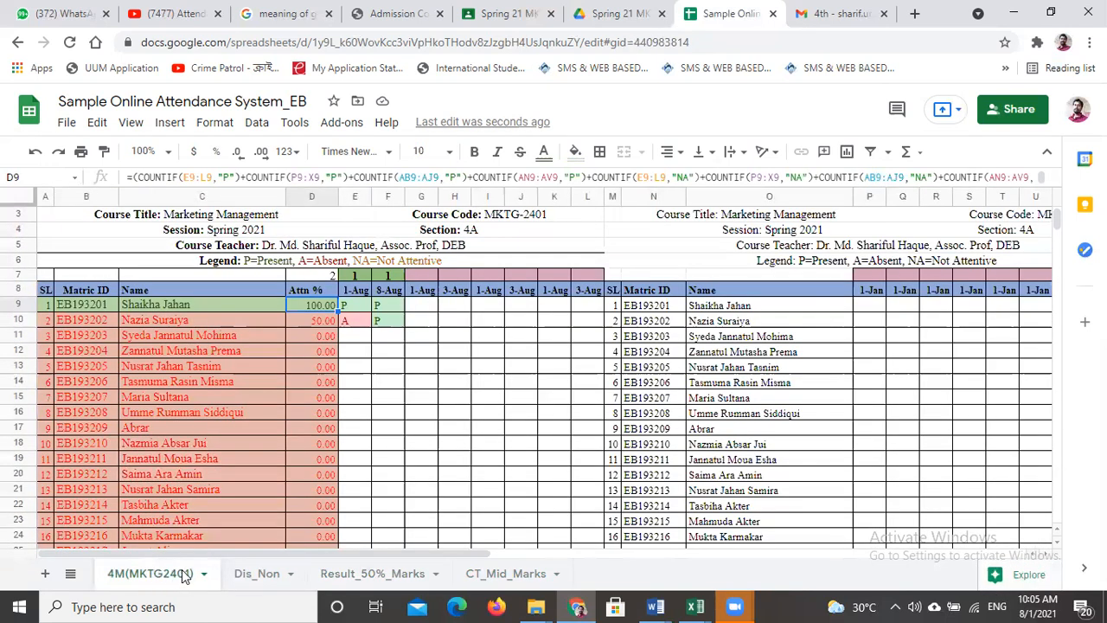
{"action": "left_click", "coordinate": [260, 575]}
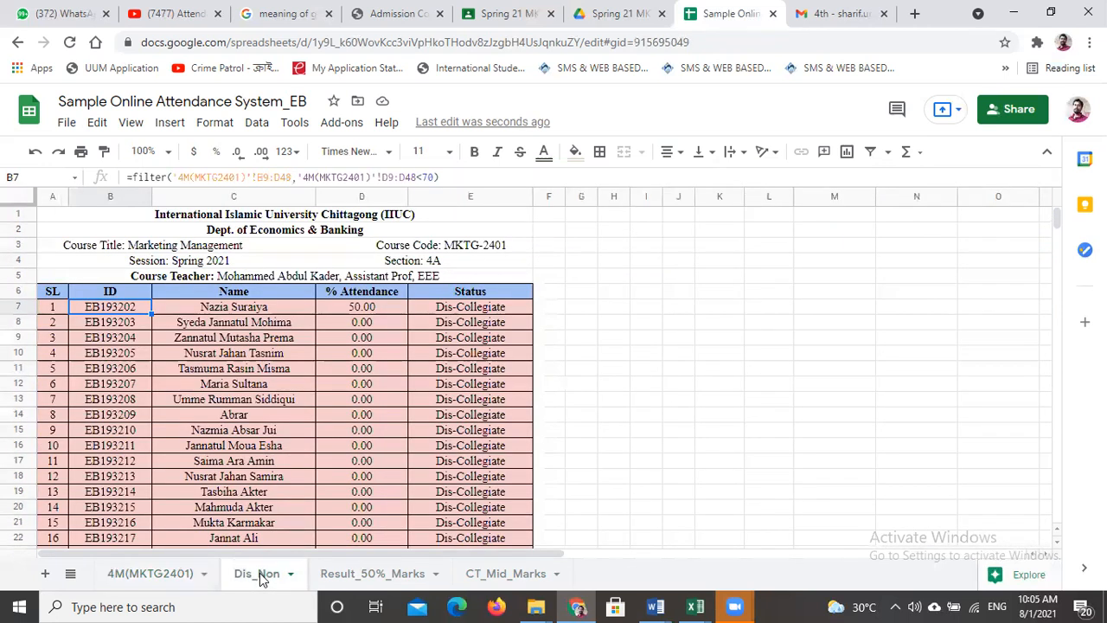
{"action": "left_click", "coordinate": [373, 575]}
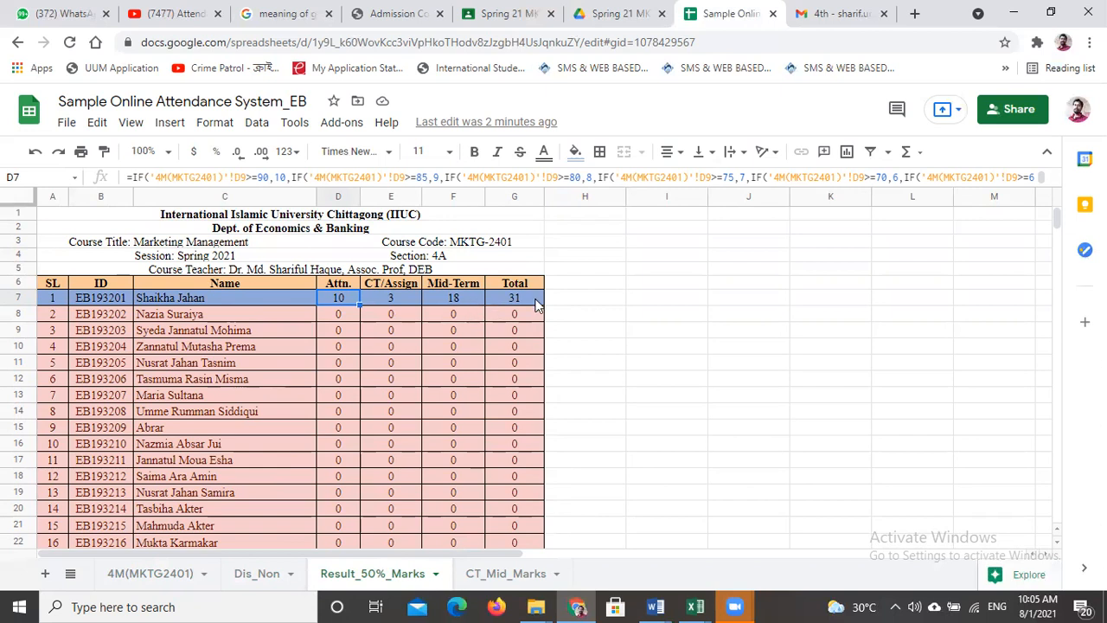
{"action": "left_click", "coordinate": [503, 576]}
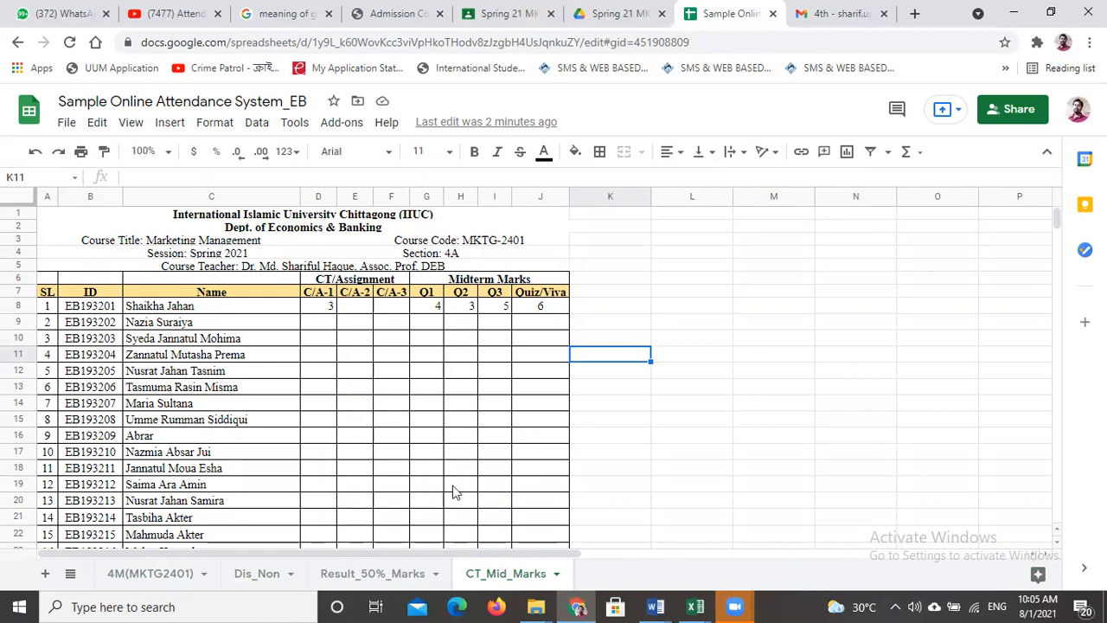
{"action": "left_click", "coordinate": [257, 578]}
{"action": "left_click", "coordinate": [143, 577]}
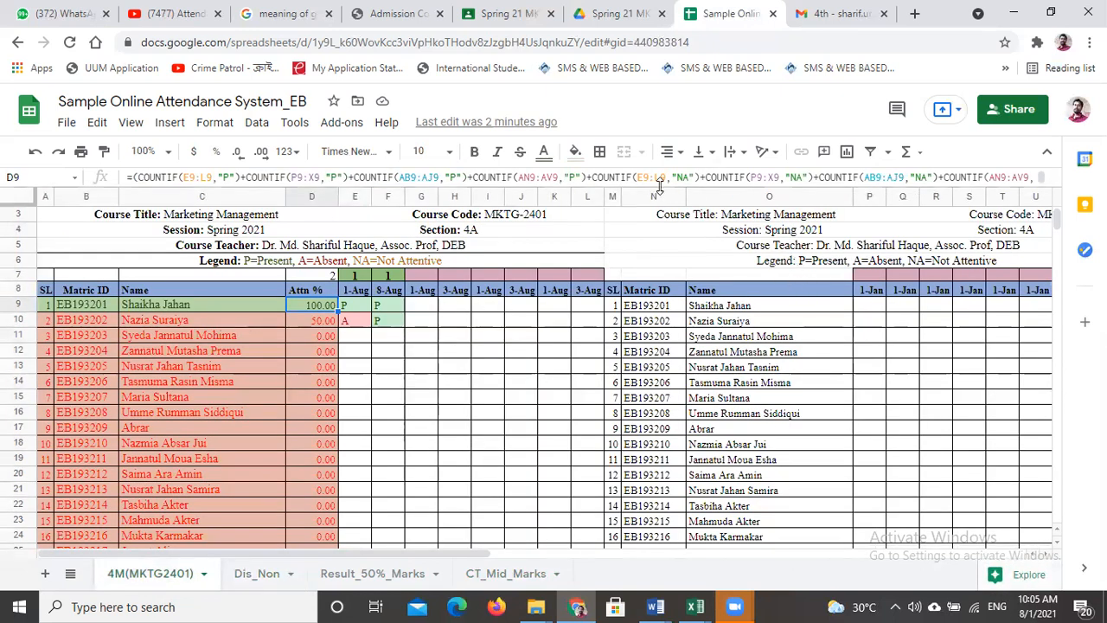
{"action": "left_click", "coordinate": [445, 31]}
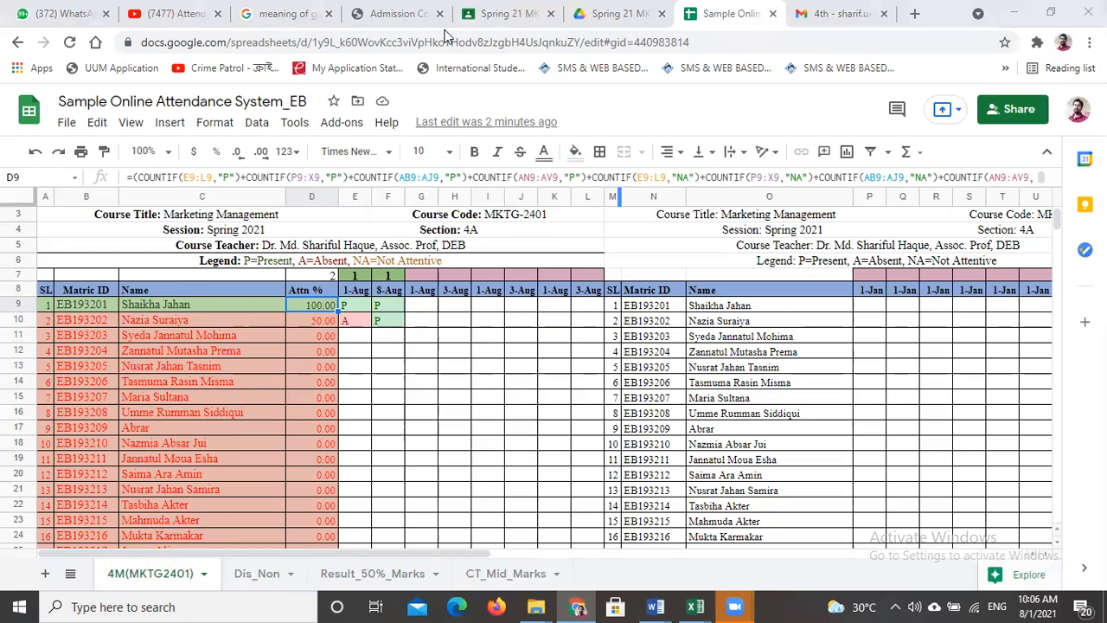